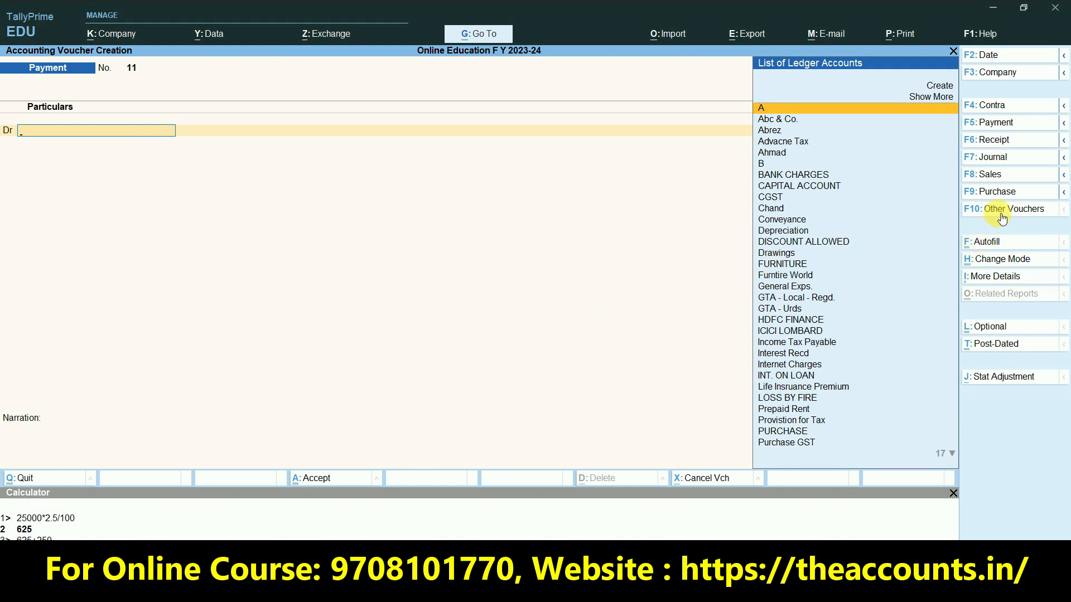
- Start a purchase voucher and set its voucher mode to Accounting Invoice
left_click(1000, 195)
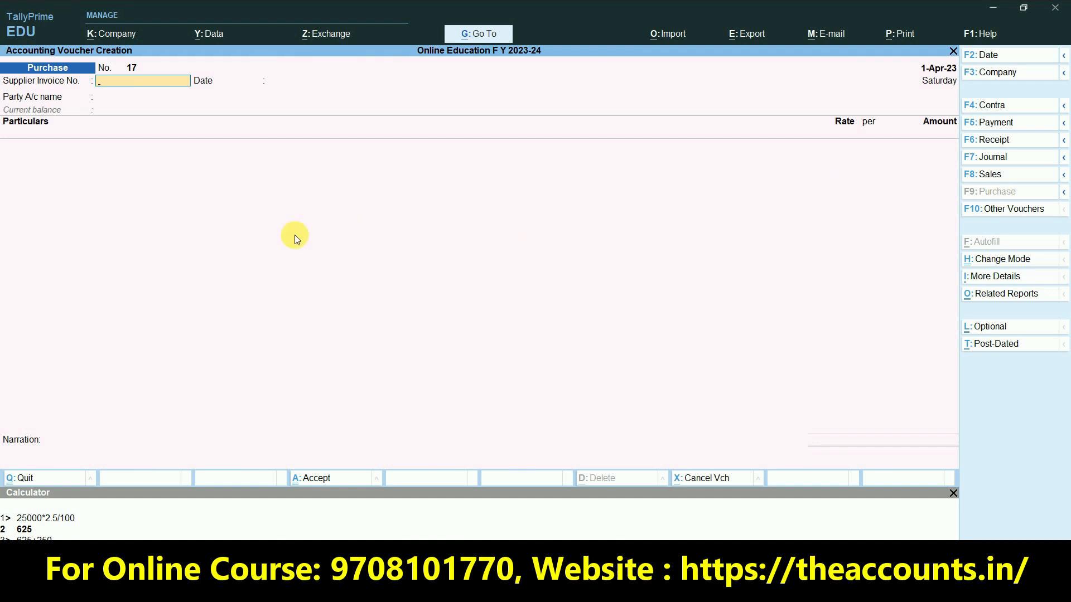
key("ctrl+1")
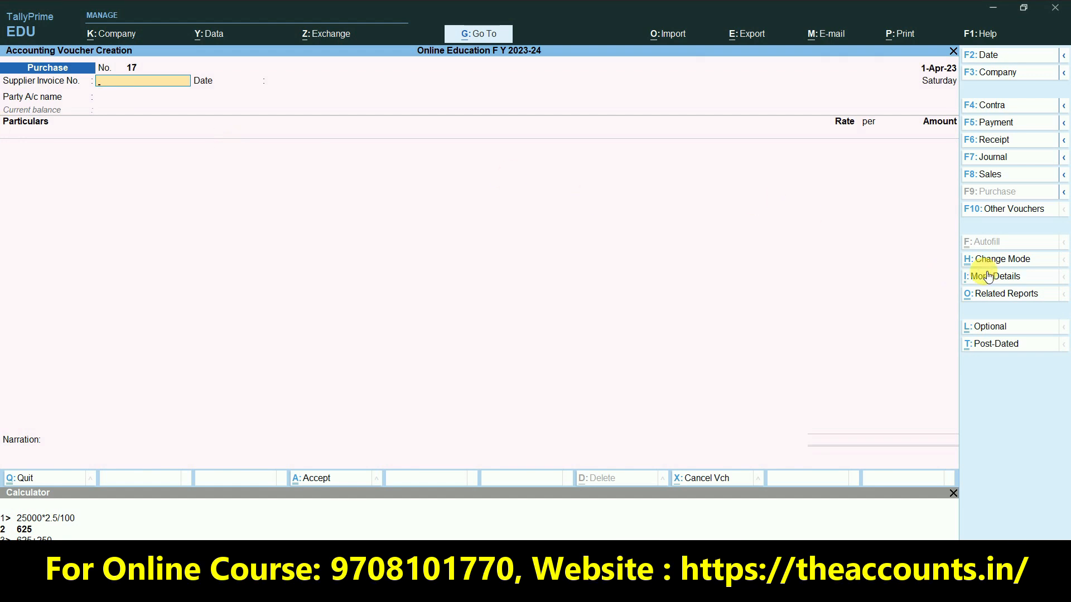
left_click(1010, 259)
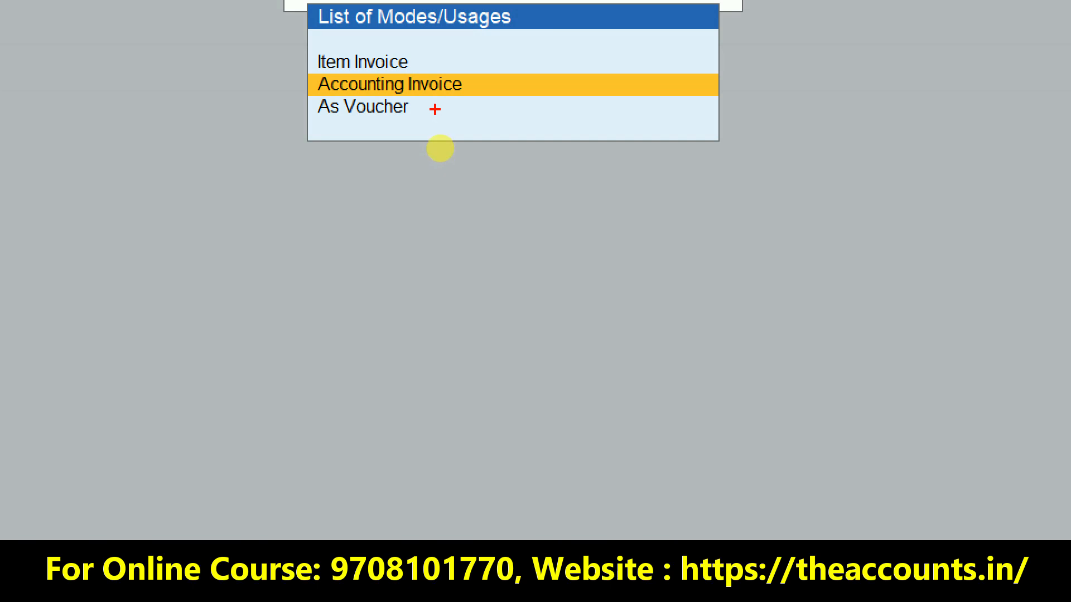
left_click_drag(435, 109, 536, 94)
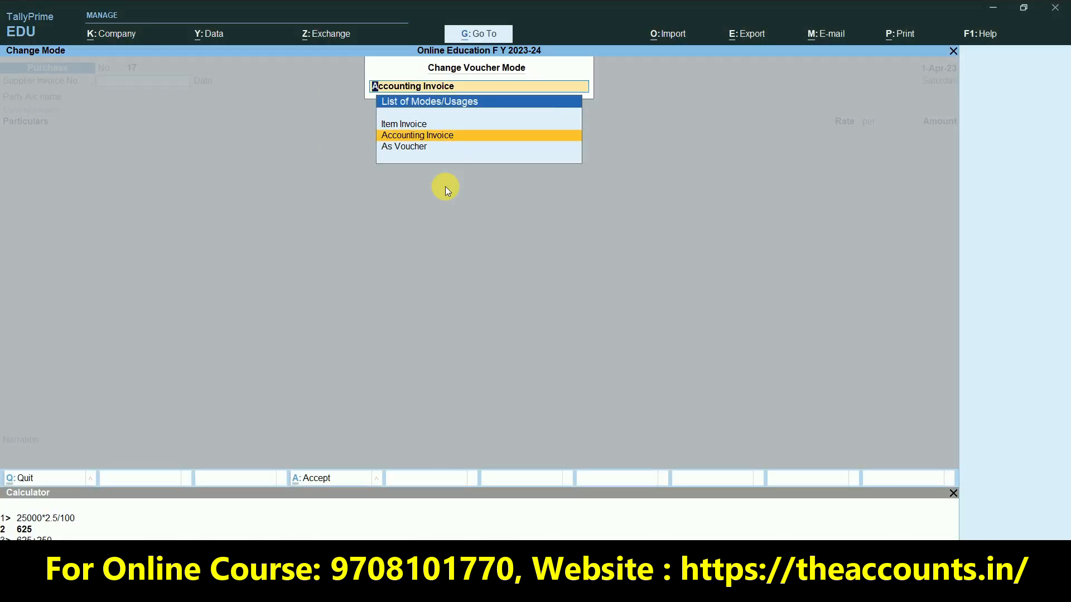
key("Return")
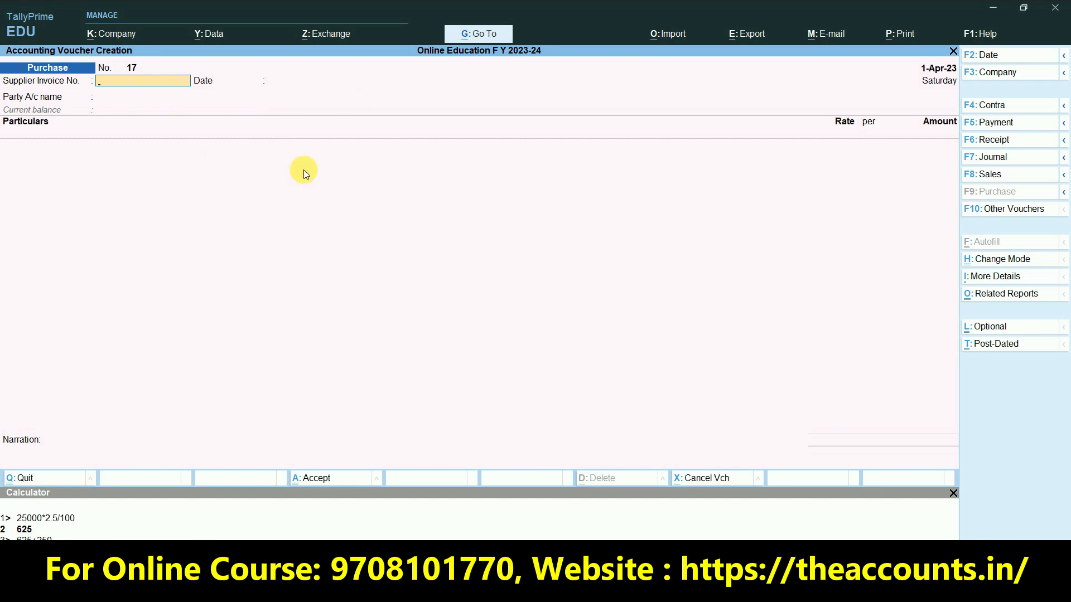
- Enter supplier invoice number 250 dated 1-Apr-23 and choose GTA - Urds as the party account
type("250")
key("Return")
key("Return")
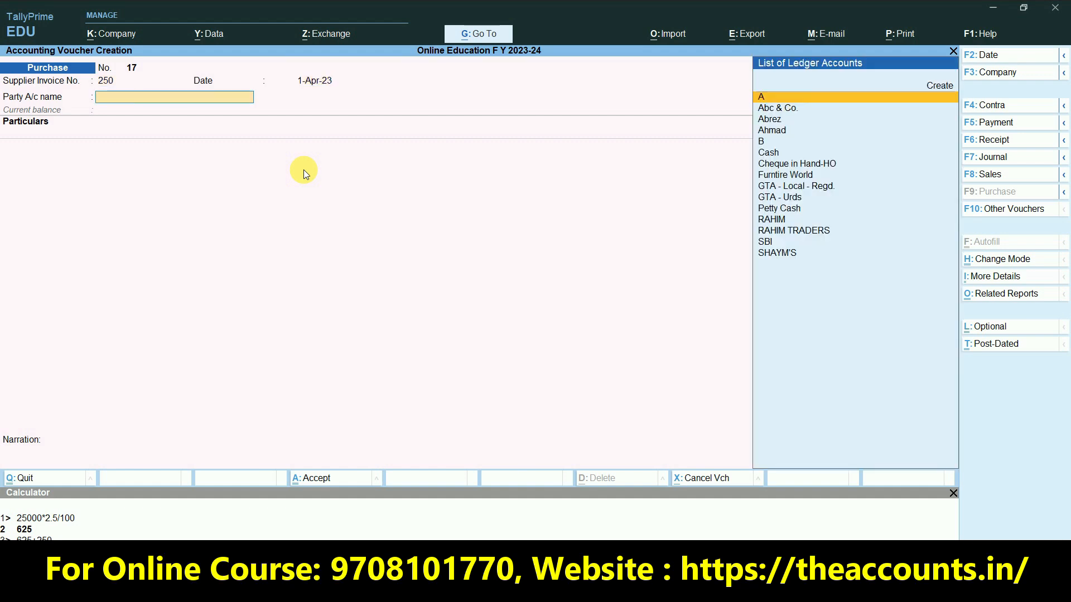
type("G")
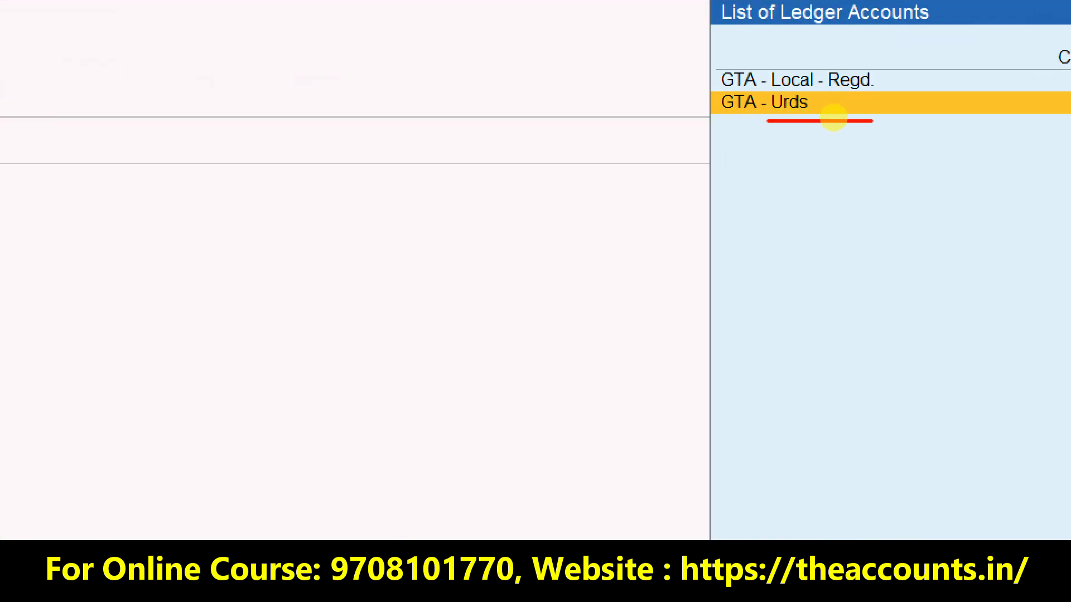
left_click(834, 111)
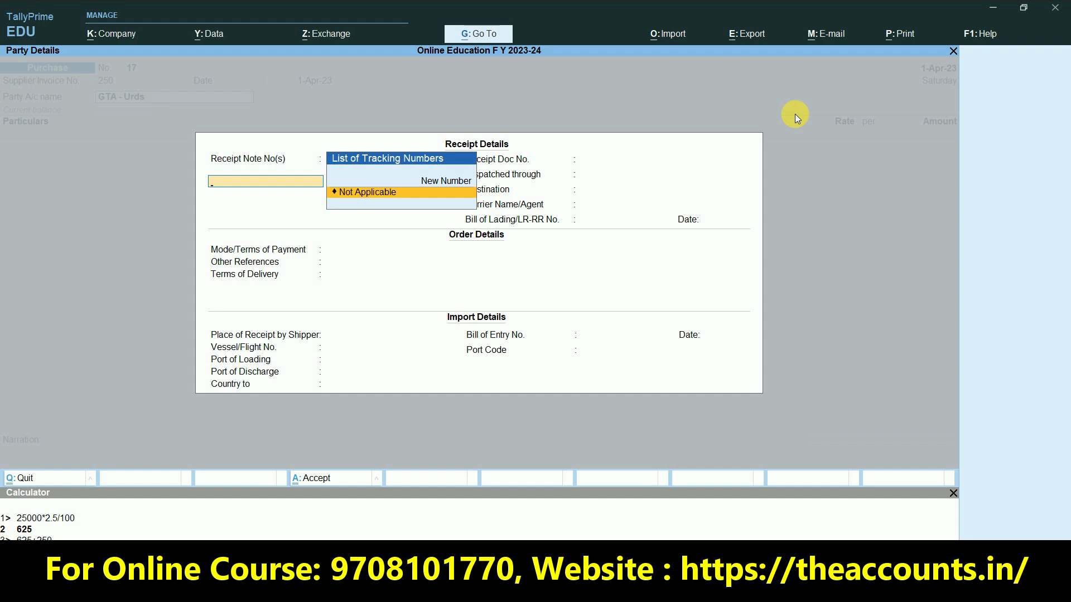
- Open the GTA - Urds party ledger for alteration and review its group and bill-by-bill settings
key("Escape")
key("ctrl+Return")
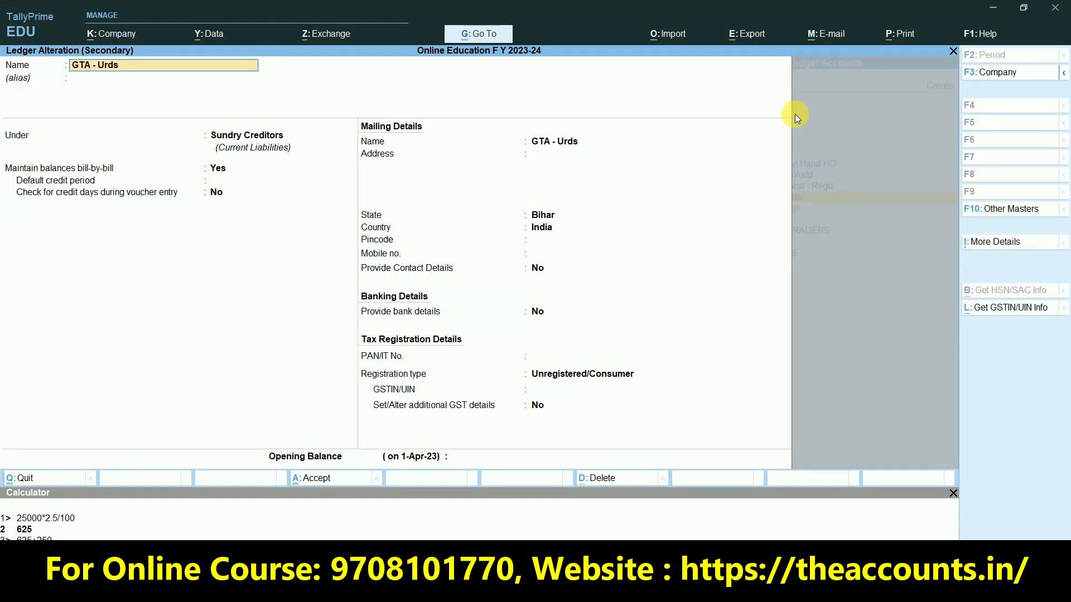
key("Return")
key("Return")
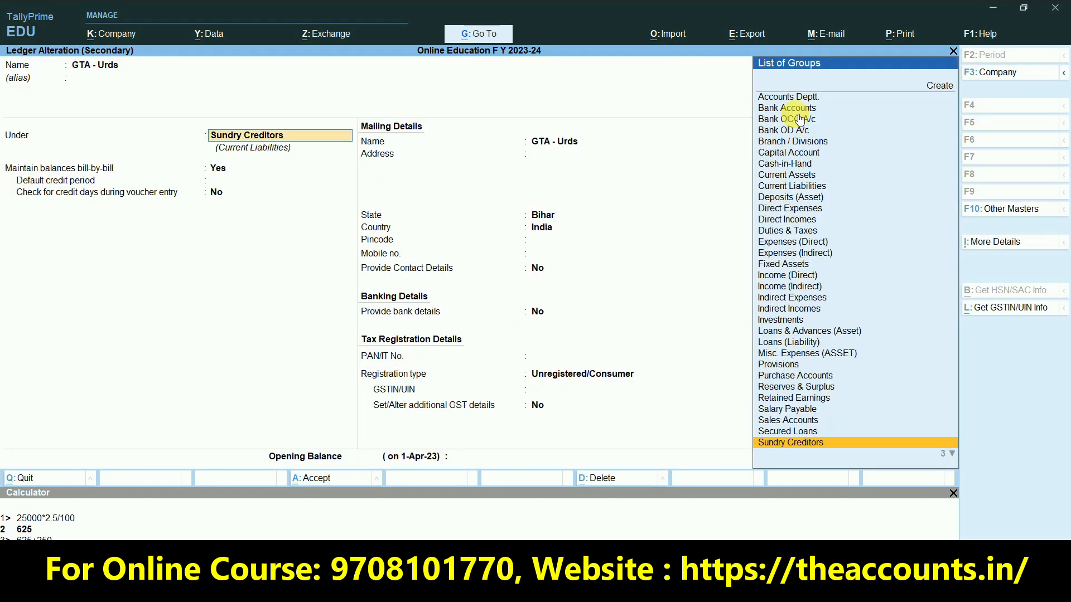
key("Return")
key("Return")
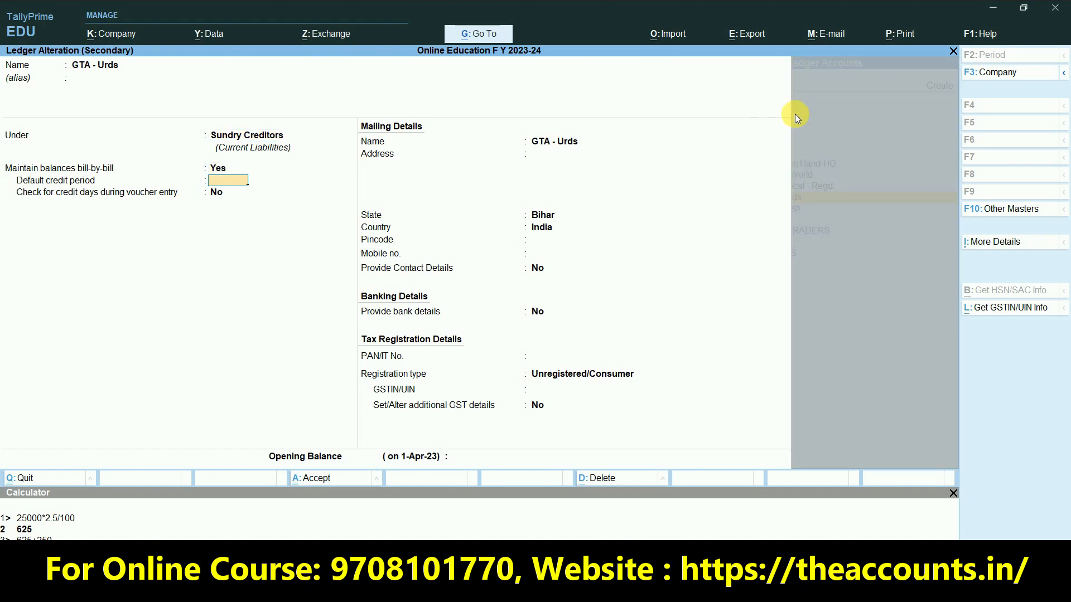
key("Return")
key("Return")
key("Return")
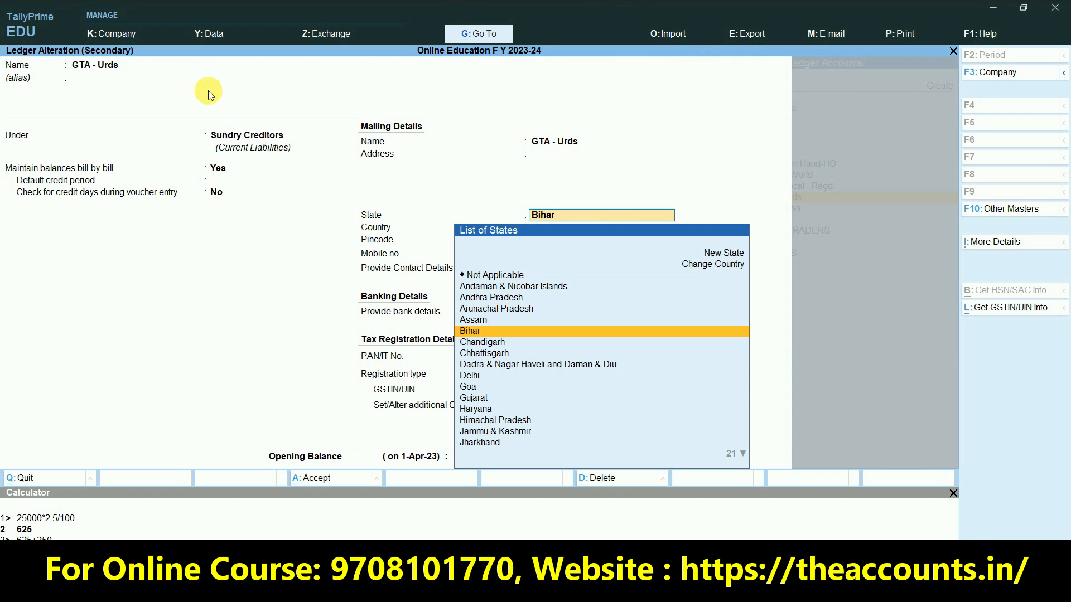
- Check the state, contact and bank settings and the GST registration type of the GTA - Urds ledger
key("Return")
key("Return")
key("Return")
key("Return")
key("Return")
key("Return")
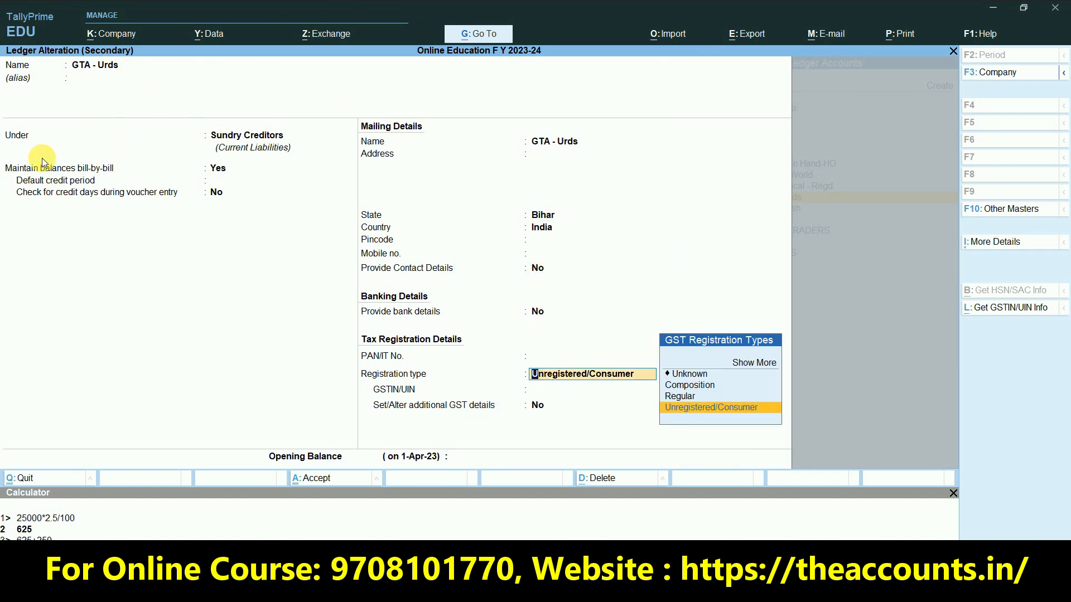
key("ctrl")
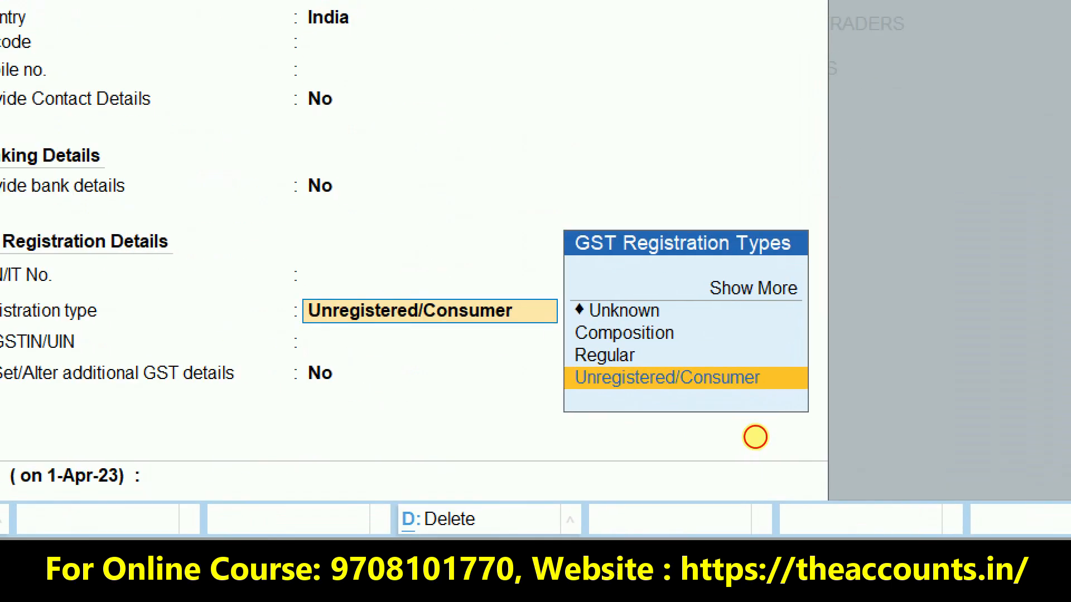
left_click_drag(708, 399, 826, 383)
key("Escape")
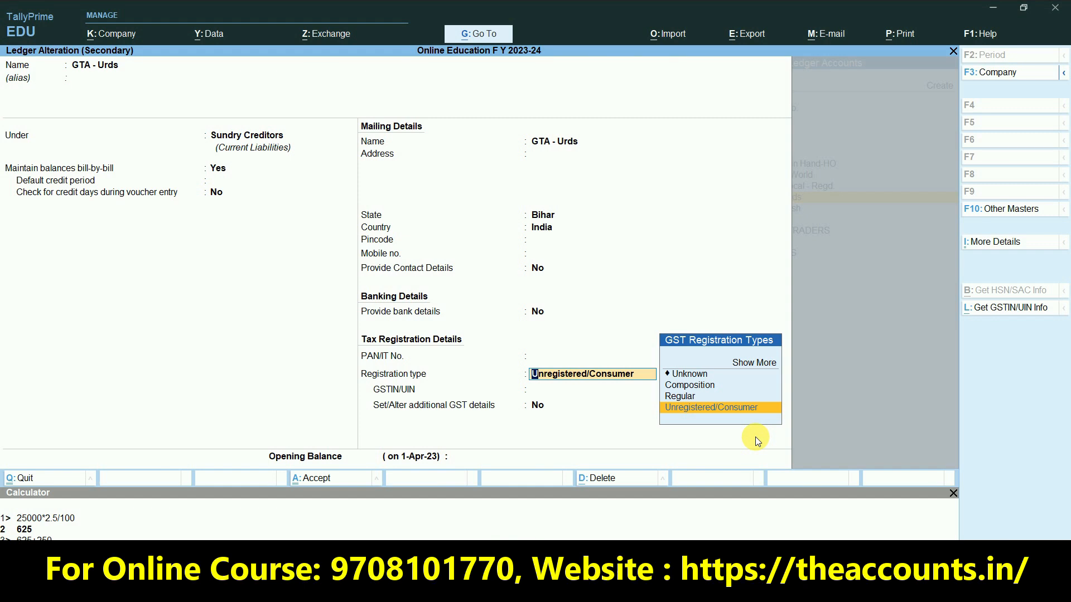
key("Return")
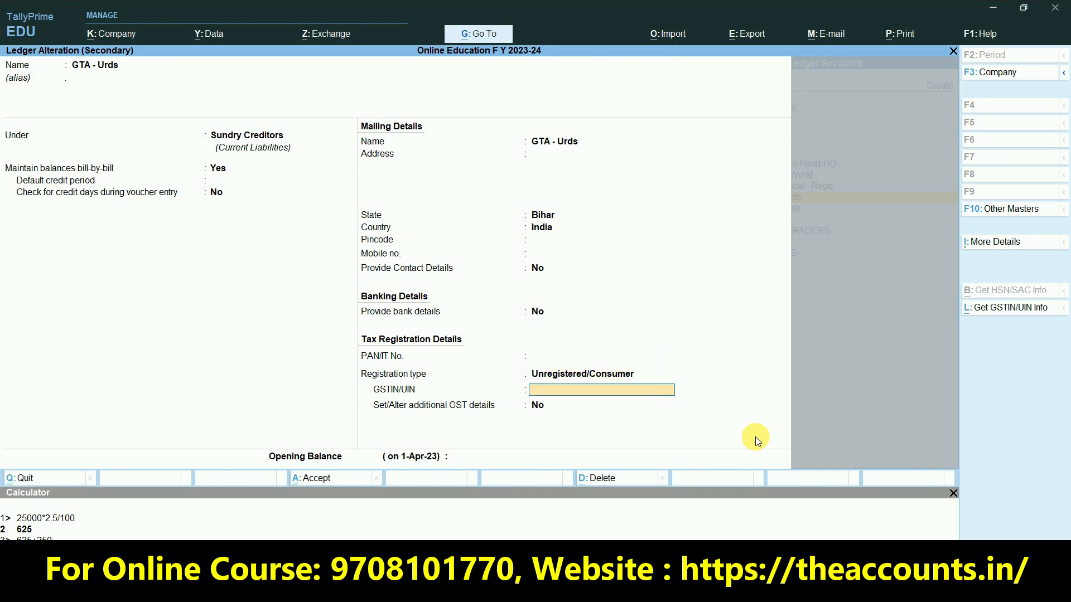
- Enable additional GST details for GTA - Urds, keep Bihar and transporter as Yes, leave the transporter ID blank, and save the ledger
key("y")
key("Return")
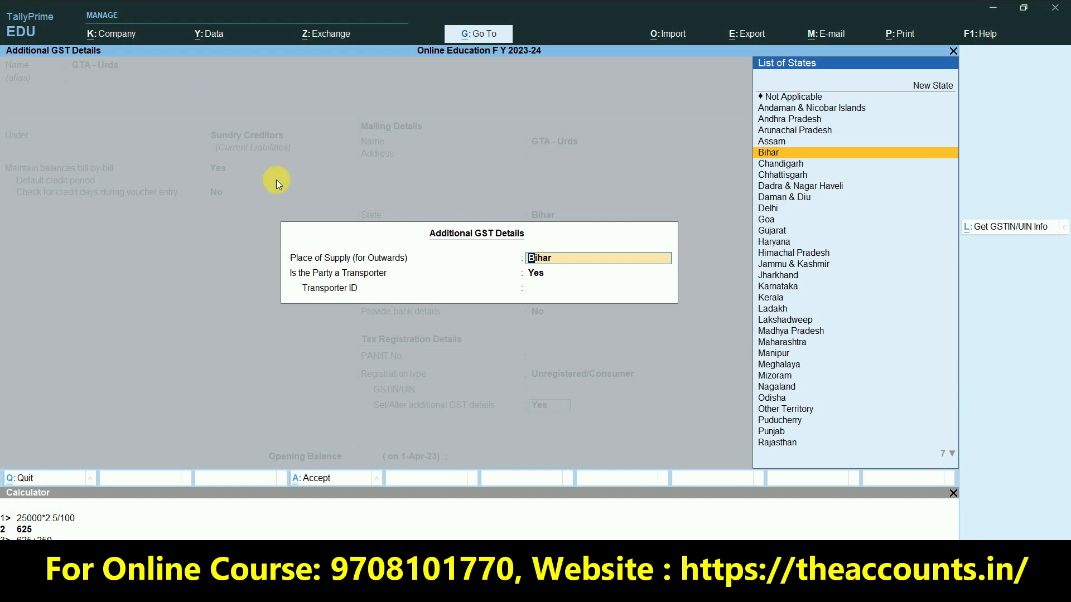
key("Return")
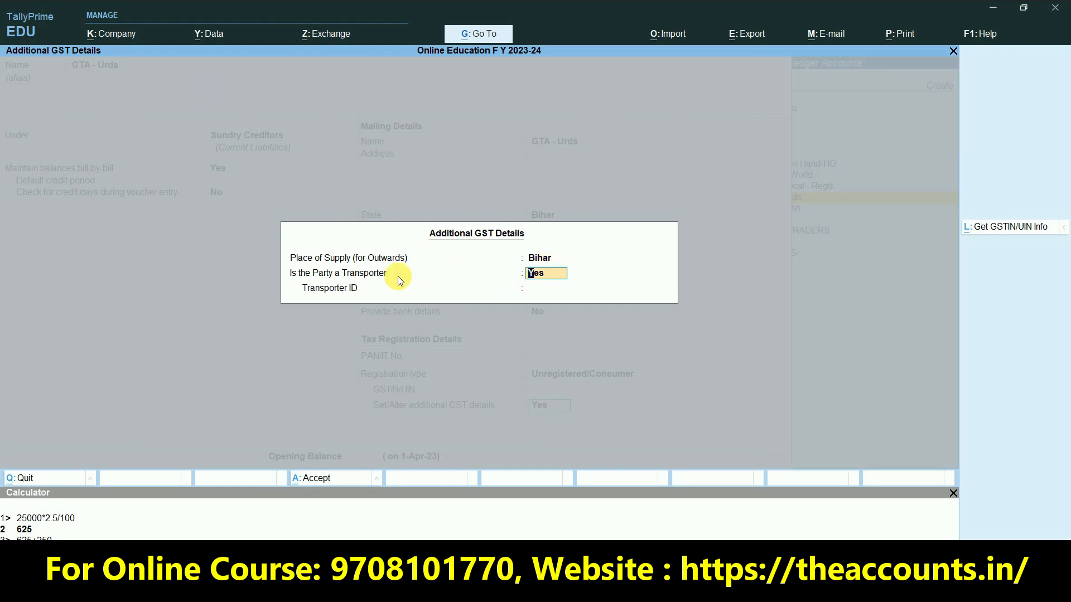
key("Return")
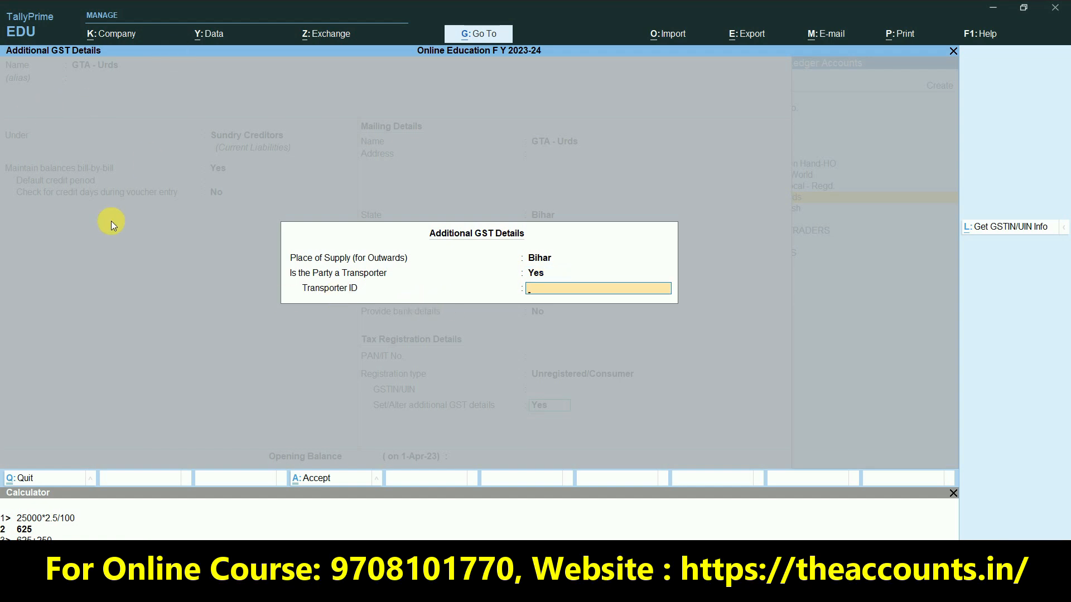
key("Return")
key("Return")
key("Return")
key("Return")
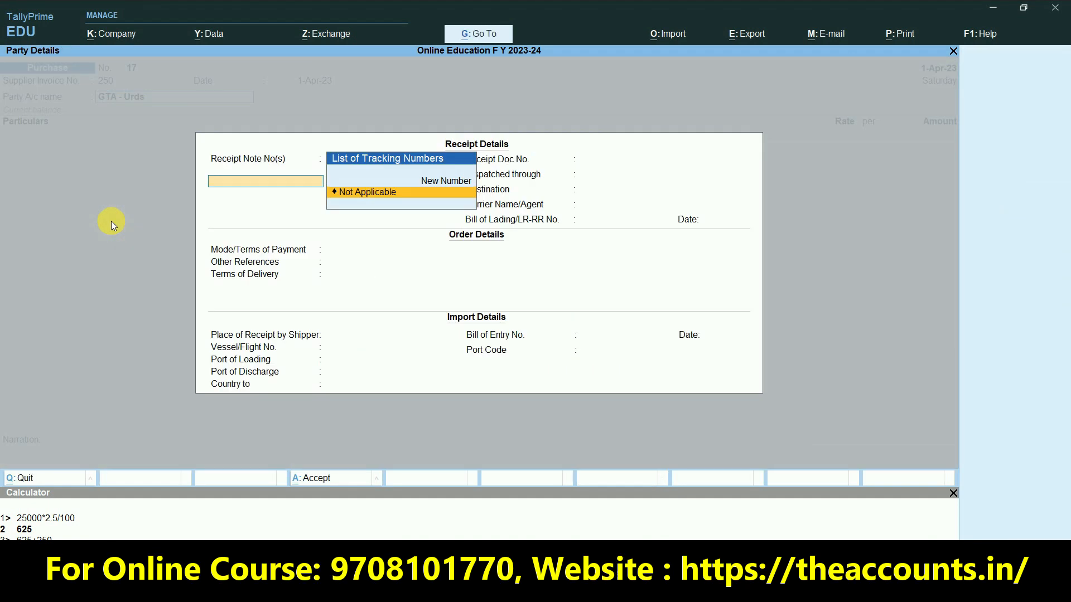
- Accept the voucher's party details without entries and open the Trasnportation Charges RCM ledger for alteration from the particulars
key("ctrl+a")
key("ctrl+a")
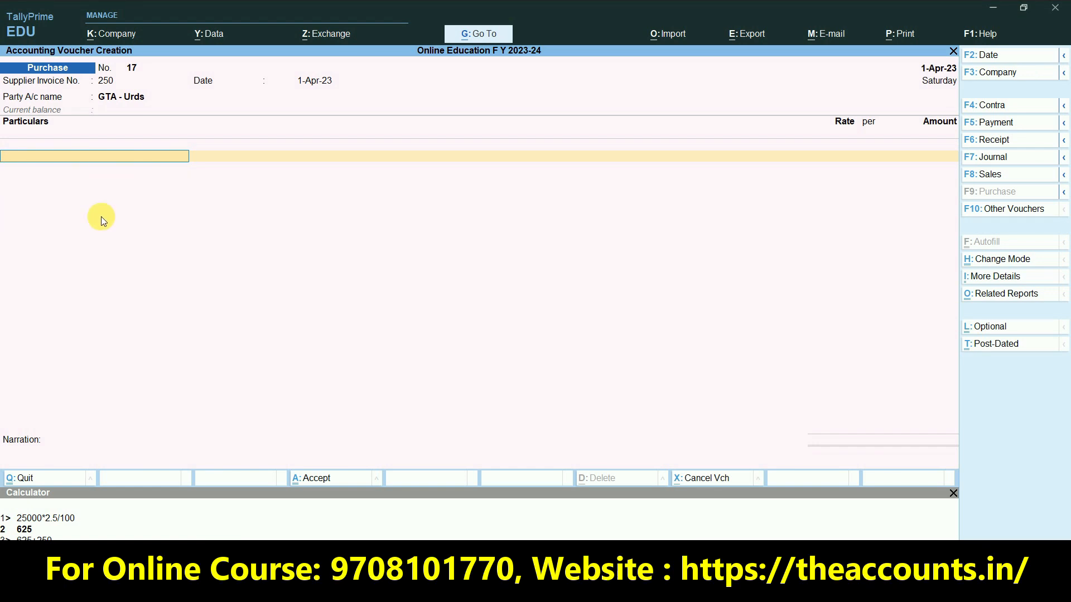
type("Ra")
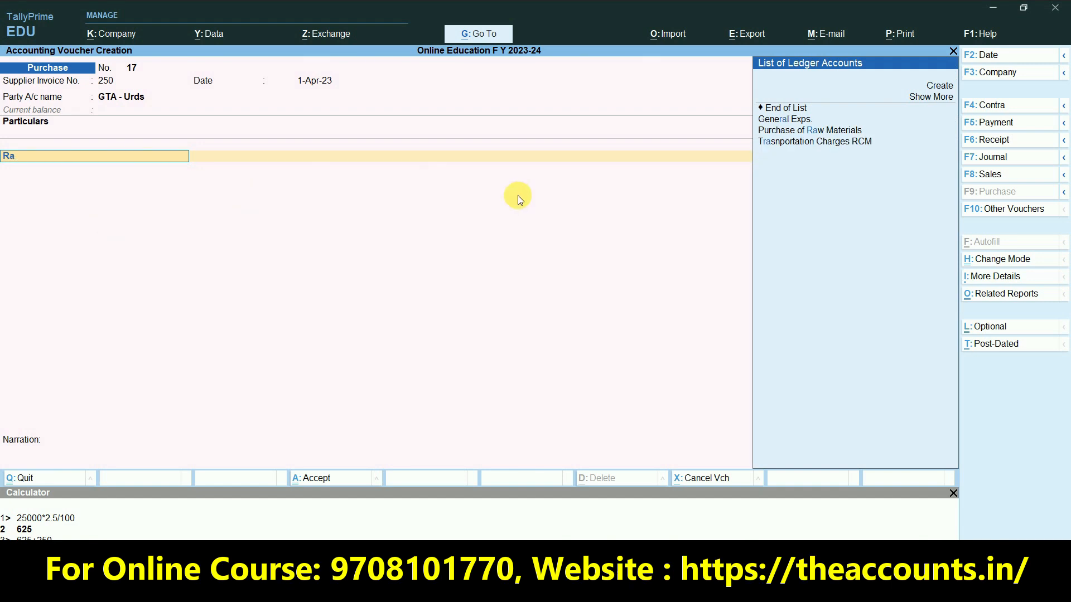
left_click(842, 151)
left_click(843, 145)
key("Escape")
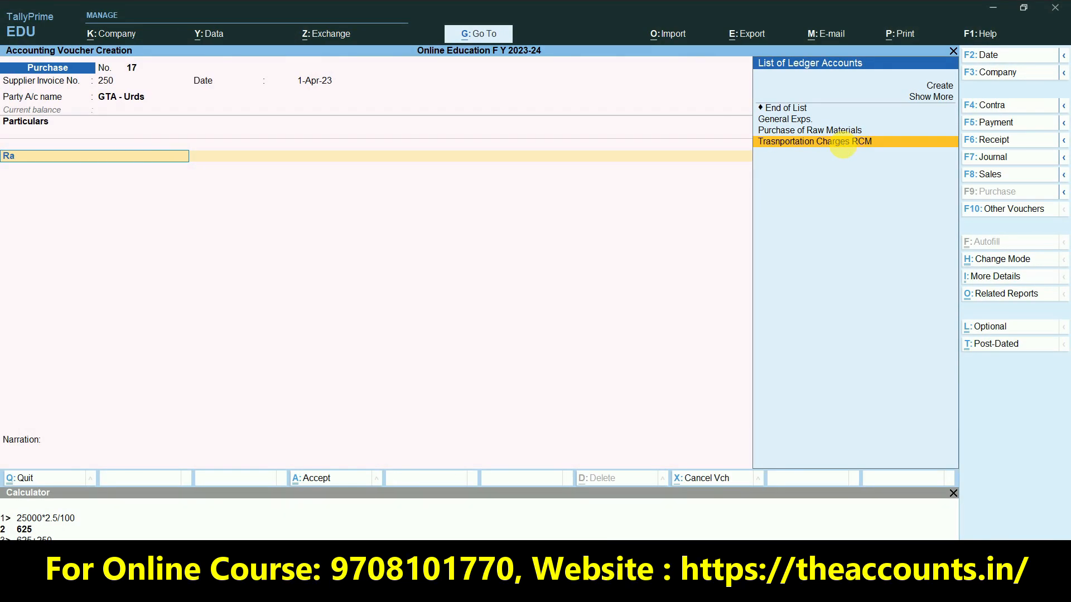
key("ctrl+Return")
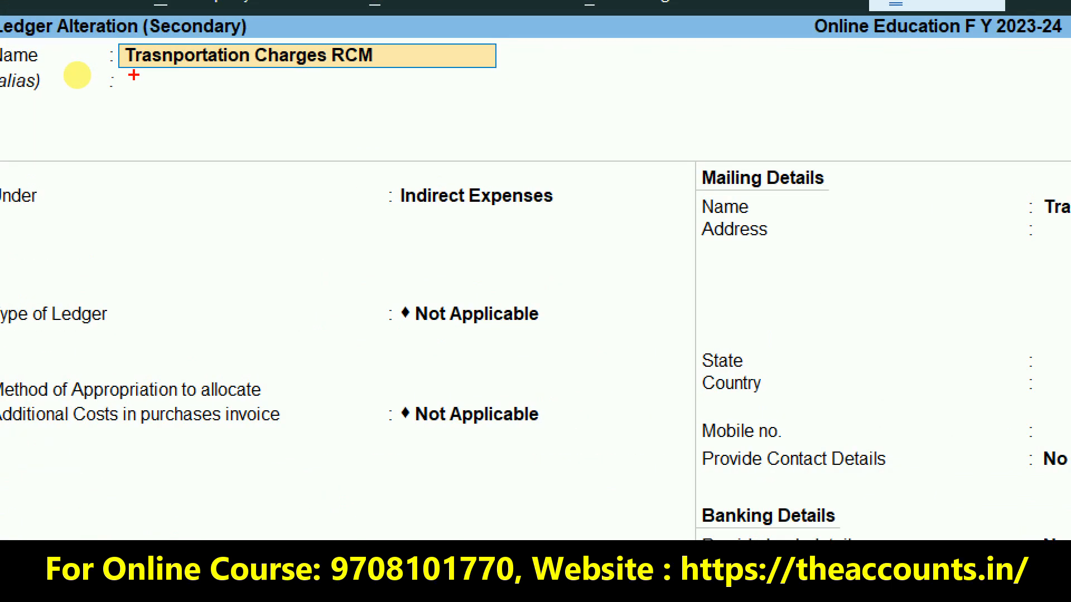
left_click_drag(134, 75, 400, 84)
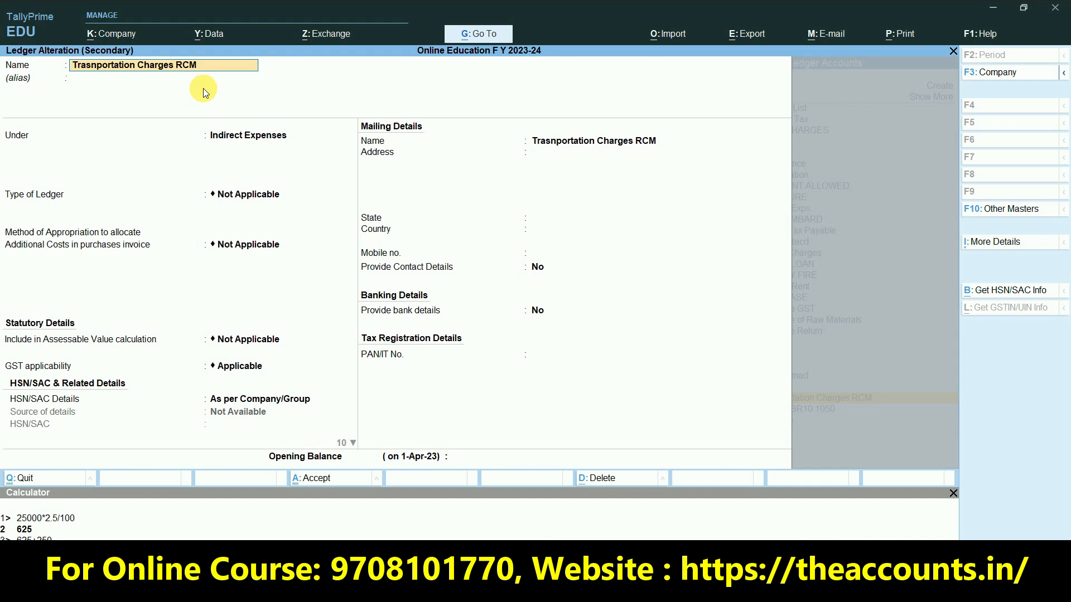
- Review the Trasnportation Charges RCM ledger's group, ledger type, assessable value setting and GST applicability
key("Return")
key("Return")
key("Return")
key("Return")
key("Return")
key("BackSpace")
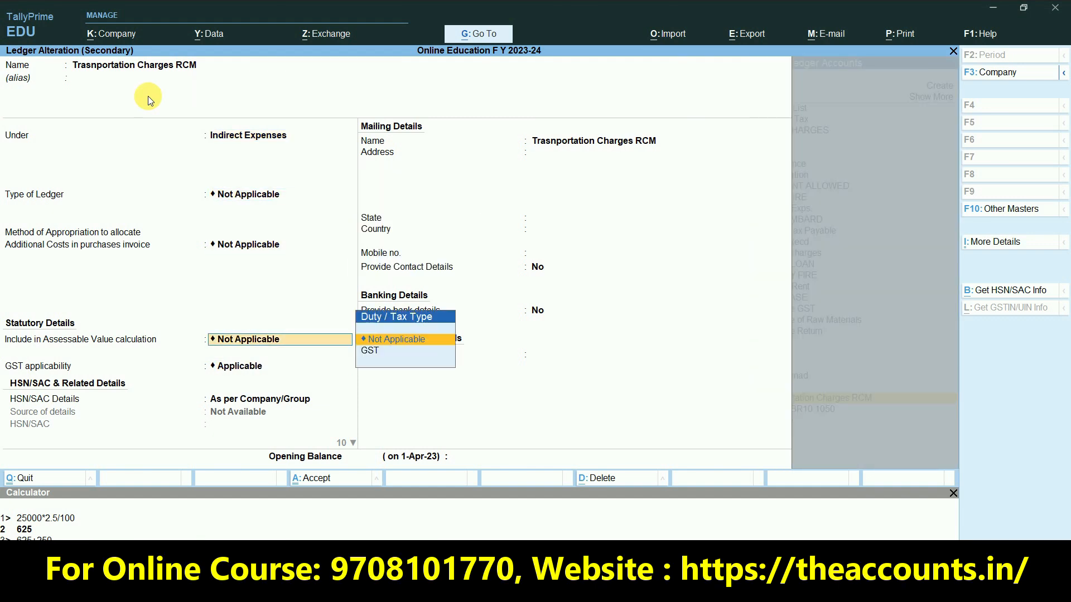
key("Return")
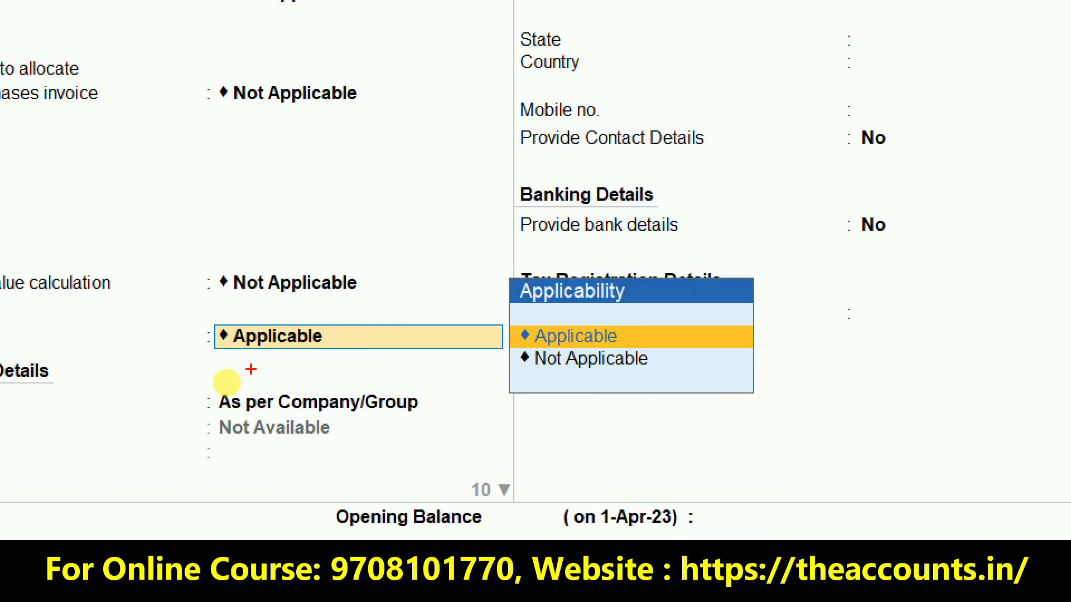
left_click_drag(226, 382, 286, 372)
key("Return")
key("Return")
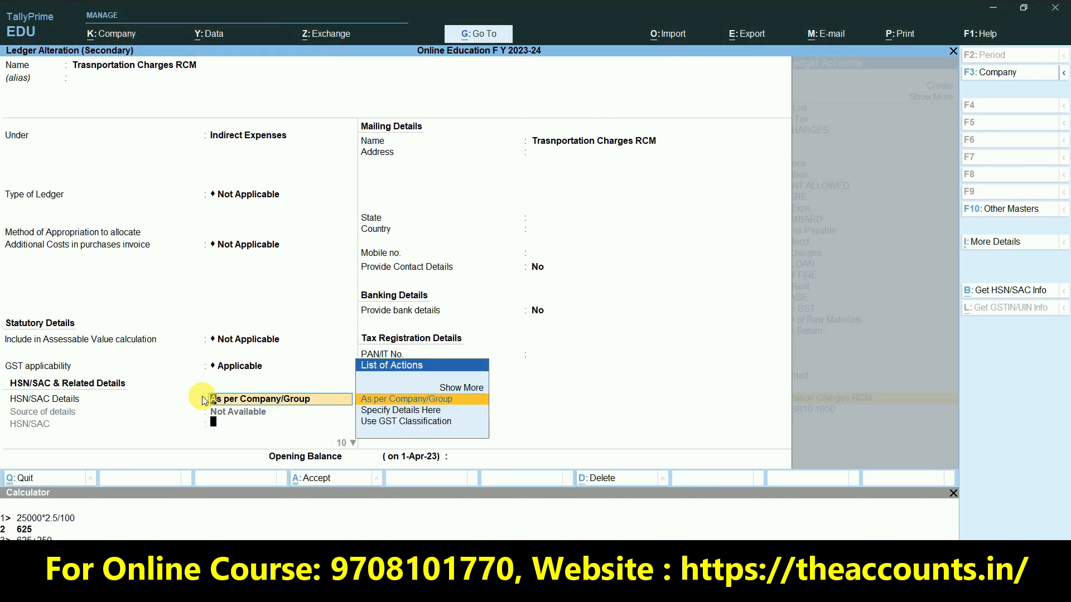
- Keep HSN/SAC details as per Company/Group and the ledger's GST rate specified here as Taxable at 5%, with cess Not Applicable
key("Return")
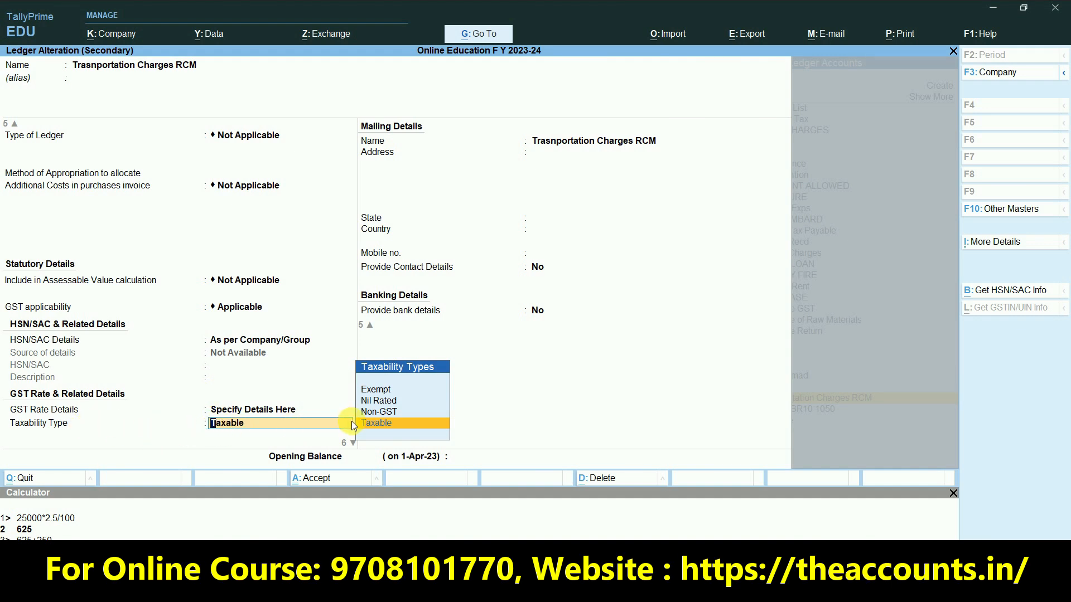
left_click(272, 411)
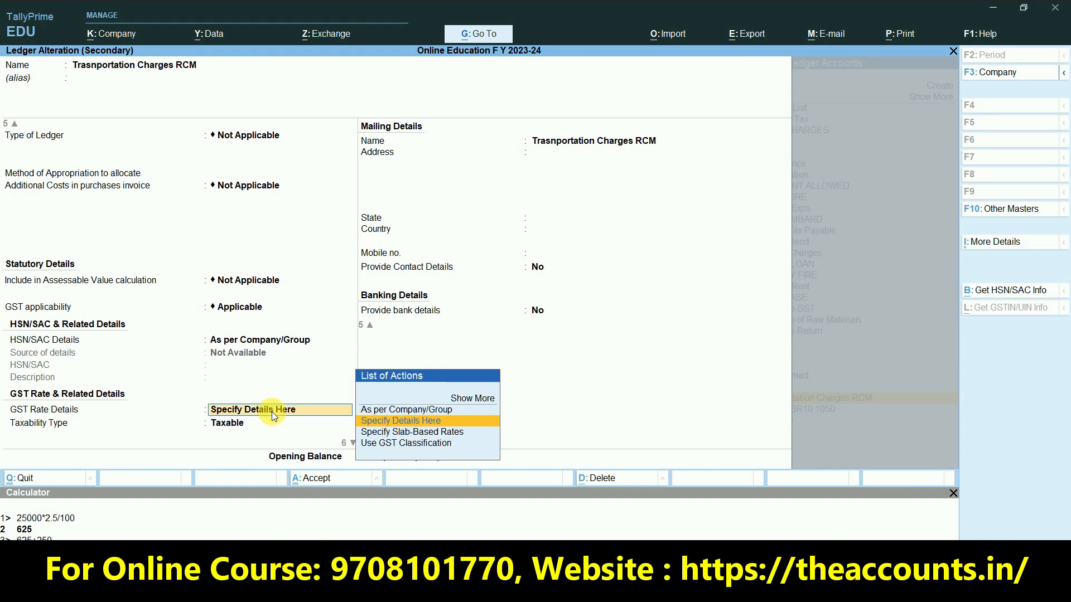
key("Return")
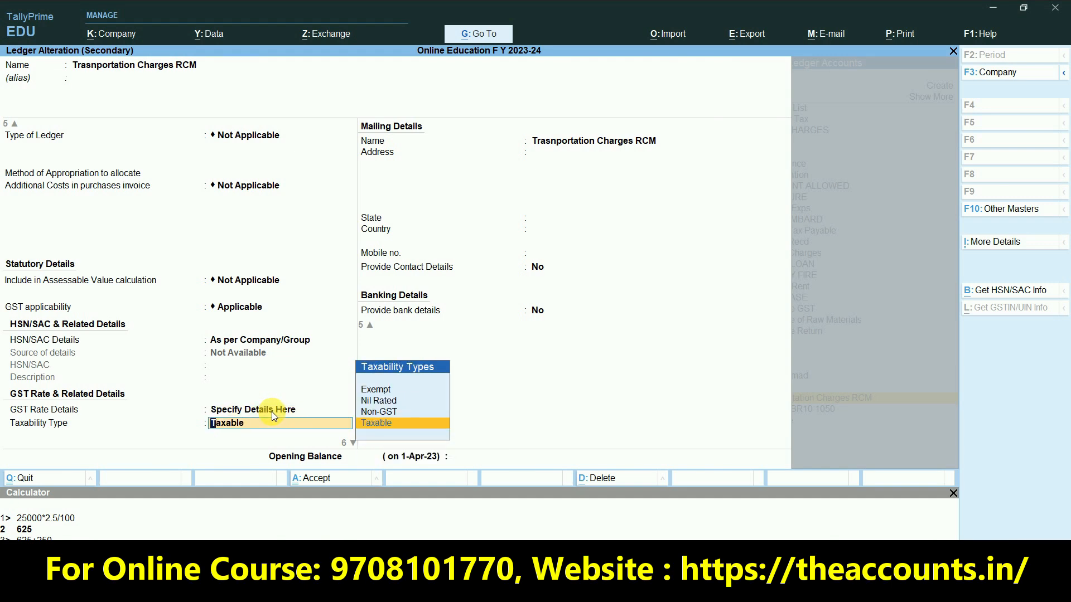
key("Return")
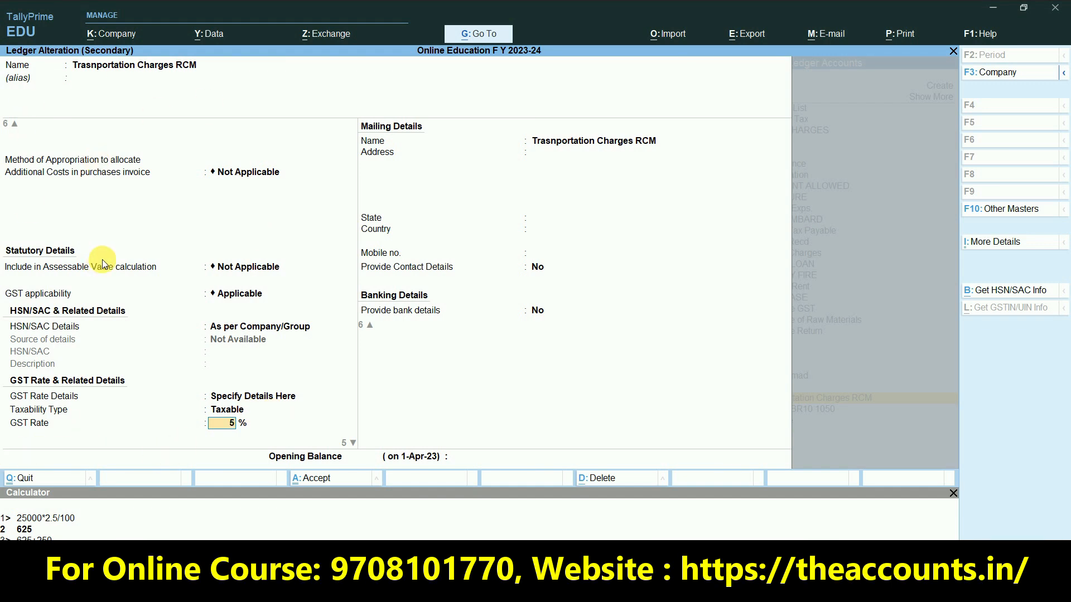
key("Return")
key("Return")
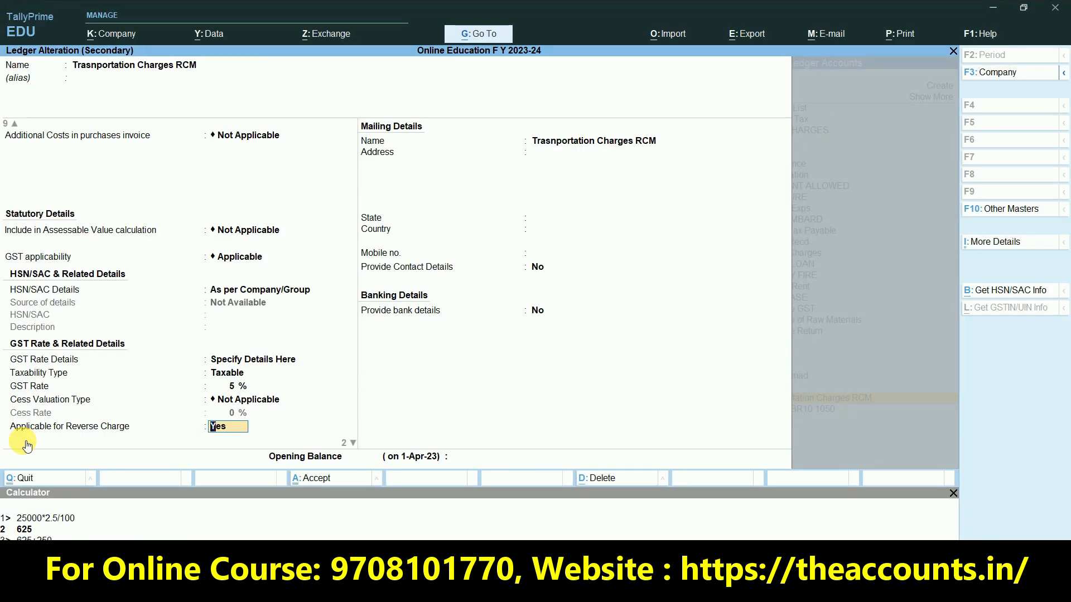
- Keep reverse charge and input tax credit eligibility at Yes and the supply type as Services, and save the ledger
key("Return")
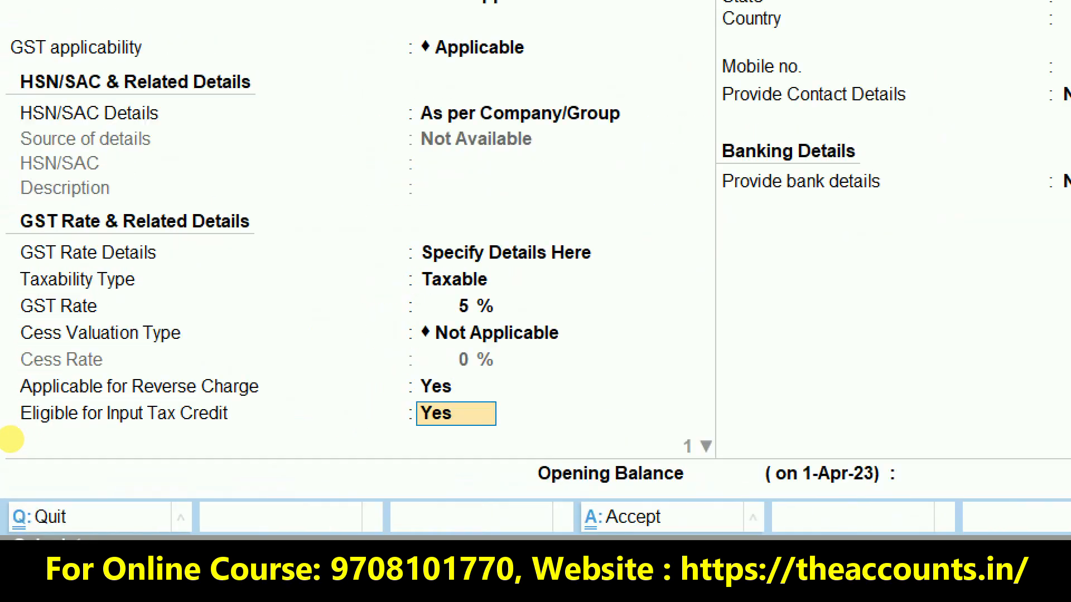
left_click_drag(19, 438, 265, 459)
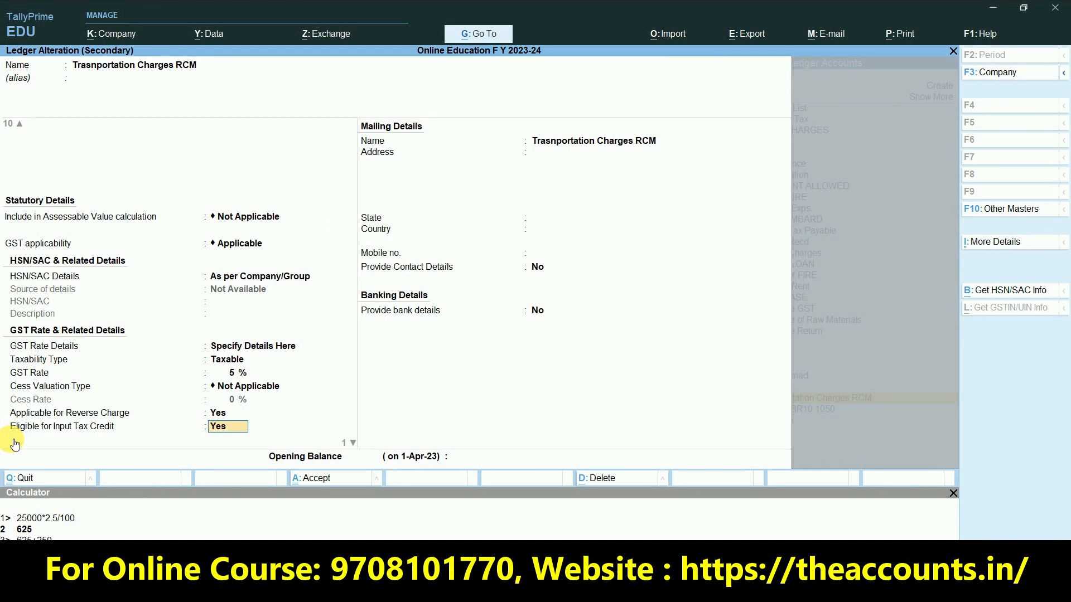
key("Return")
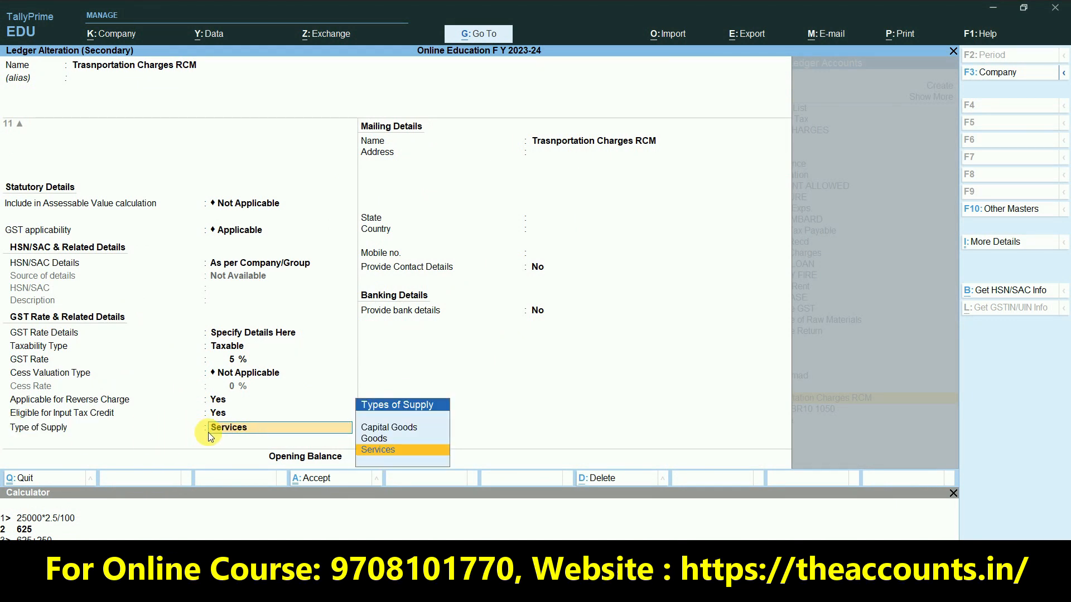
key("Return")
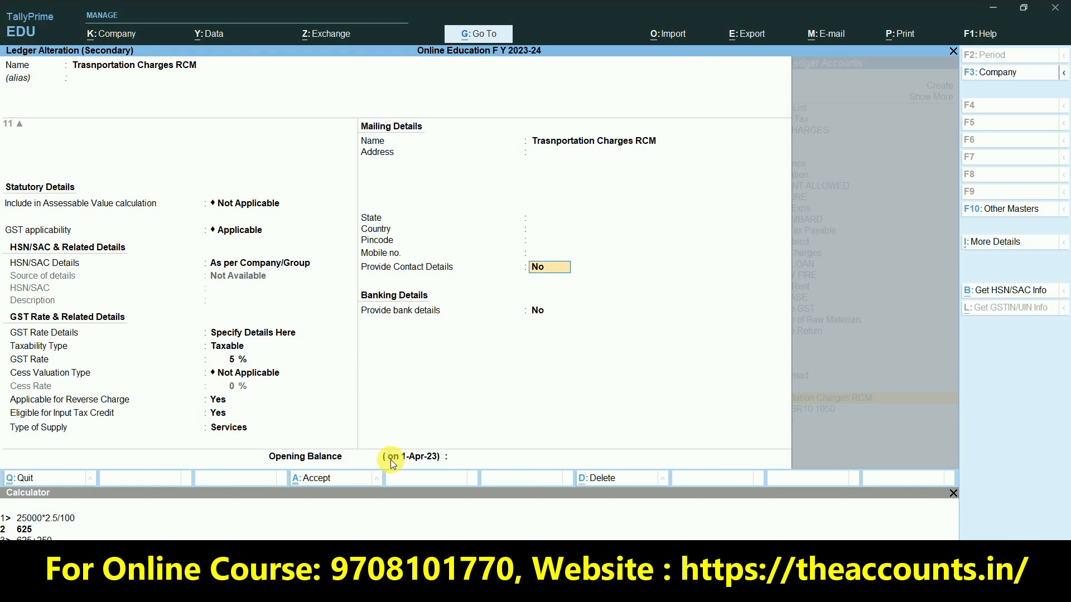
key("Return")
key("Return")
key("Return")
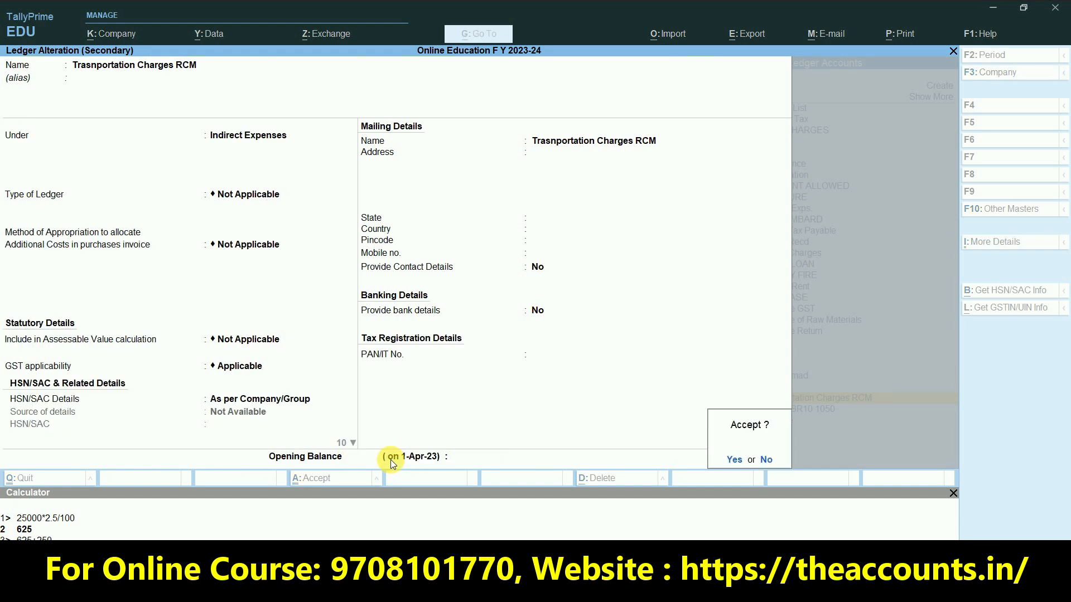
key("Return")
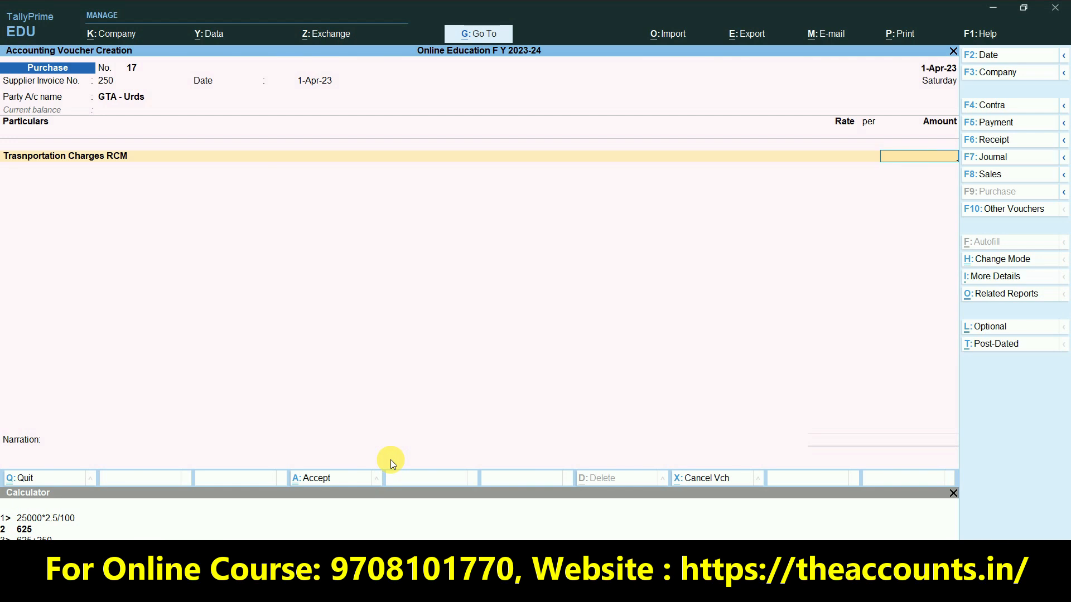
- Enter 10000 as the transportation charges amount and accept the GST rate and HSN/SAC details as per Masters/Company
type("10000")
key("Return")
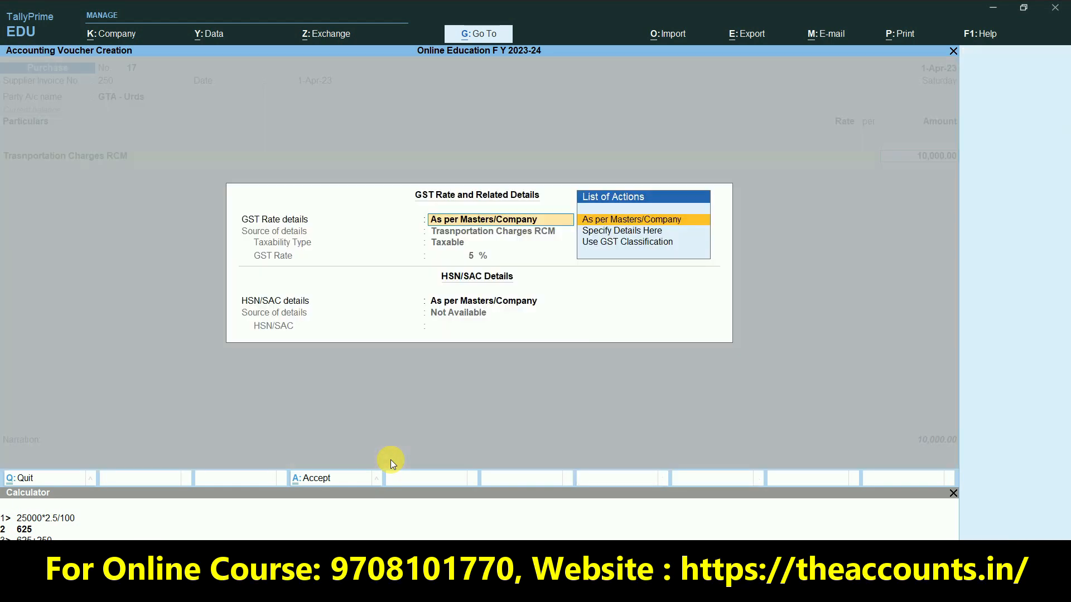
key("Return")
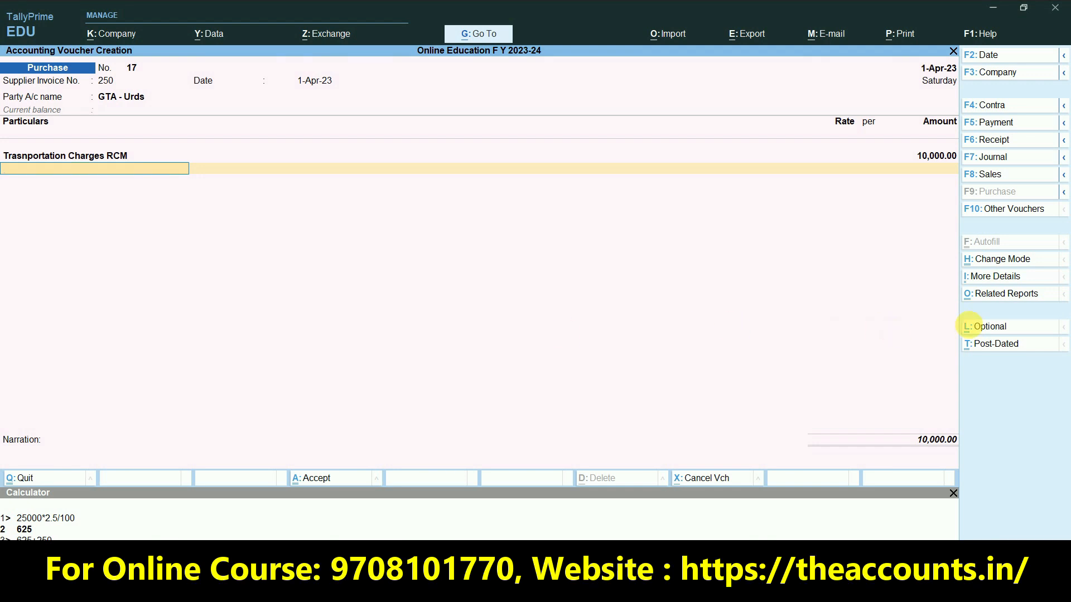
- Review the voucher's GST - Tax Analysis in detailed form, including the CGST/SGST split and reverse charge note, and return to the voucher
left_click(1016, 293)
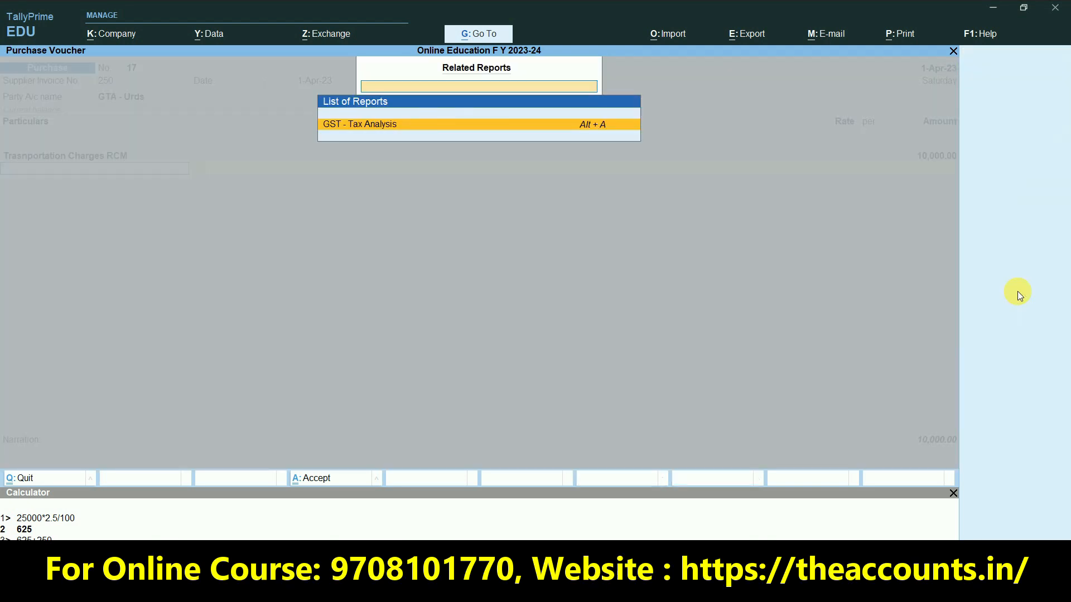
left_click(531, 127)
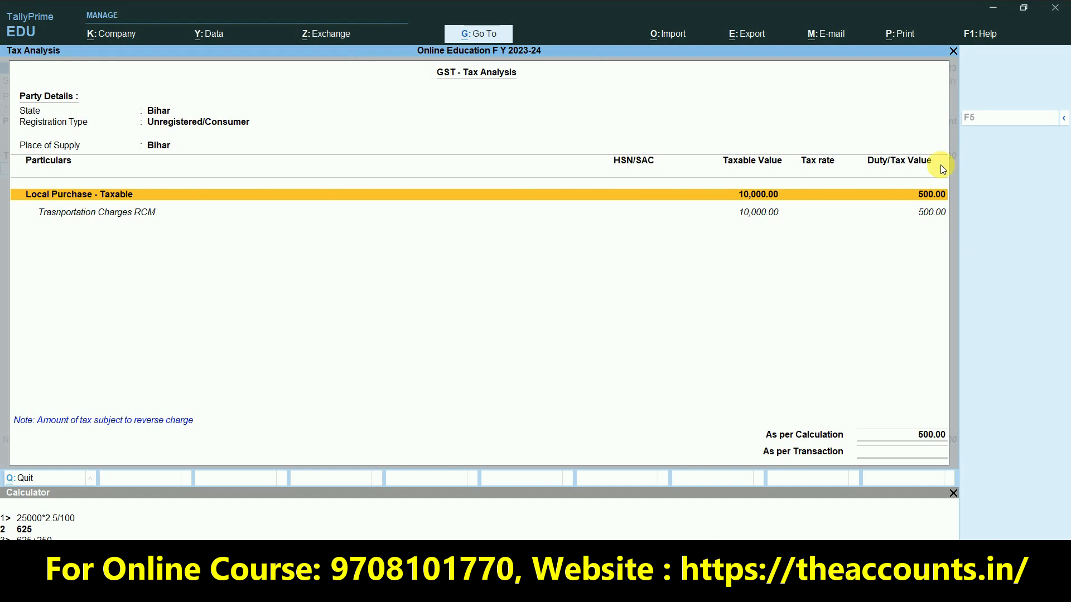
key("alt+F5")
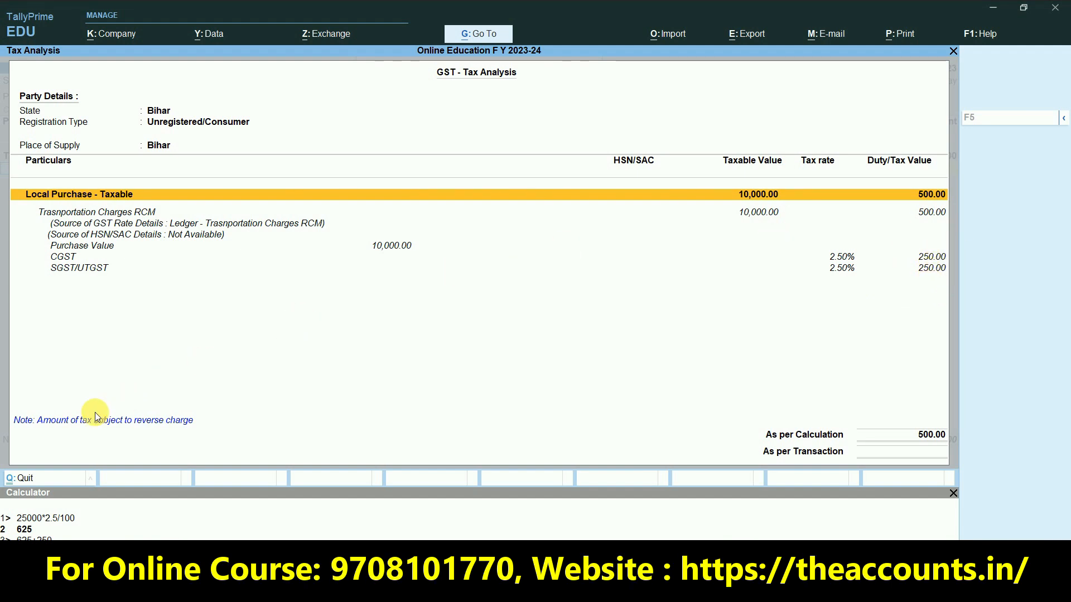
key("ctrl")
mouse_move(19, 439)
left_mouse_down()
mouse_move(99, 435)
mouse_move(83, 364)
left_mouse_up()
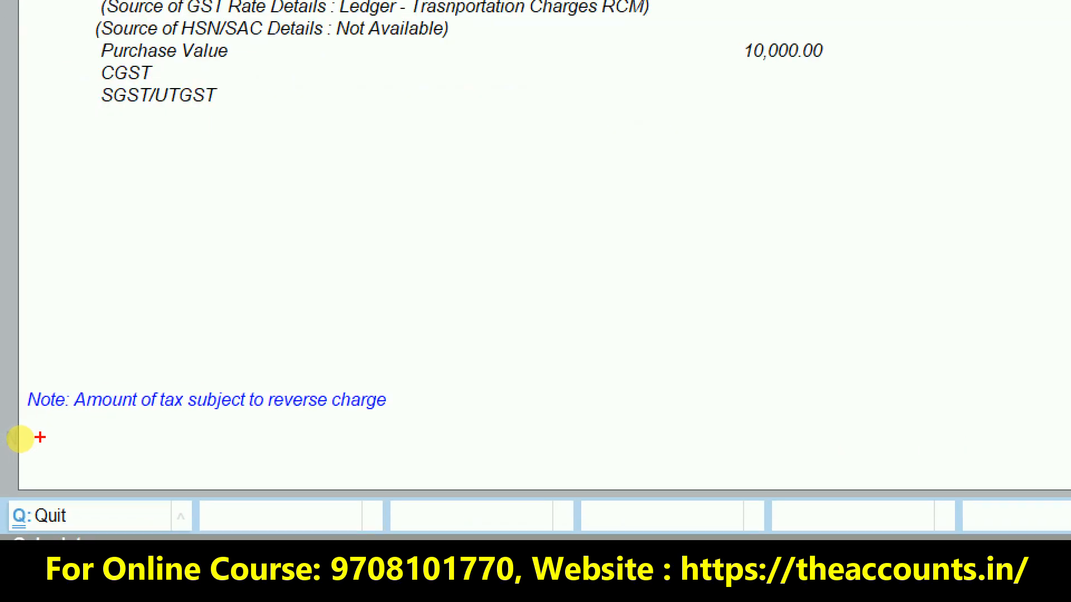
mouse_move(167, 286)
left_mouse_down()
mouse_move(2, 410)
mouse_move(124, 449)
left_mouse_up()
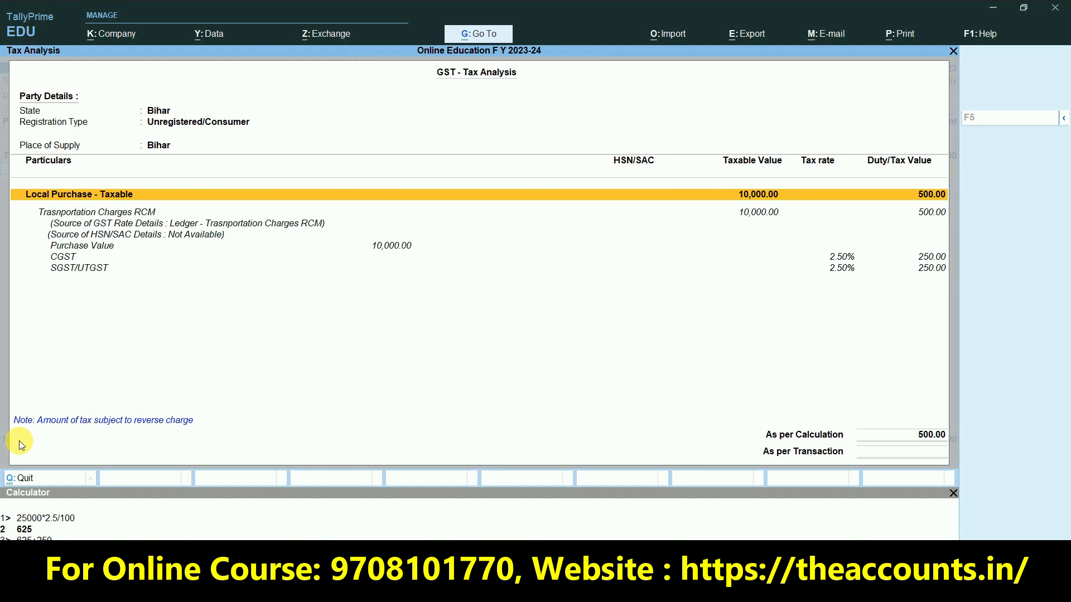
key("Escape")
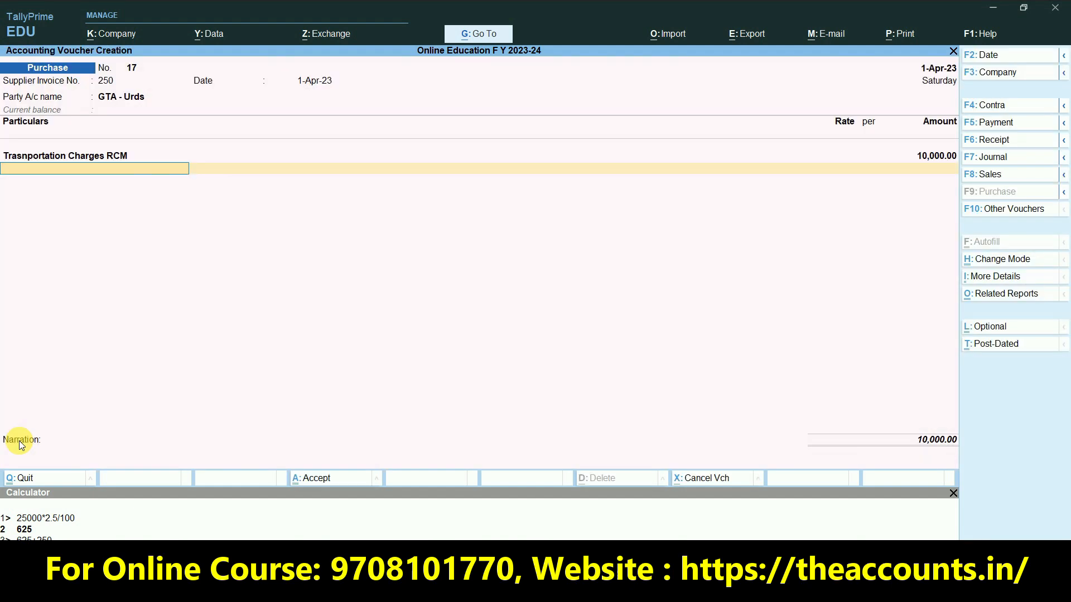
- Record the GTA - Urds bill as a New Ref without a narration, save the purchase voucher and leave voucher entry
key("Return")
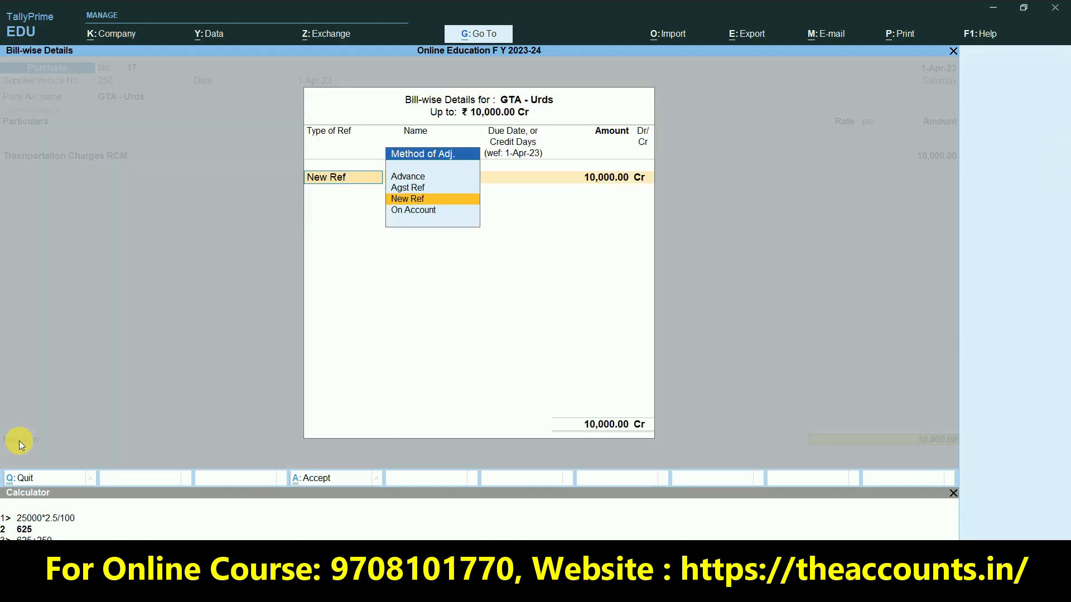
key("Return")
key("Return")
key("Return")
key("Return")
key("Return")
key("Return")
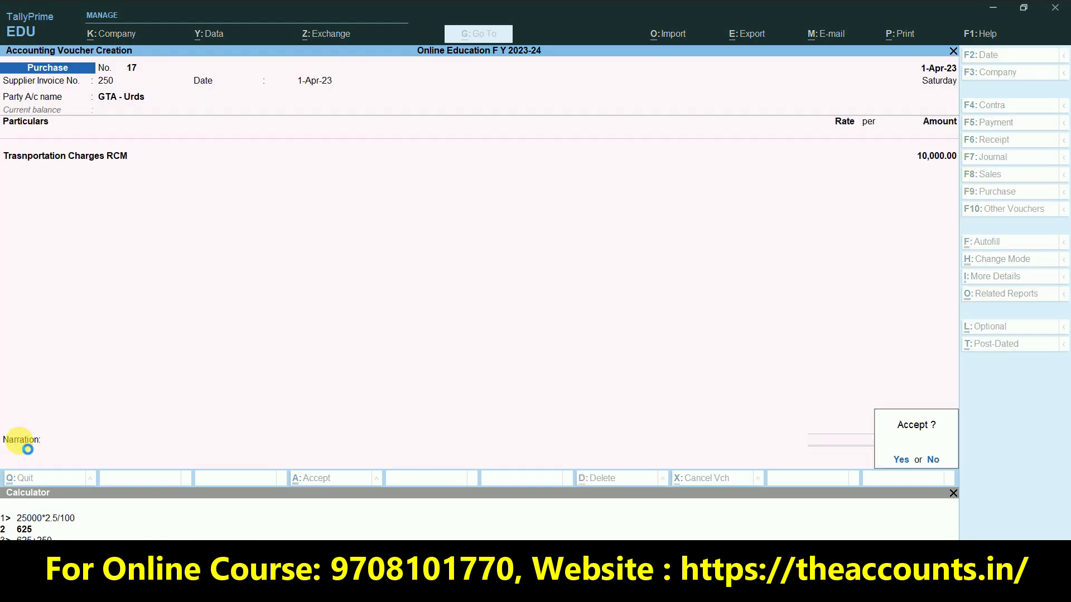
key("Return")
key("Escape")
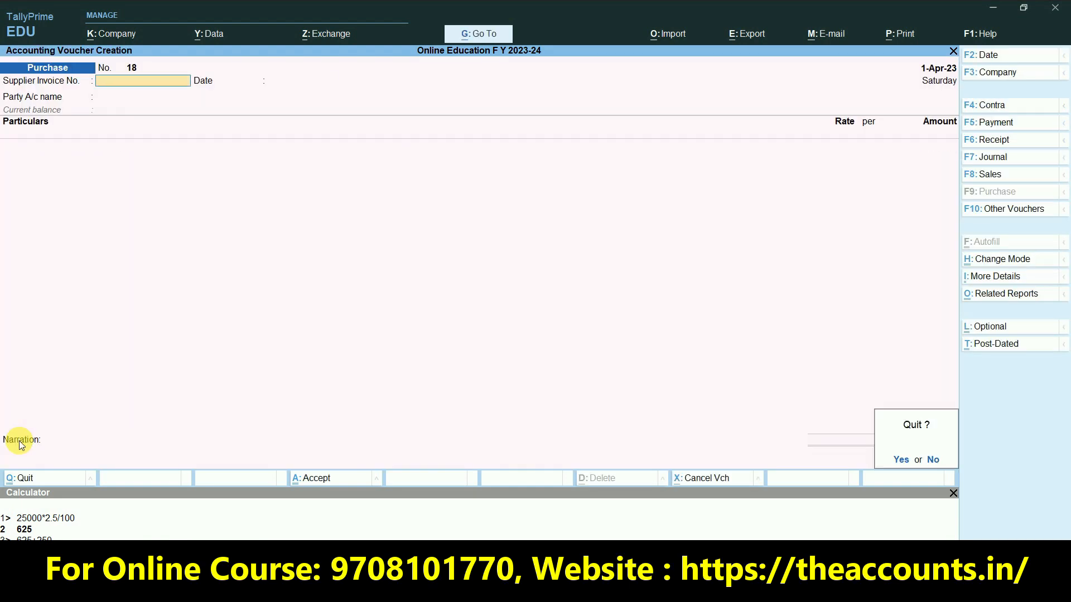
key("y")
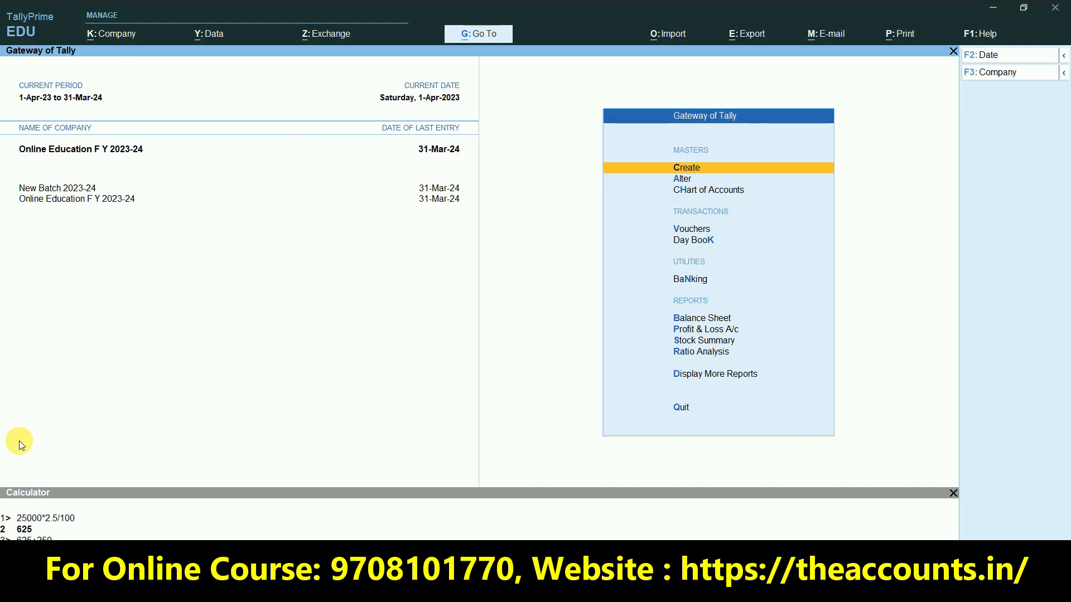
- Open the GSTR-3B return from the GST reports
key("d")
key("Down")
key("Down")
key("Down")
key("Down")
key("Down")
key("Down")
key("Down")
key("Down")
key("Return")
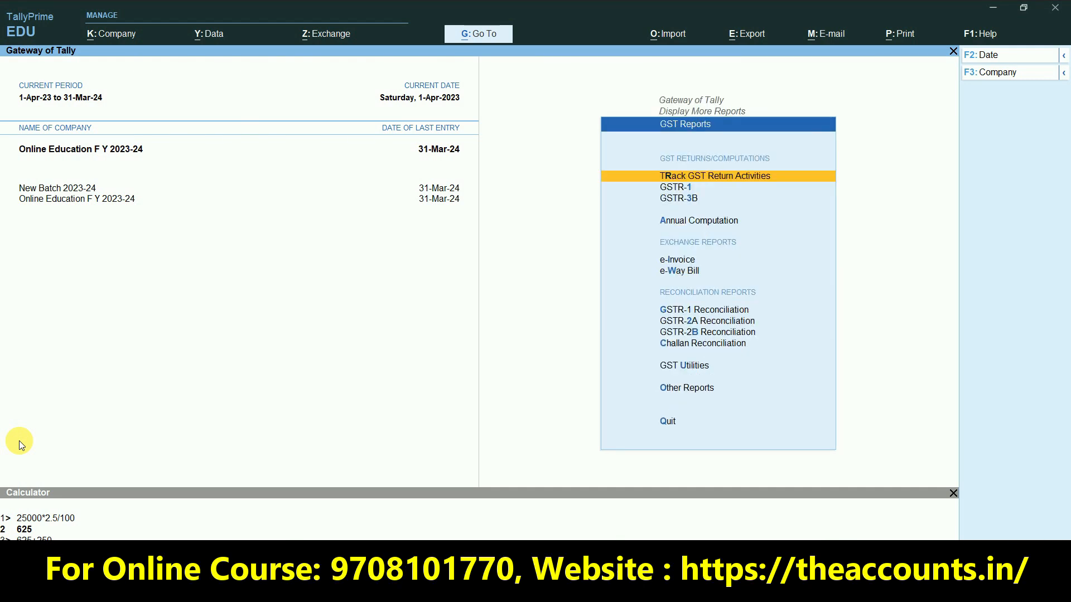
key("Down")
key("Down")
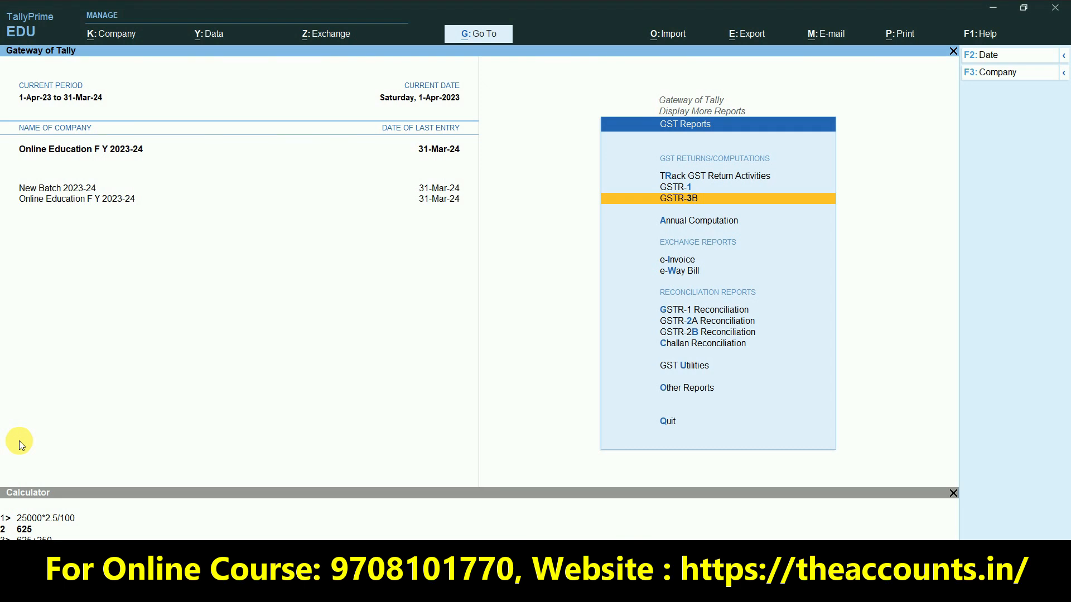
key("Return")
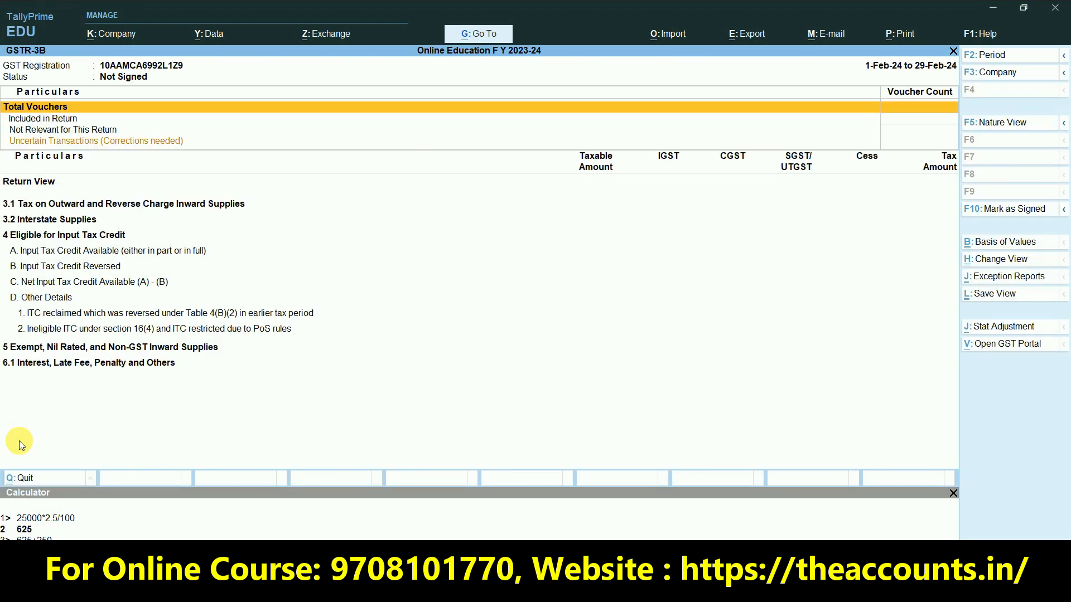
- Set the GSTR-3B period to 1-Apr-23 to 31-Mar-24
key("F2")
key("space")
key("Return")
key("space")
key("Return")
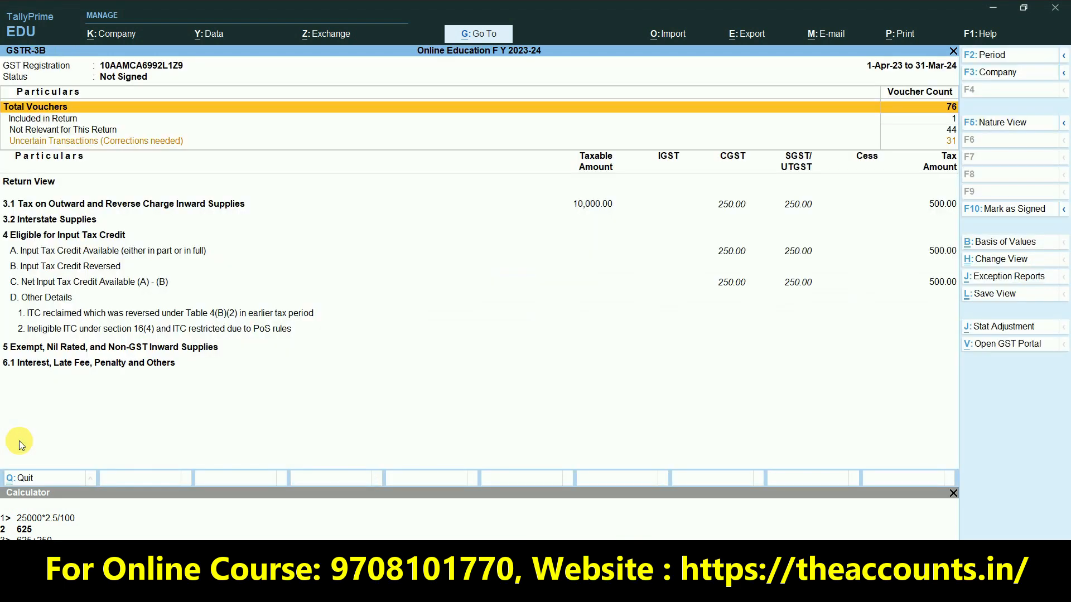
- Expand GSTR-3B to its detailed view and examine the 3.1d inward supplies applicable for reverse charge
key("alt")
key("alt+f5")
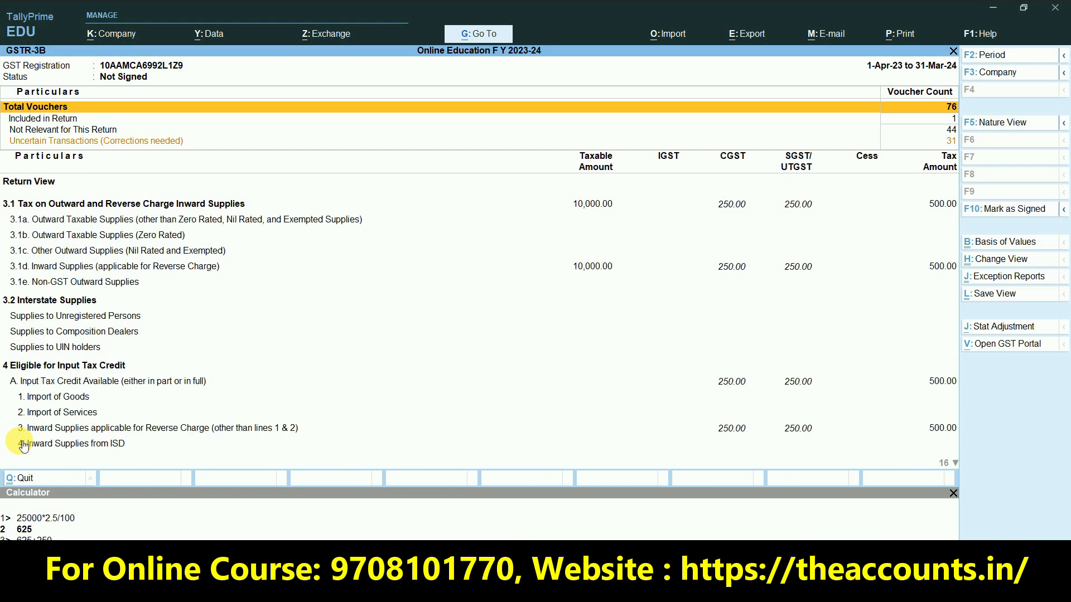
key("Down")
key("Down")
key("Down")
key("Down")
key("Down")
key("Down")
key("Down")
key("Down")
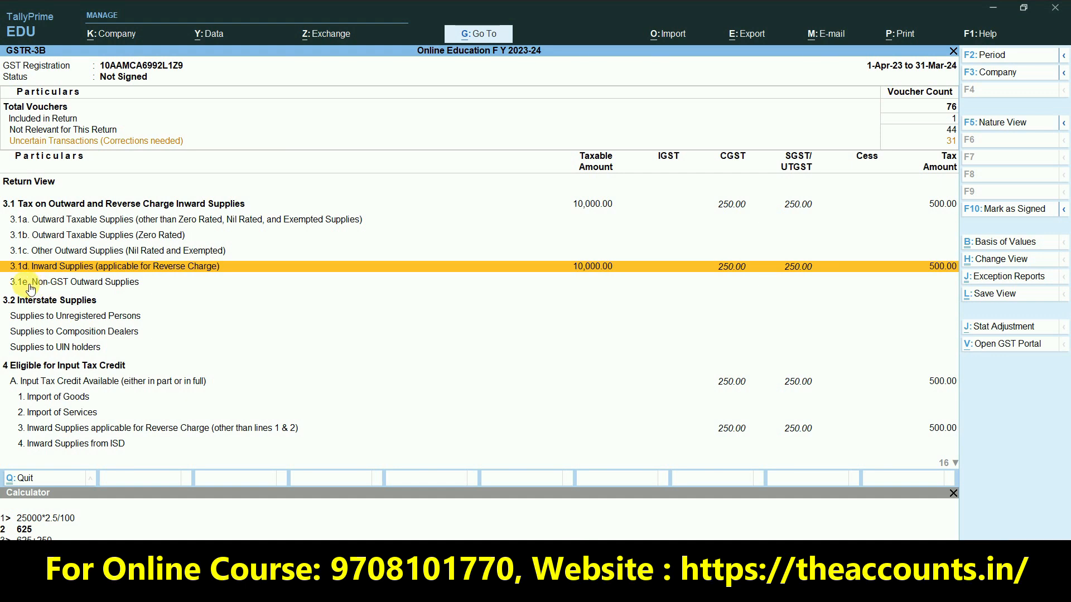
key("alt")
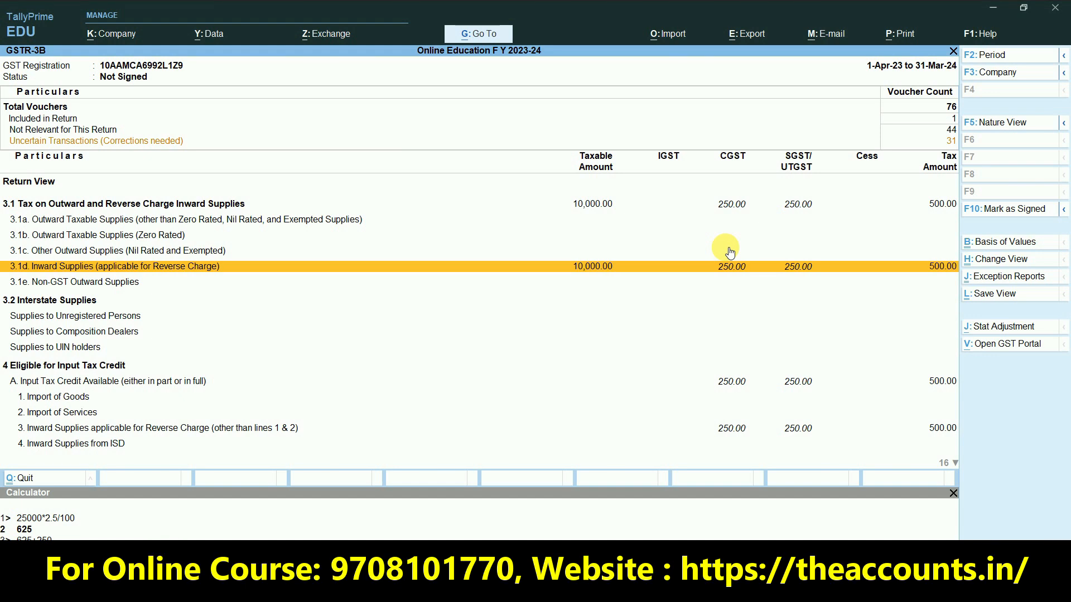
- Examine section 4's input tax credit lines, especially the credit on inward supplies applicable for reverse charge
key("Down")
key("Down")
key("Down")
key("Down")
key("Down")
key("Down")
key("Down")
key("Down")
key("Down")
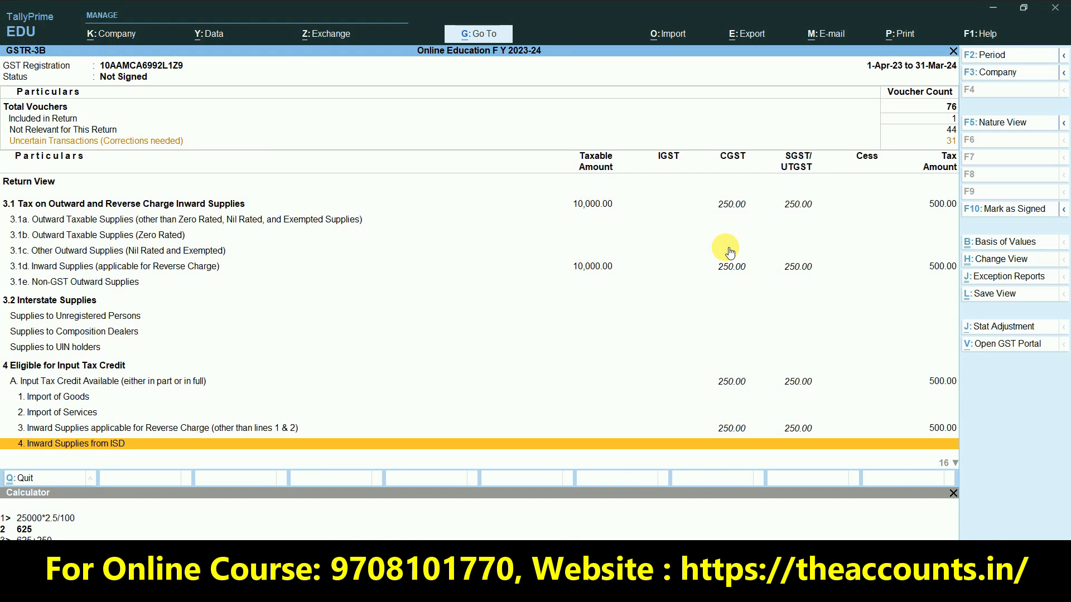
key("Down")
key("Down")
key("Down")
key("Down")
key("Down")
key("Down")
key("Down")
key("Down")
key("Up")
key("Up")
key("Up")
key("Up")
key("Up")
key("Up")
key("Up")
key("Up")
key("Up")
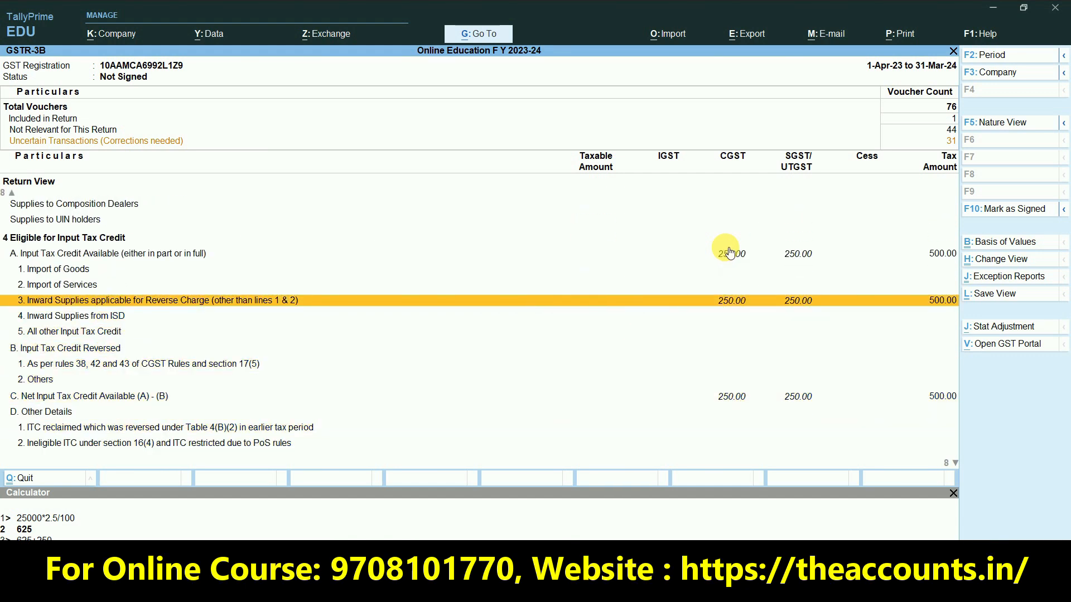
key("Up")
key("Up")
key("Up")
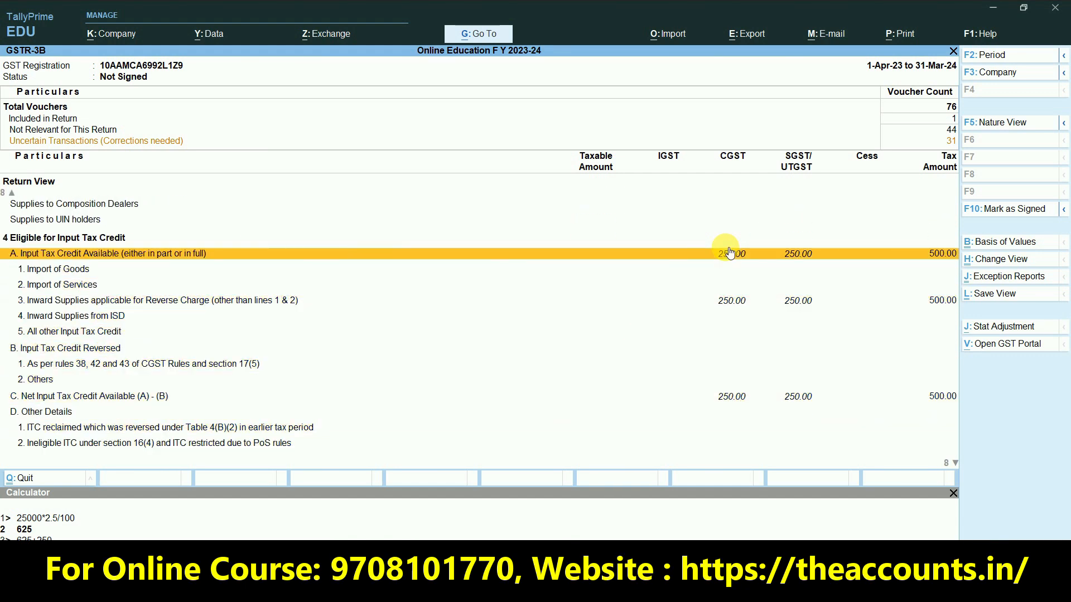
key("Down")
key("Down")
key("Down")
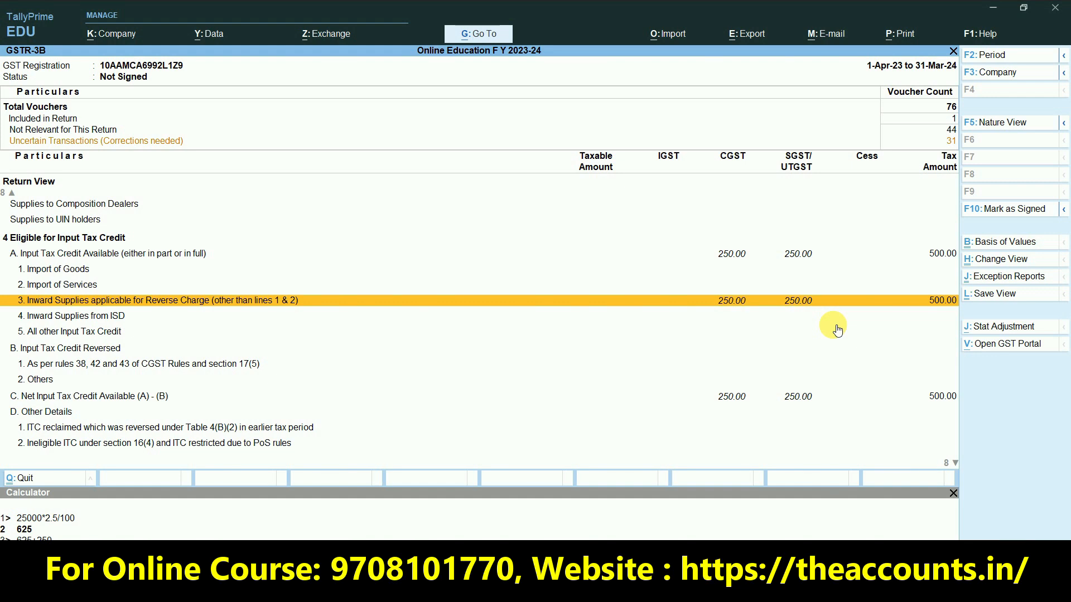
- Close GSTR-3B and return to the Gateway of Tally
key("Escape")
key("Escape")
key("Escape")
key("Home")
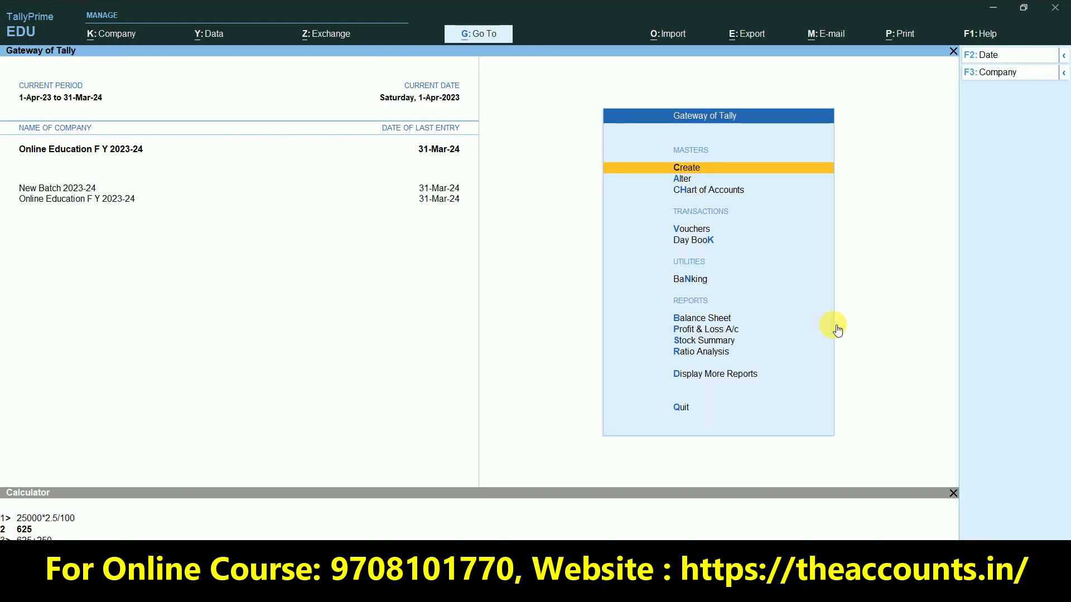
- Start a purchase voucher with supplier invoice number 2541 dated 1-Apr-23 and select GTA - Local - Regd. as the party
key("v")
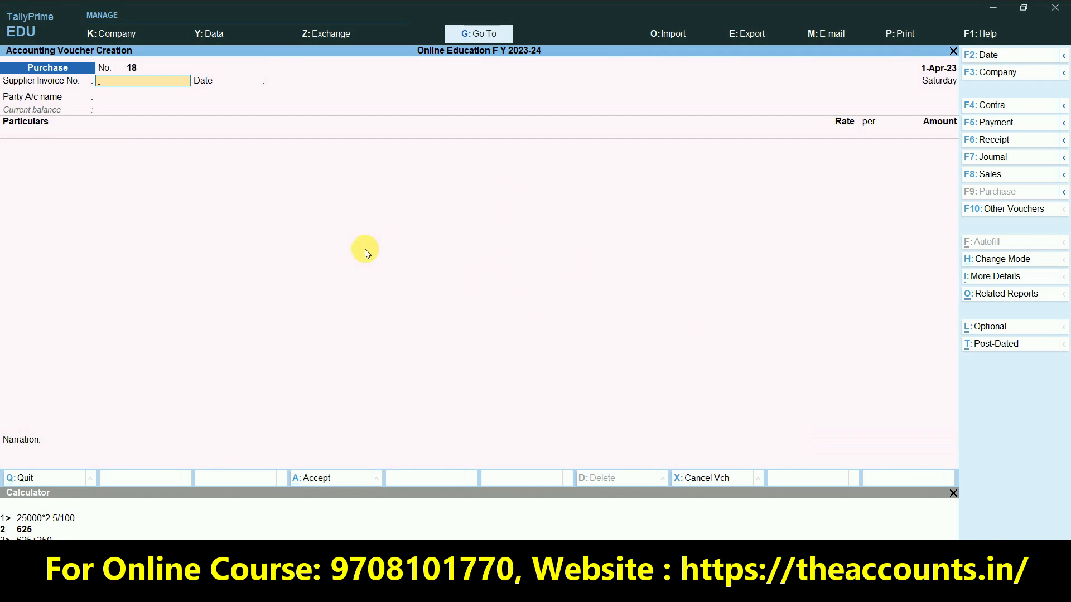
type("2541")
key("Return")
key("Return")
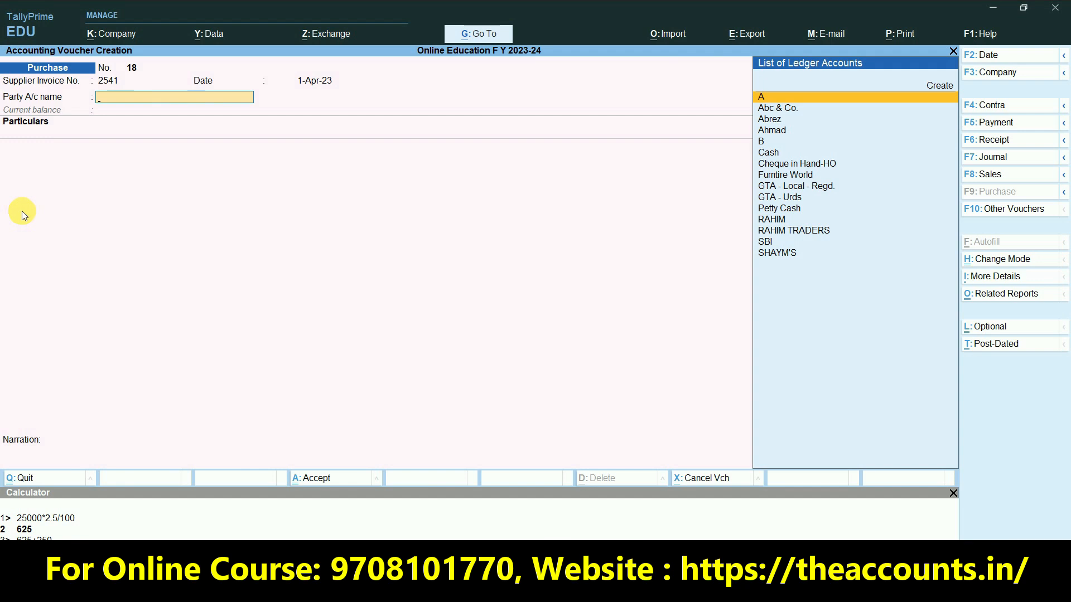
type("Gta")
key("Down")
key("Up")
key("Return")
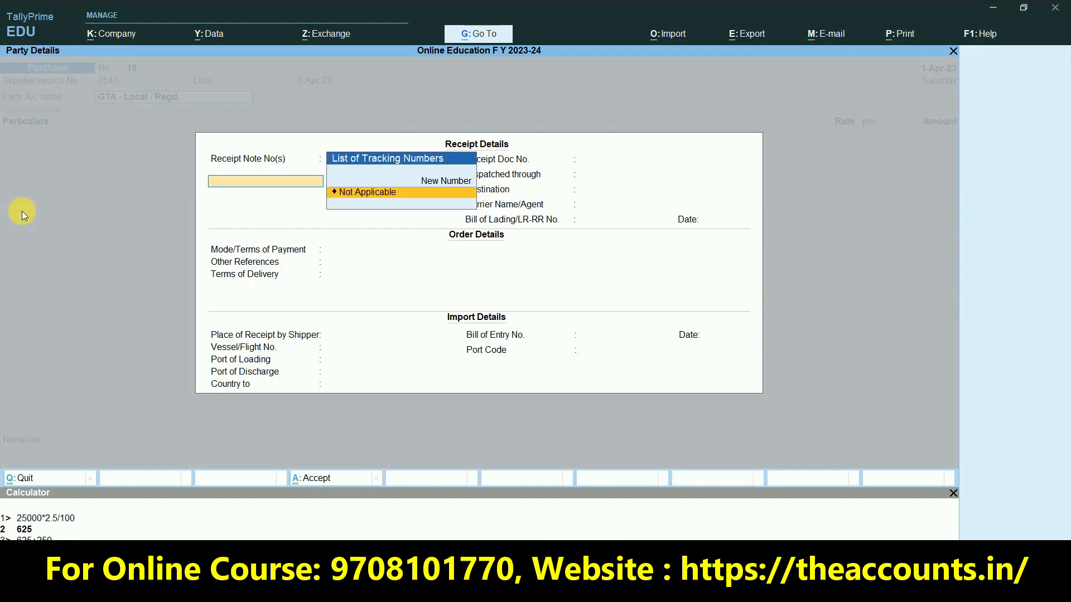
- Open the GTA - Local - Regd. ledger for alteration and review its details down to the registration type and GSTIN
key("Escape")
key("ctrl+Return")
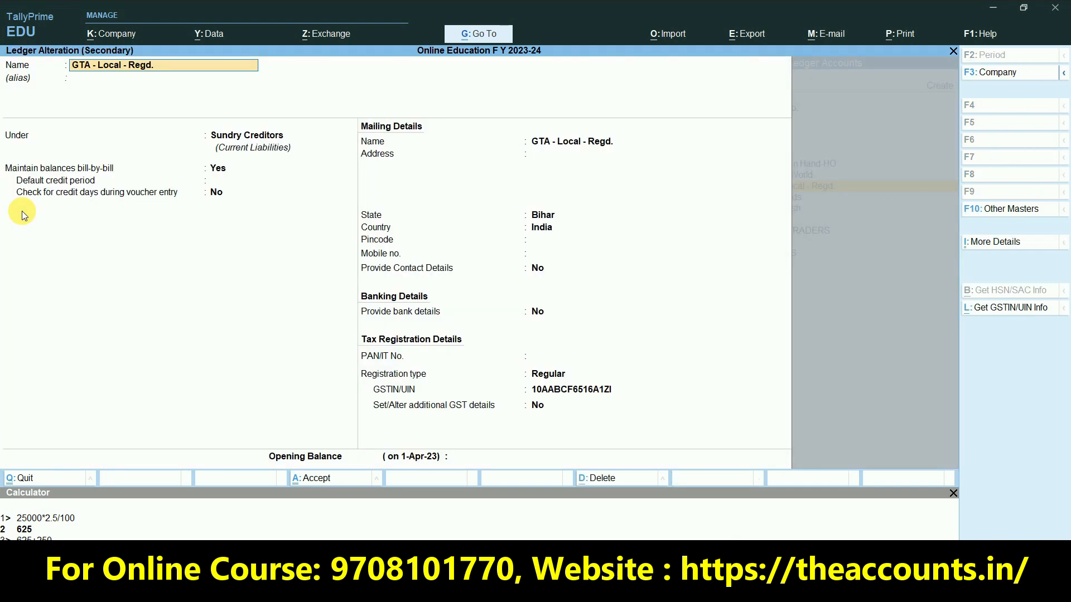
key("Return")
key("Return")
key("Return")
key("Return")
key("Return")
key("Return")
key("Return")
key("Return")
key("Return")
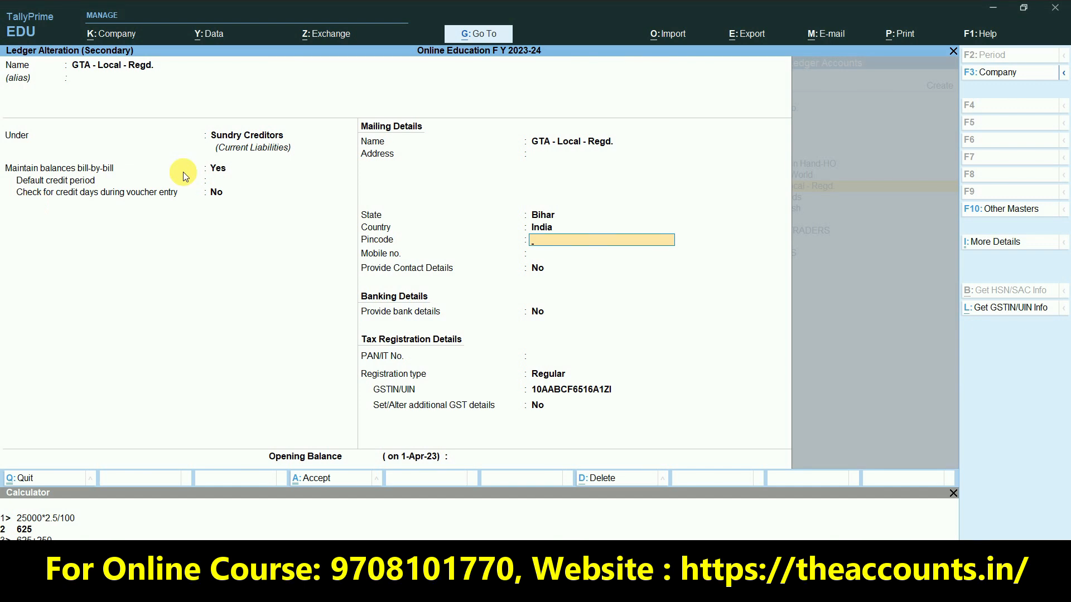
key("Return")
key("Return")
key("Return")
key("Return")
key("Return")
key("Return")
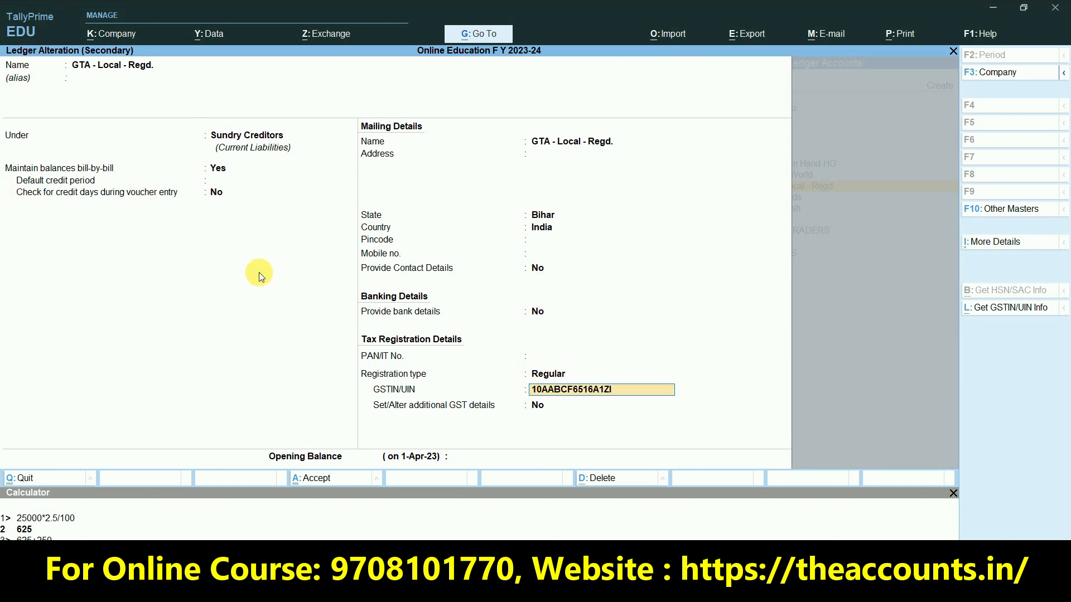
- Enable setting additional GST details for the party ledger, check its transporter status and ID, and save the ledger
key("Return")
key("y")
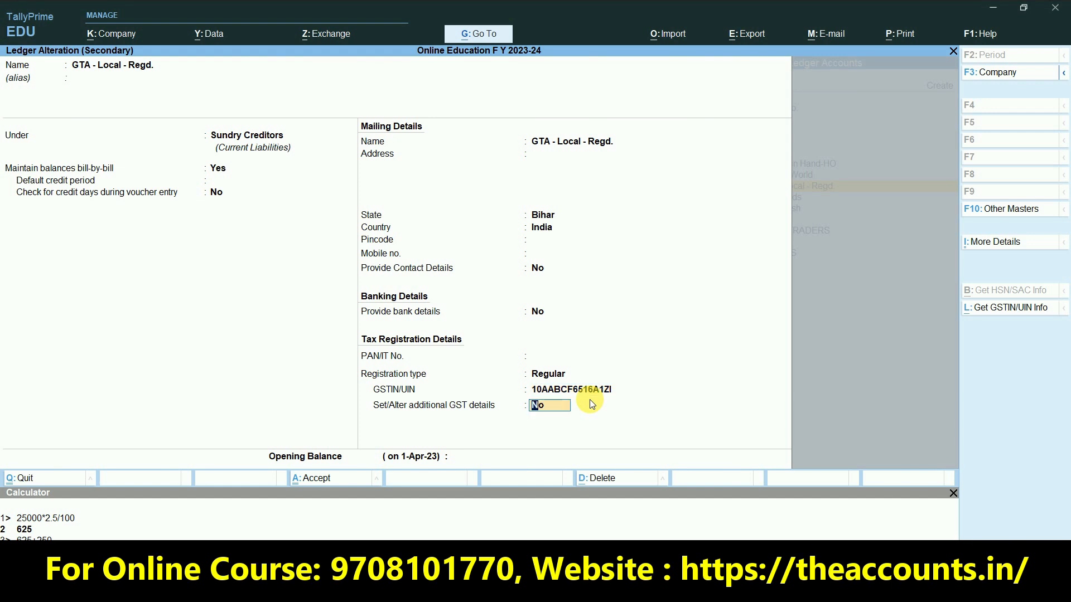
key("Return")
key("Return")
key("Return")
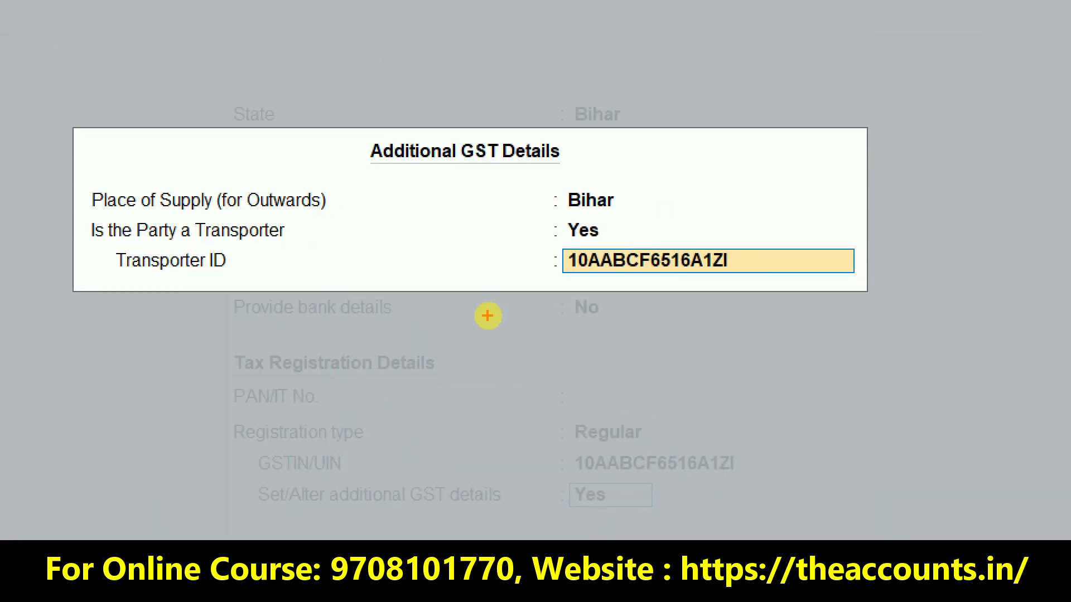
mouse_move(488, 316)
left_mouse_down()
mouse_move(1054, 289)
mouse_move(803, 339)
left_mouse_up()
key("Escape")
key("Return")
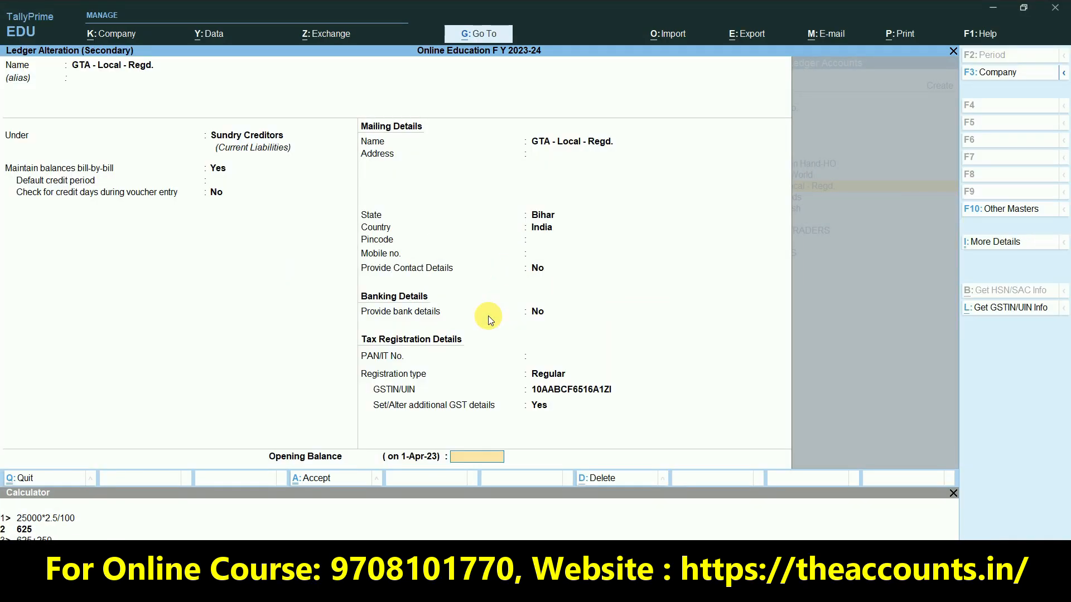
key("Return")
key("Return")
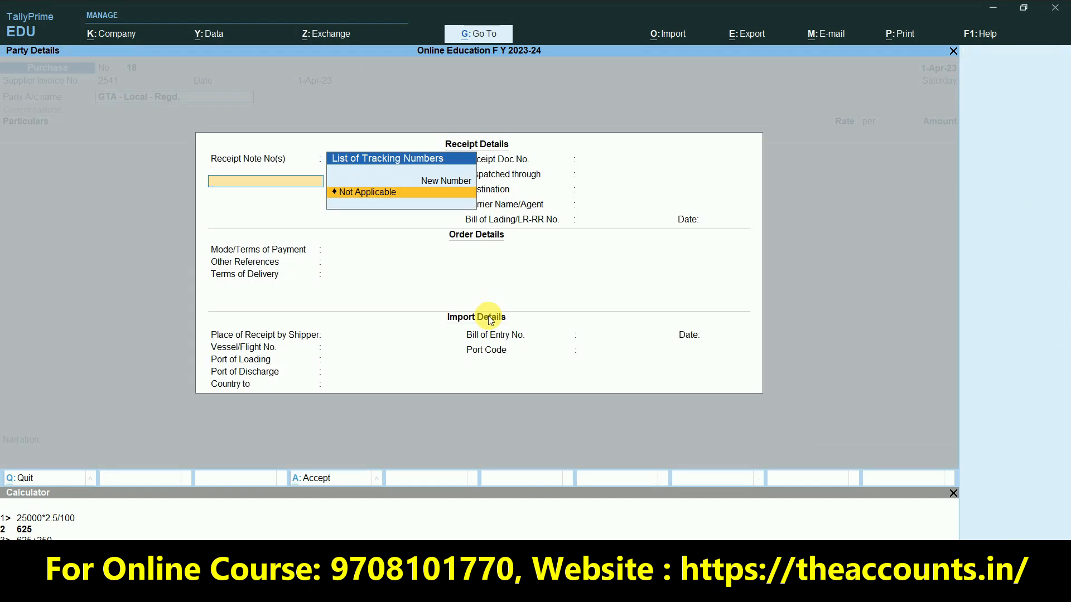
- Accept the default party details and add Trasnportation Charges RCM for 25,000, leaving the GST-inclusive amount blank
key("ctrl+a")
key("ctrl+a")
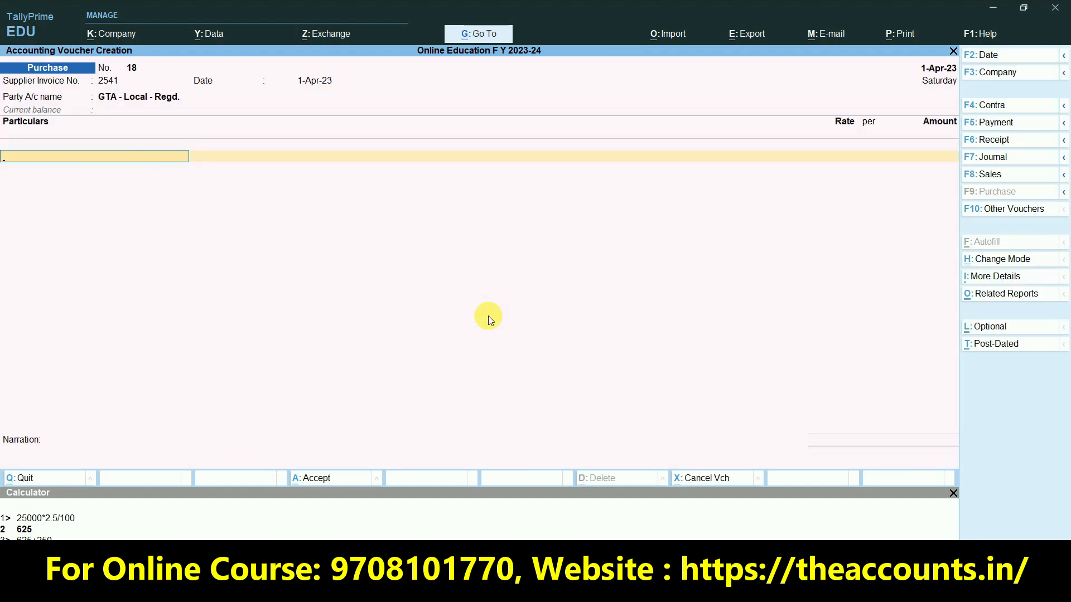
type("Tr")
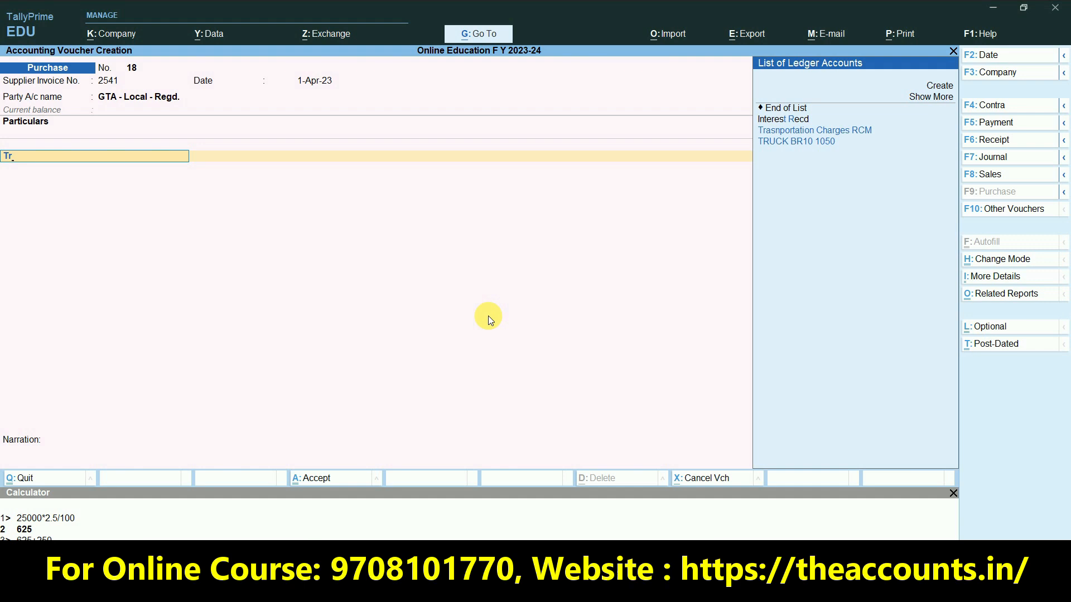
key("Return")
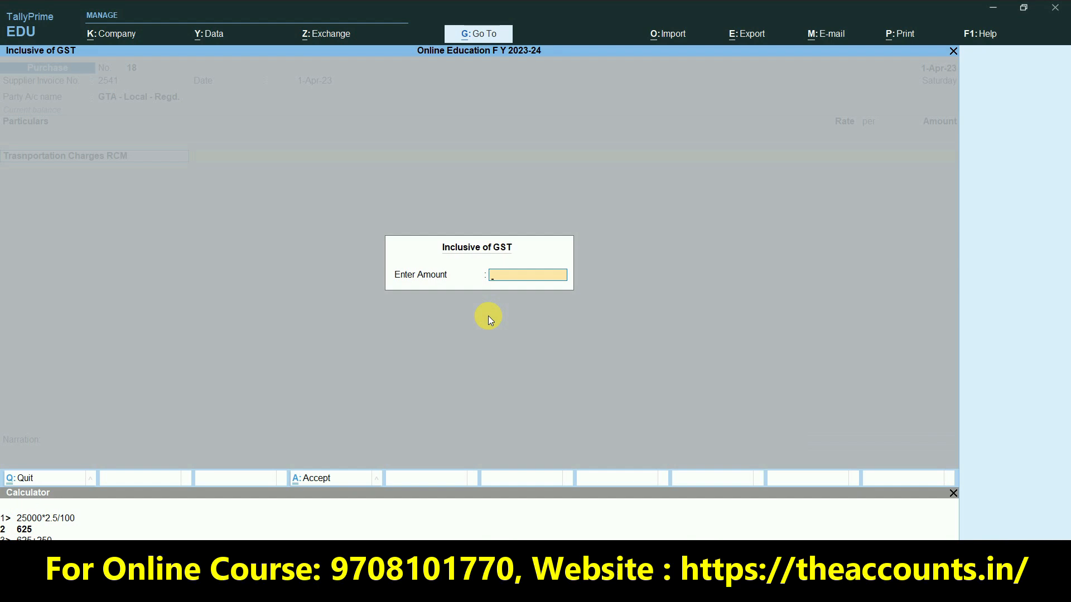
key("Return")
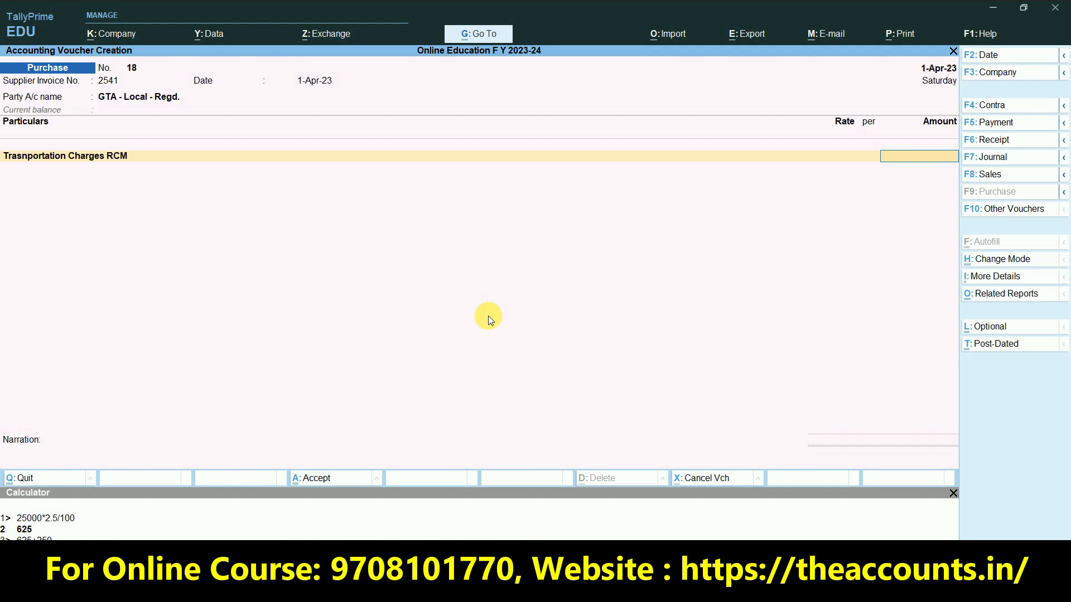
type("25000")
key("Return")
key("Return")
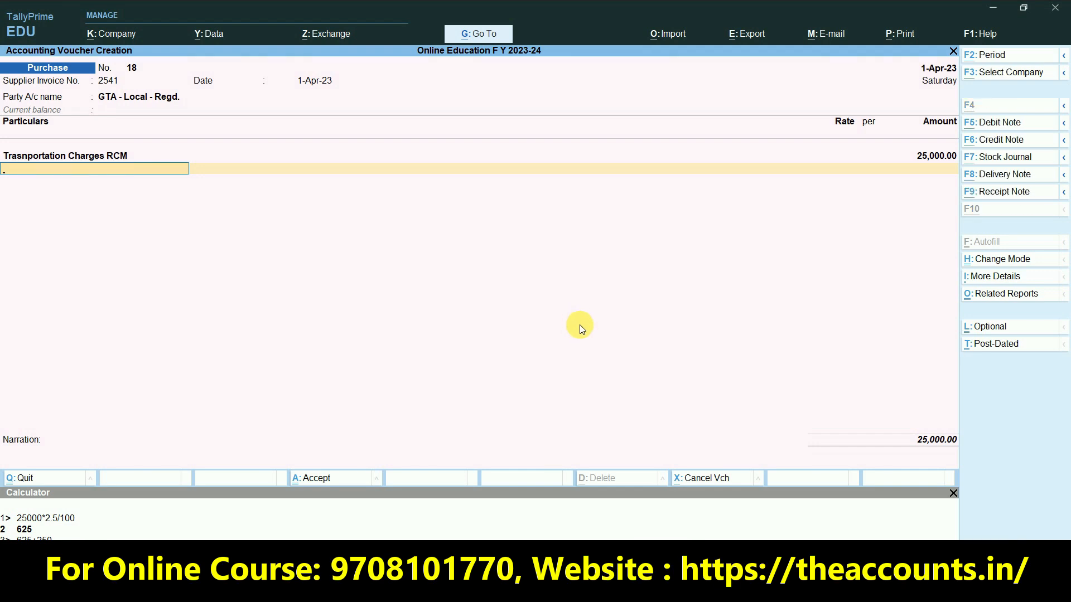
- Check the voucher's tax analysis, then save the purchase with new bill reference 2541 for 25,000 and exit voucher entry
key("ctrl+o")
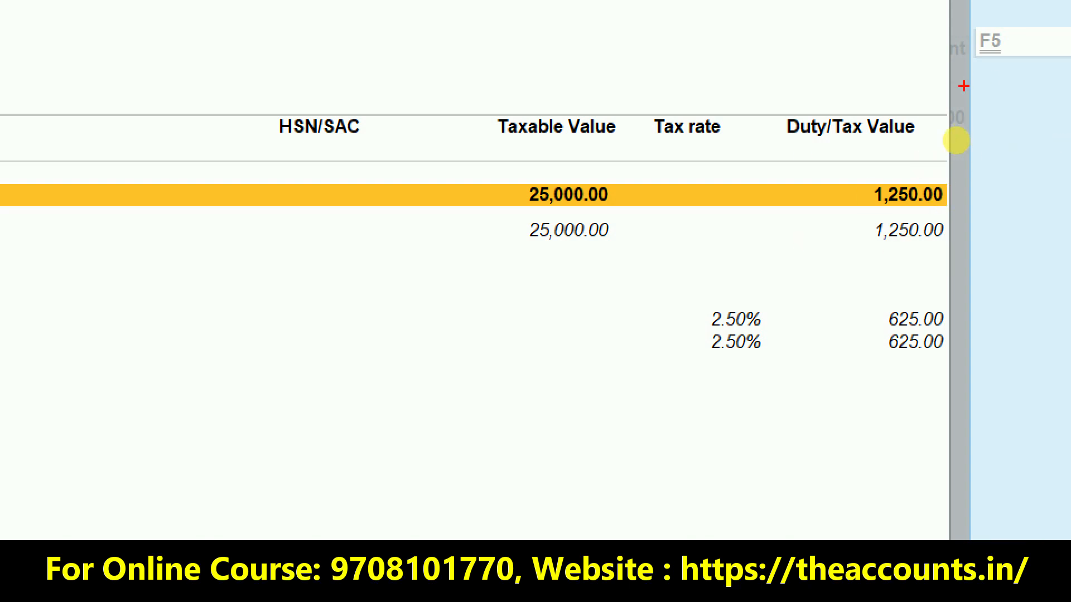
key("Escape")
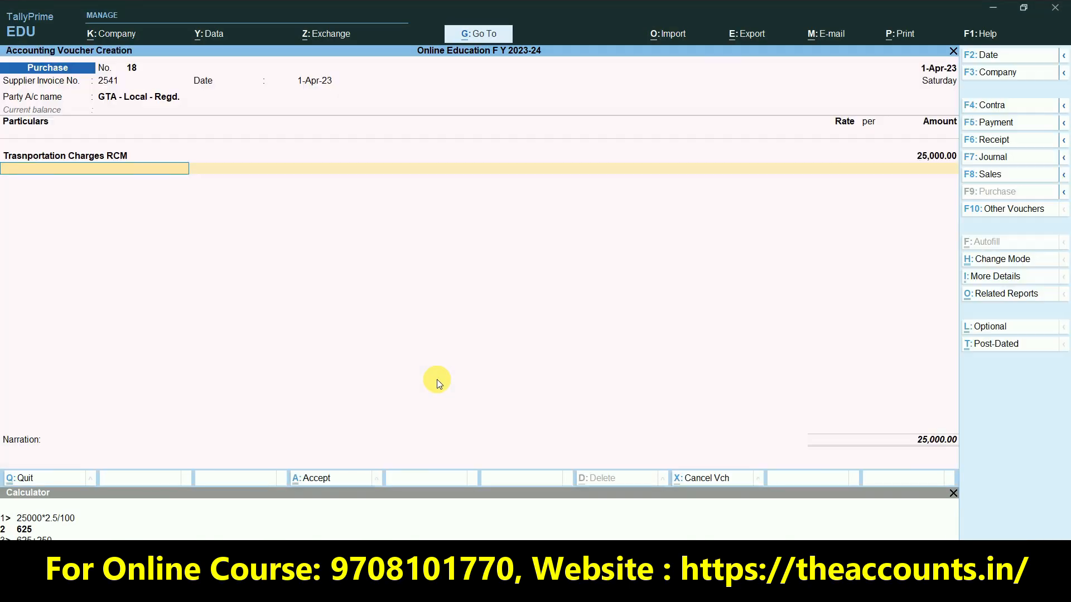
key("Return")
key("Return")
key("Return")
key("Return")
key("Return")
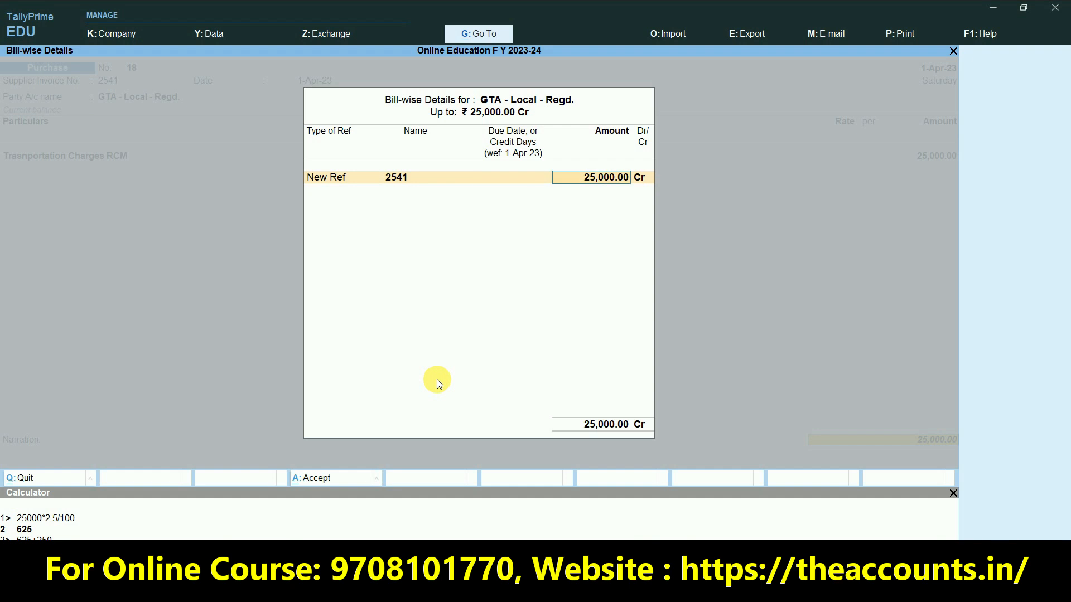
key("Return")
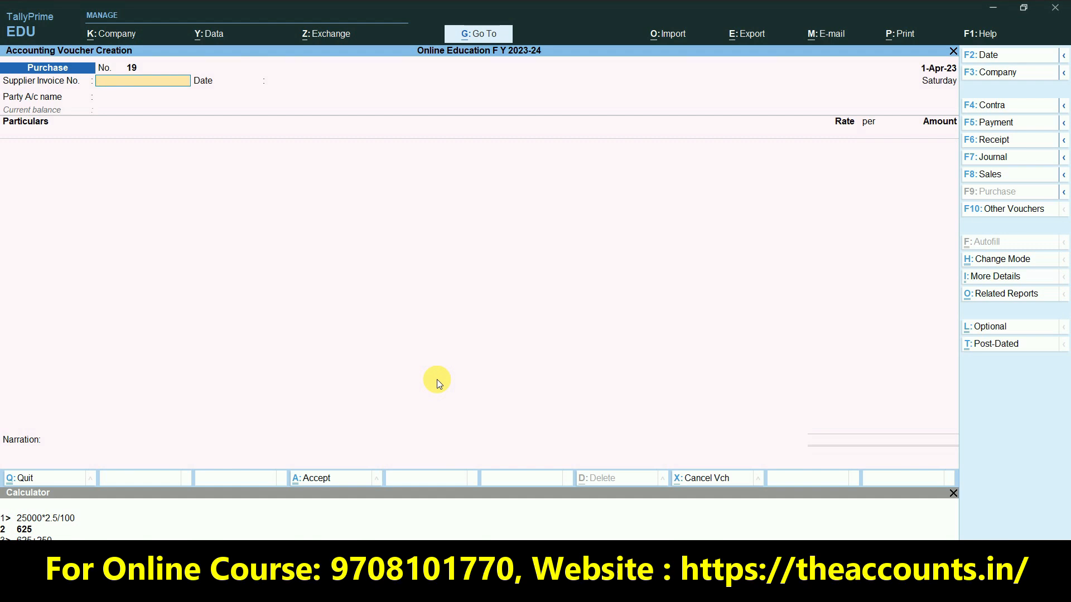
key("Escape")
- Drill down through the detailed Balance Sheet to the CGST ledger's monthly summary
key("Up")
key("Up")
key("Up")
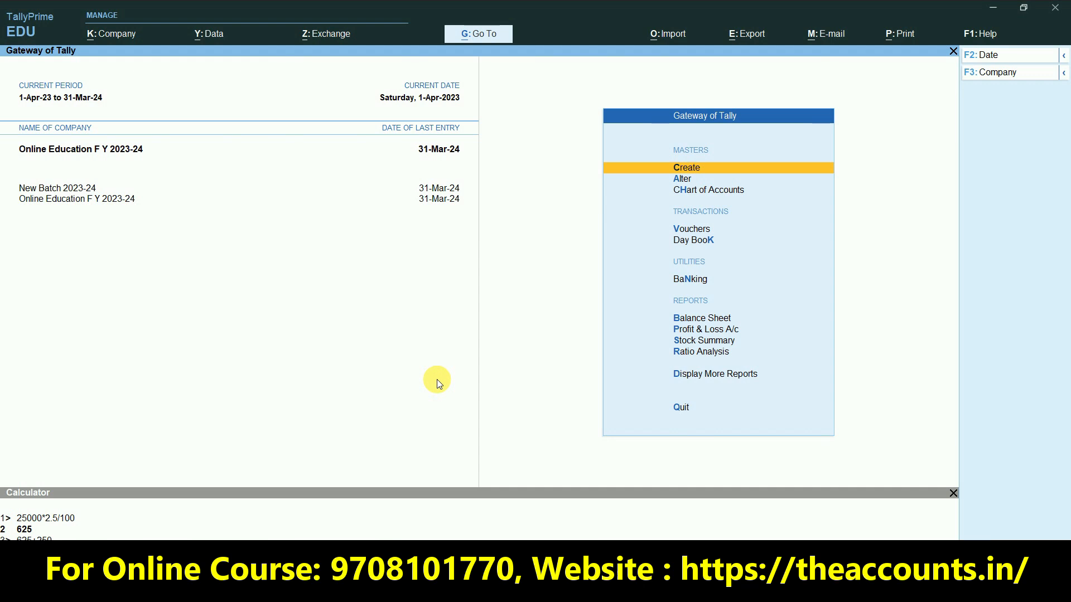
key("b")
key("alt+F5")
key("Down")
key("Down")
key("Down")
key("Down")
key("Down")
key("Down")
key("Down")
key("Return")
key("Down")
key("Up")
key("Return")
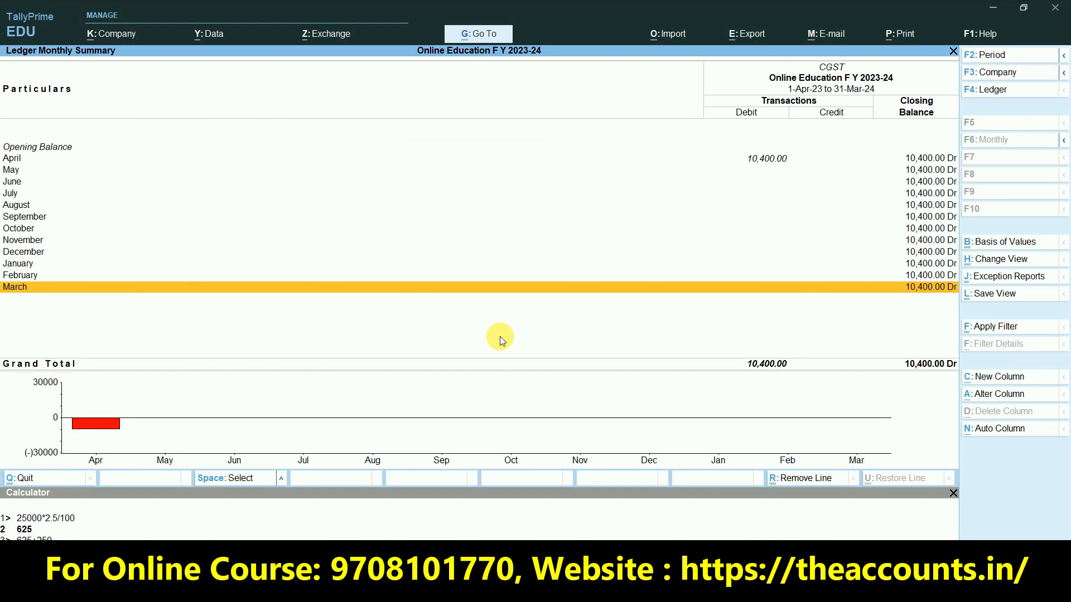
- Examine the April vouchers in the CGST ledger and return to the Gateway of Tally
key("Up")
key("Up")
key("Up")
key("Up")
key("Up")
key("Up")
key("Up")
key("Up")
key("Up")
key("Up")
key("Up")
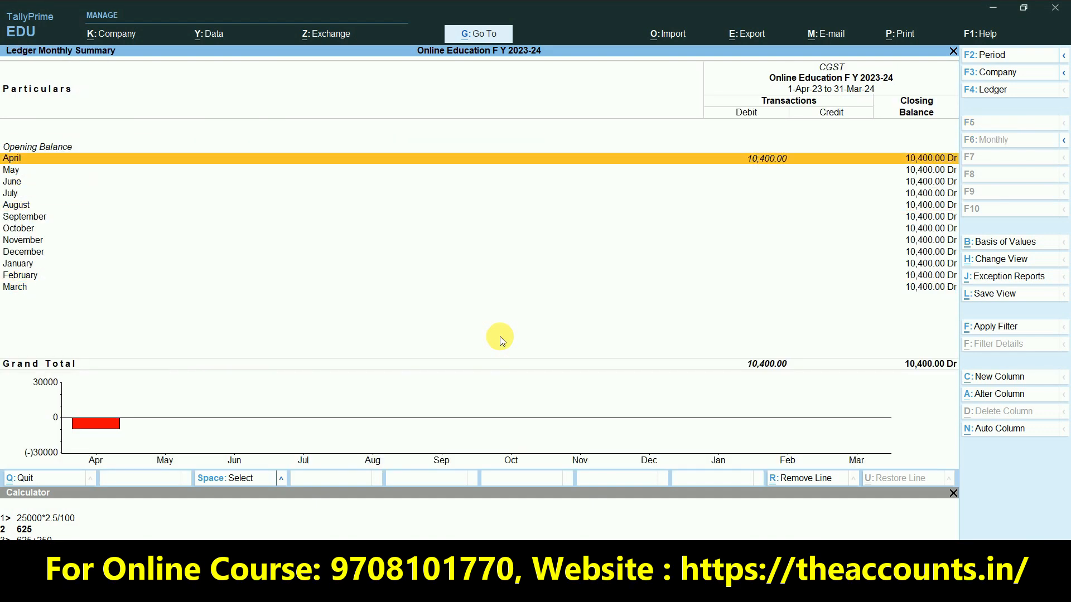
key("Return")
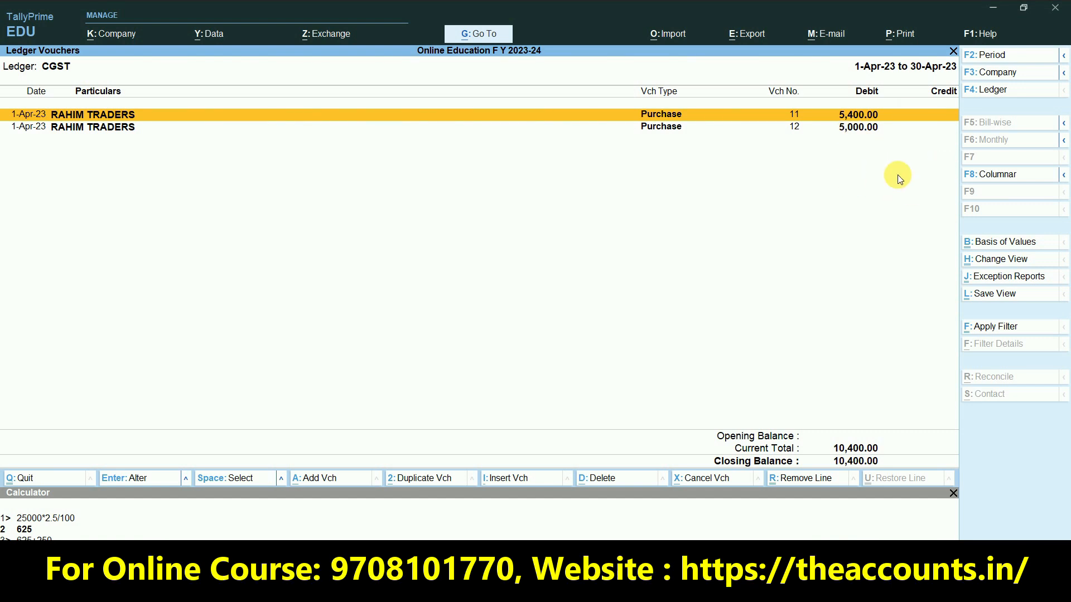
key("Escape")
key("Escape")
key("Escape")
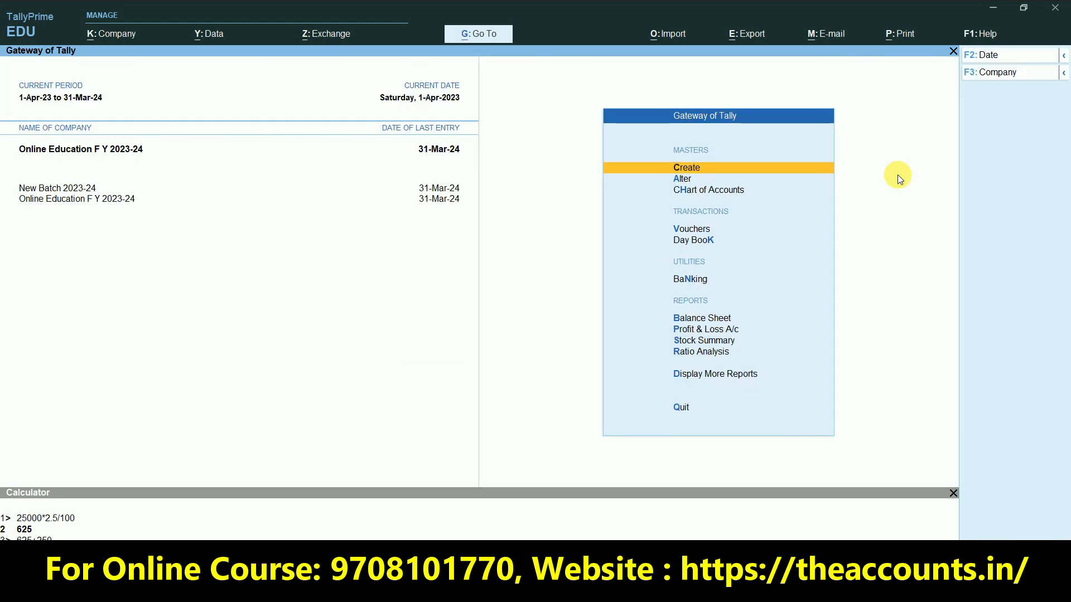
- Go to the Other Reports group within GST Reports
key("d")
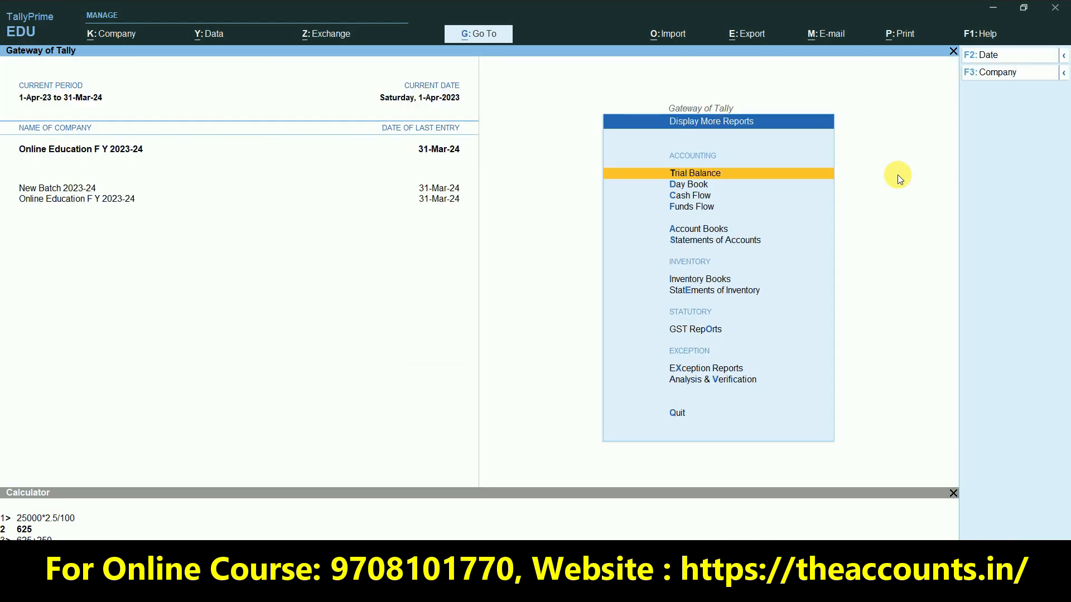
key("Down")
key("Down")
key("Down")
key("Down")
key("Down")
key("Down")
key("Down")
key("Down")
key("Down")
key("Up")
key("Return")
key("Down")
key("Down")
key("Down")
key("Down")
key("Down")
key("Down")
key("Down")
key("Down")
key("Down")
key("Down")
key("Down")
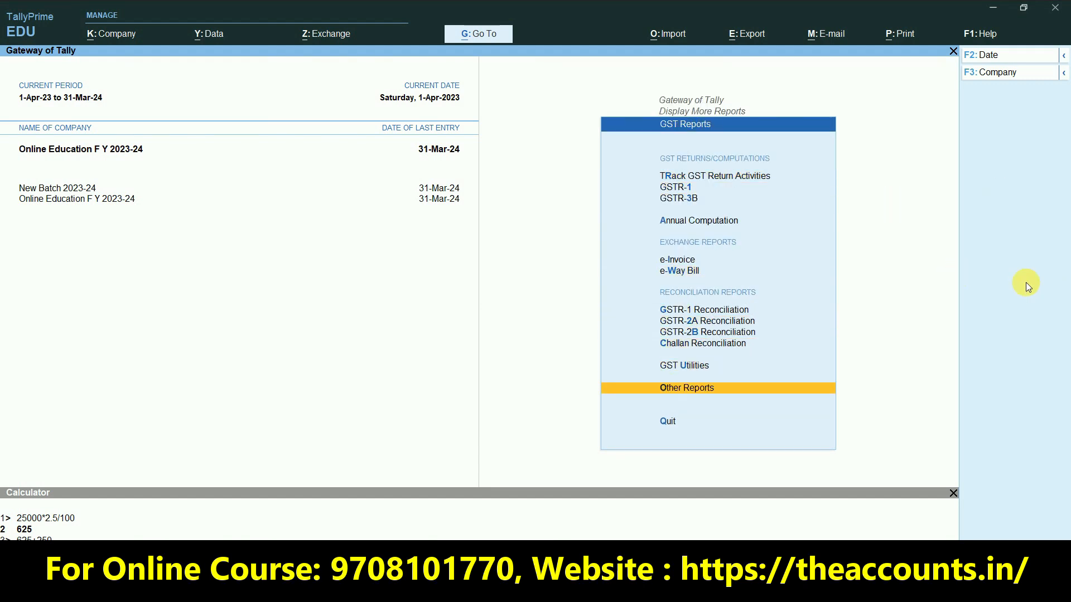
key("Return")
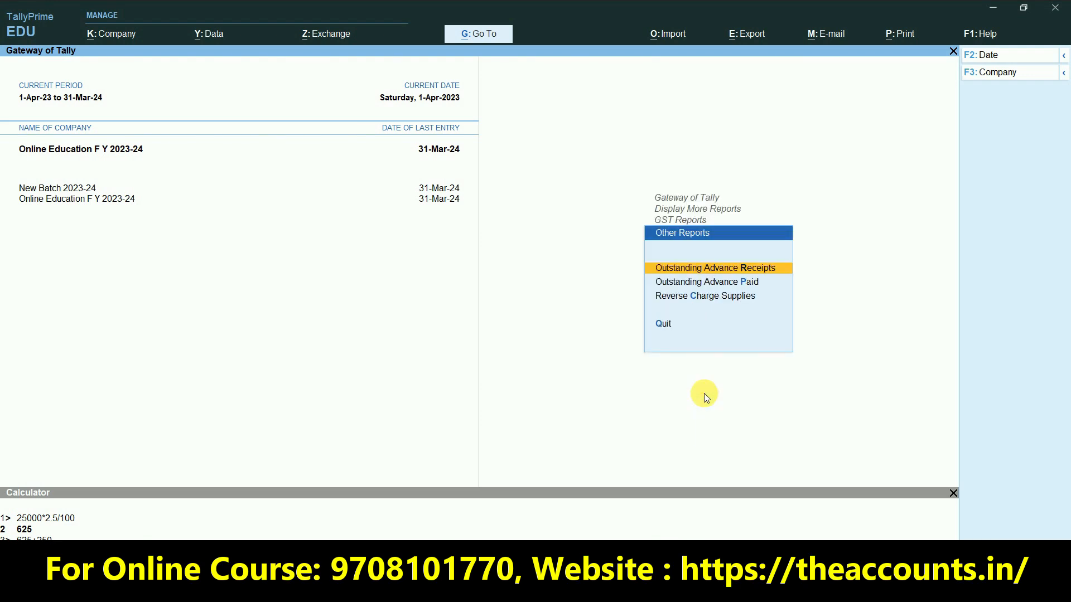
key("ctrl+1")
left_click(733, 310)
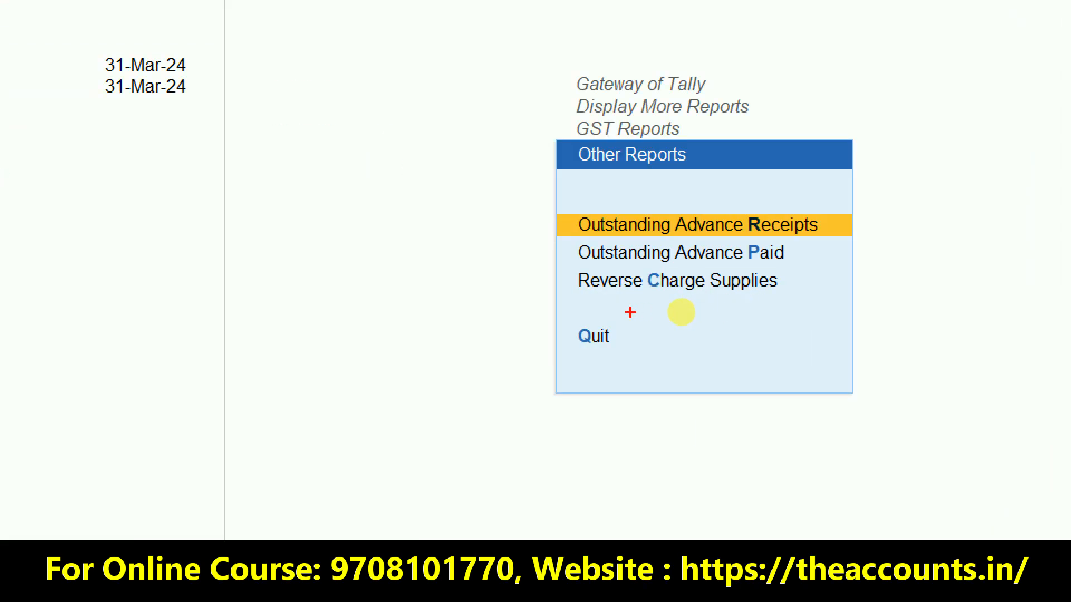
left_click_drag(628, 313, 800, 310)
key("Escape")
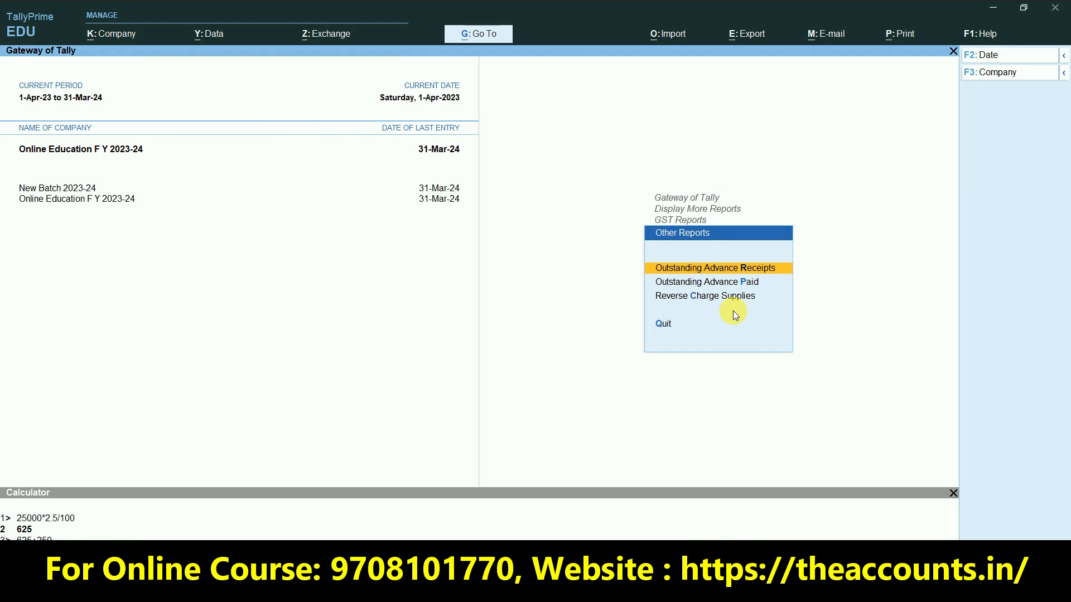
- Open Reverse Charge Supplies for 1-Apr-23 to 31-Mar-24 and examine the liability on purchases from registered and unregistered dealers
left_click(721, 297)
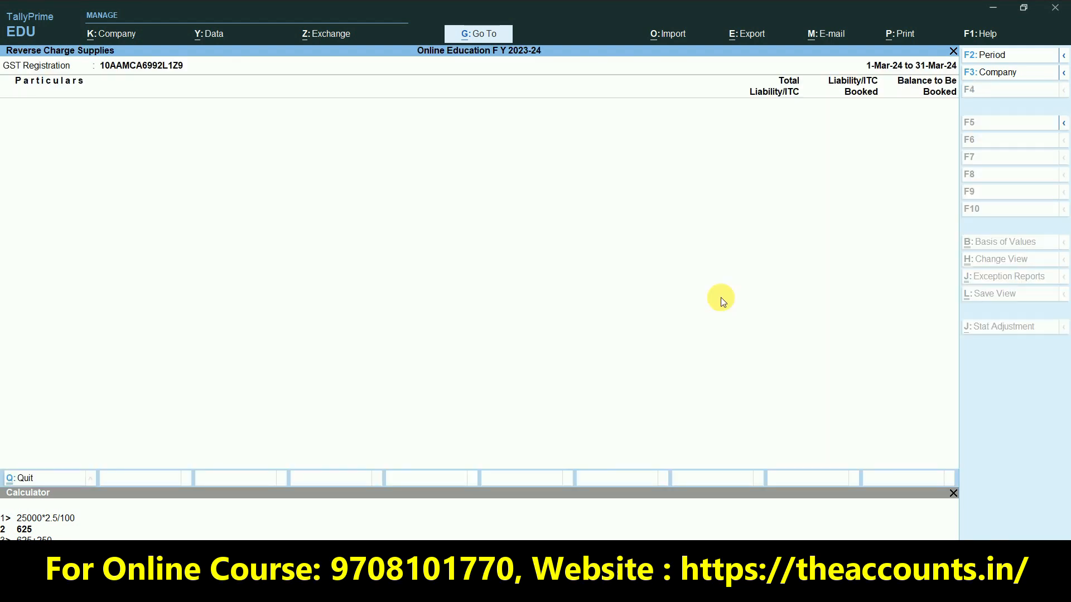
key("F2")
type("1-4-23")
key("Return")
key("Return")
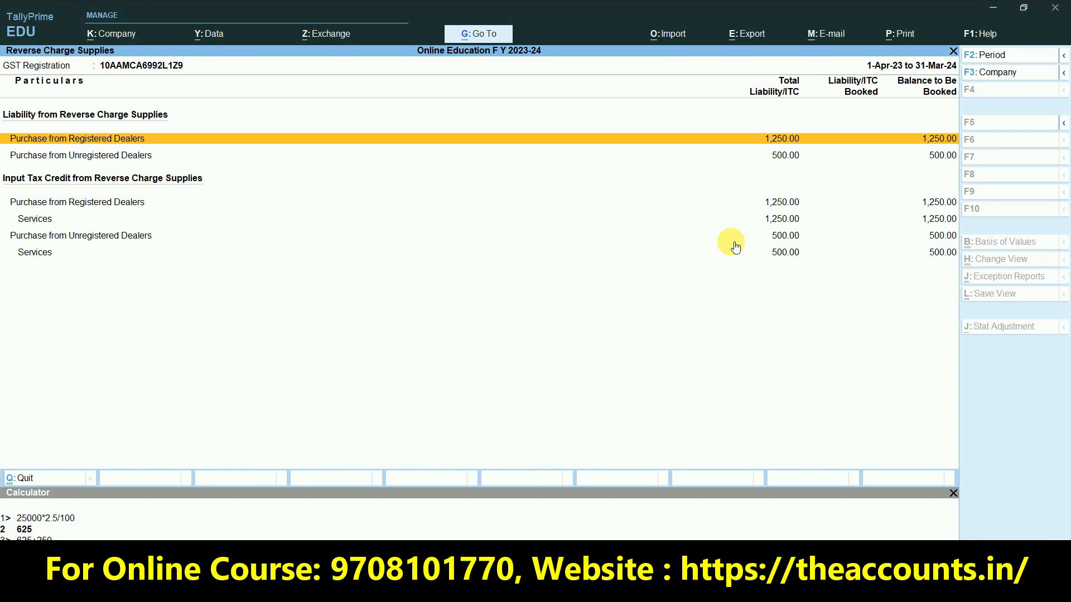
key("ctrl")
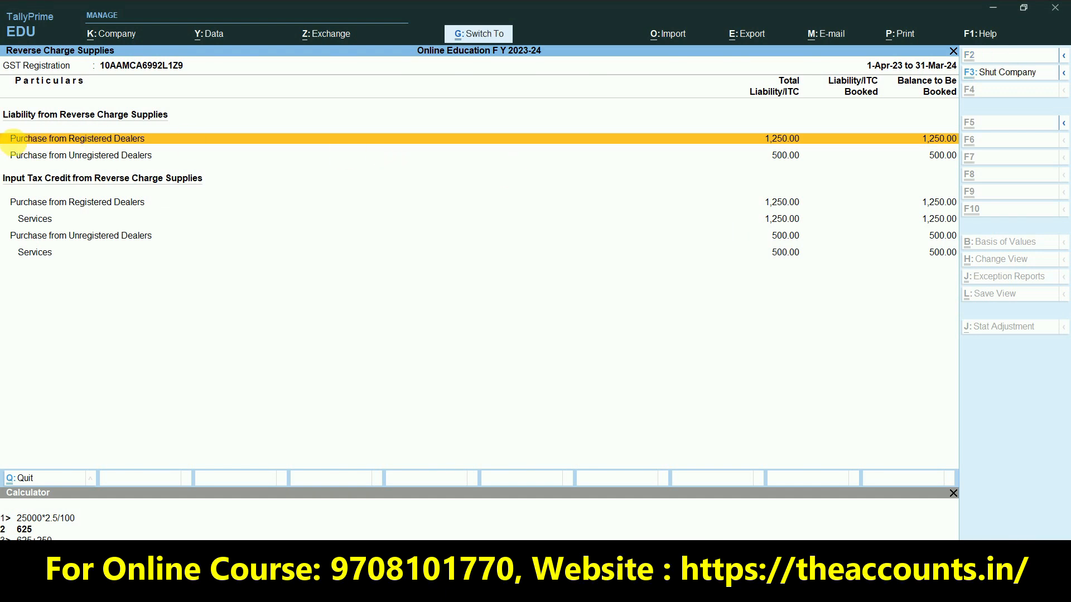
left_click_drag(25, 145, 136, 144)
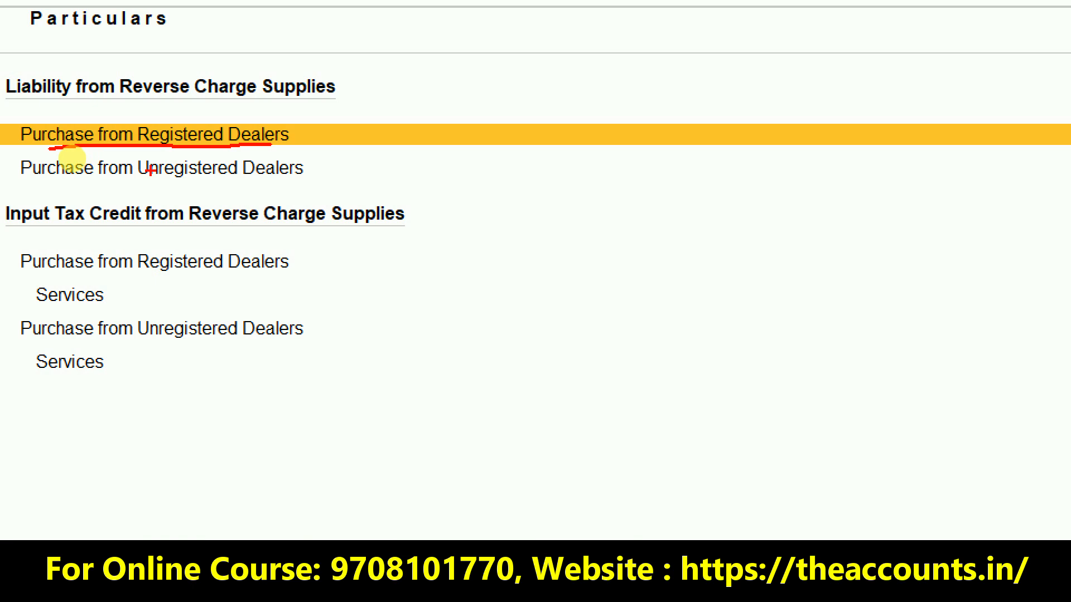
left_click_drag(112, 188, 356, 187)
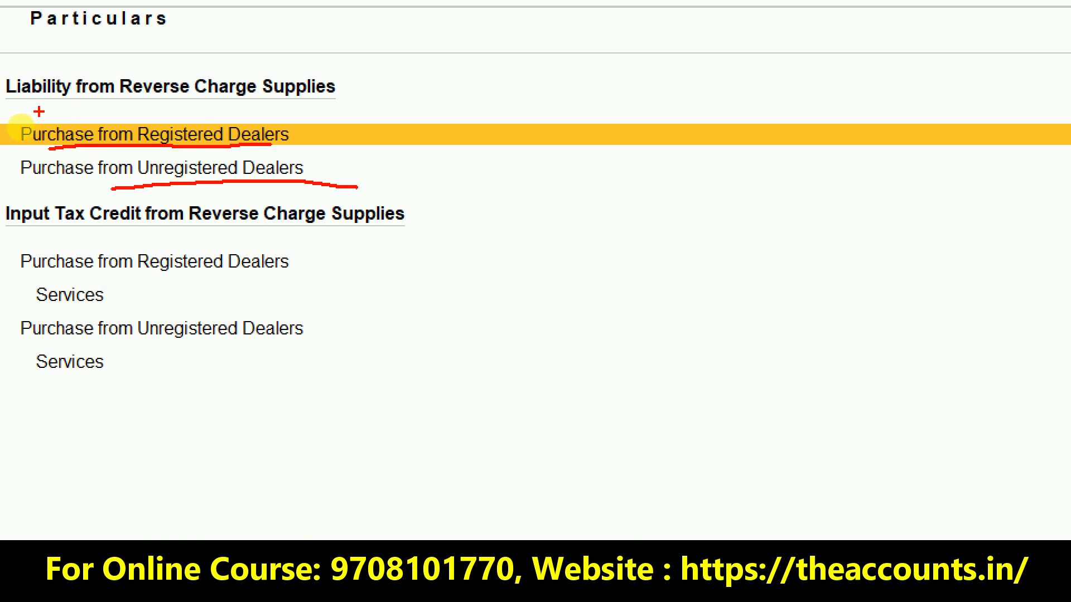
left_click_drag(41, 112, 337, 108)
key("Escape")
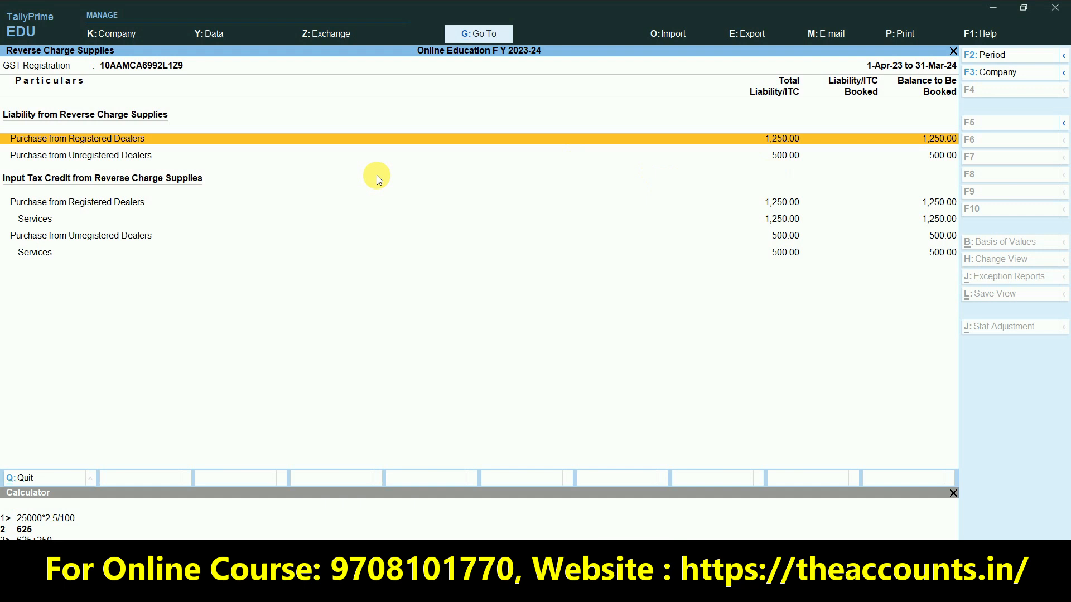
- Open the registered-dealer liability vouchers and start a GST stat adjustment with nature Increase in Tax Liability & Input Tax Credit
key("Return")
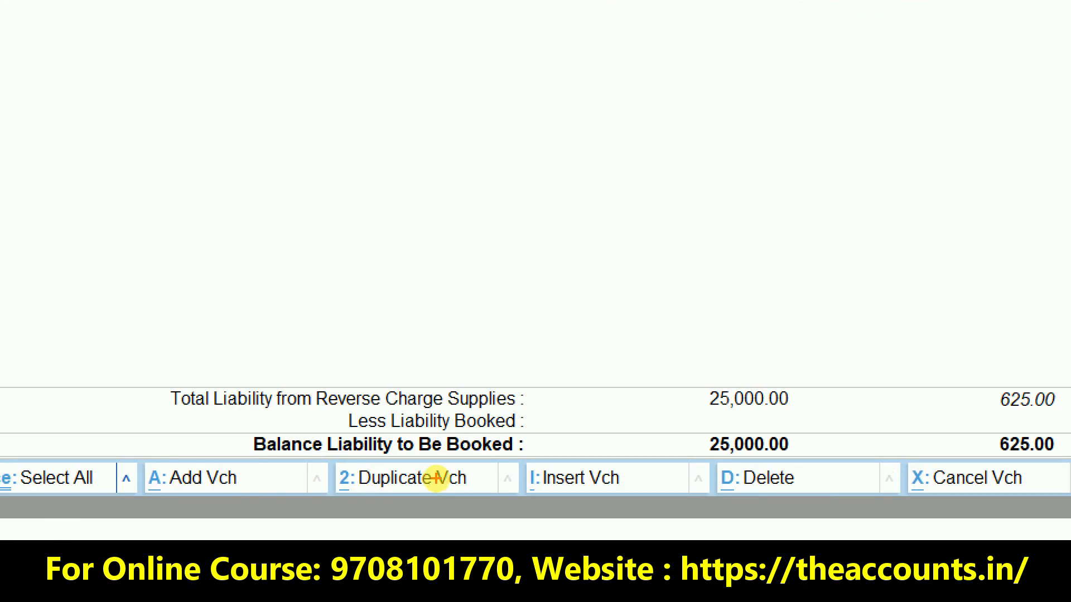
left_click_drag(314, 473, 510, 456)
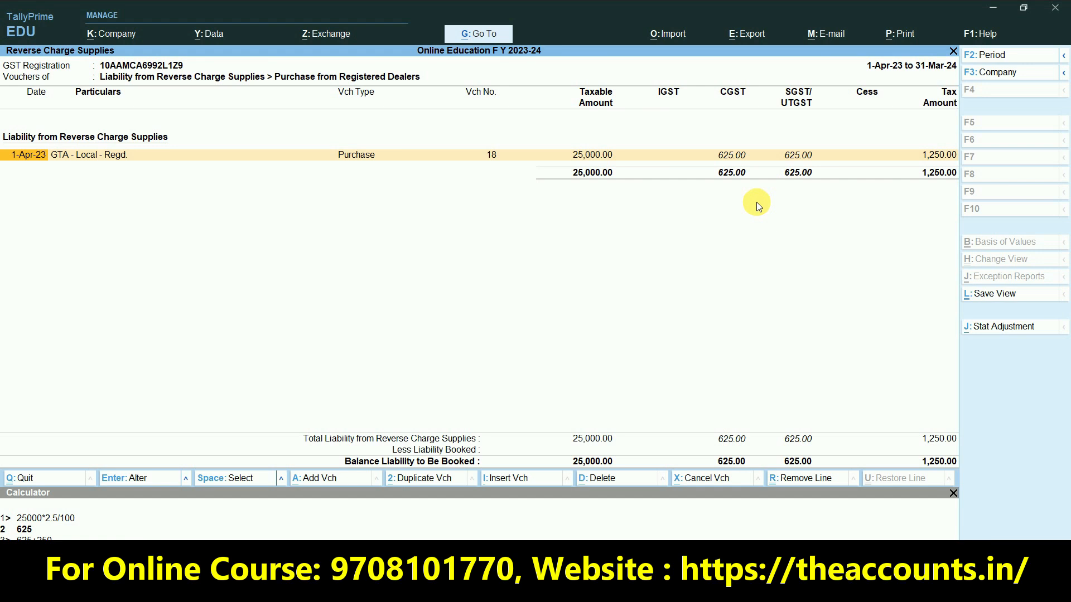
left_click(1017, 328)
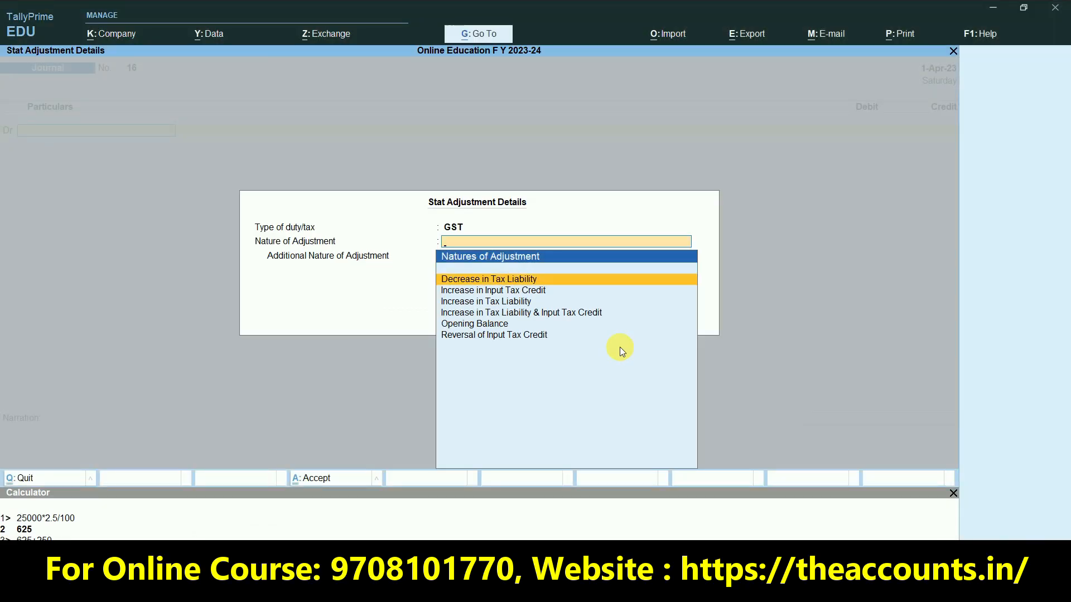
key("Down")
key("Down")
key("Down")
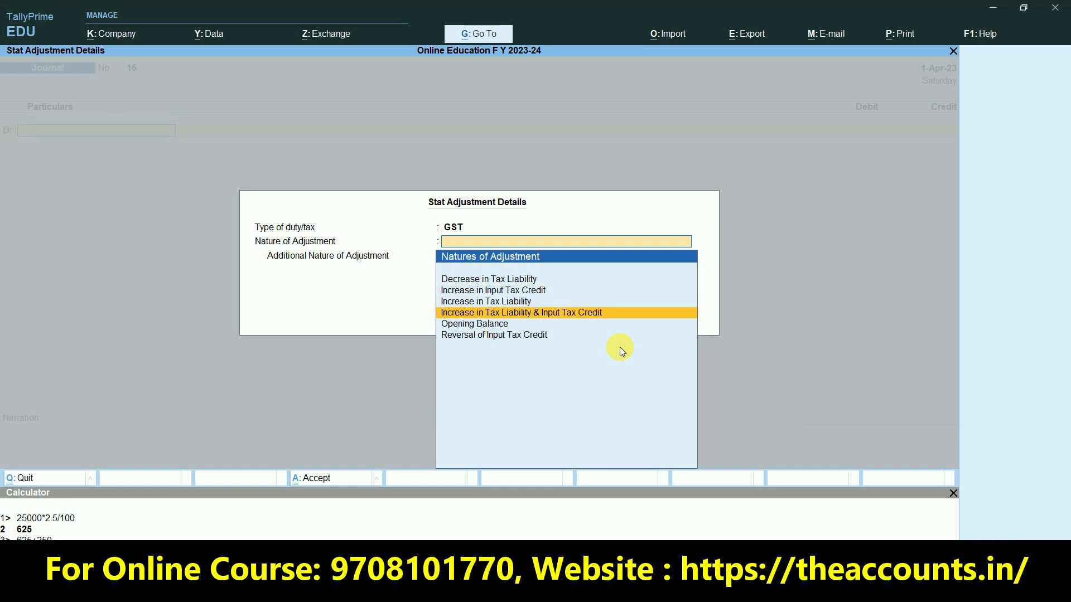
key("Return")
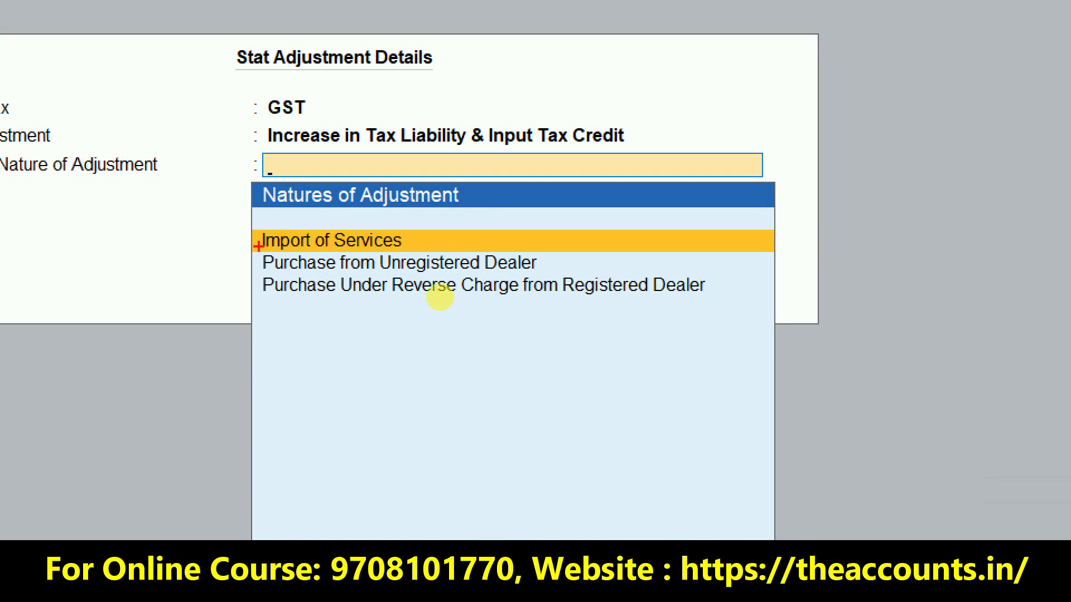
- Set the additional nature of adjustment to Purchase Under Reverse Charge from Registered Dealer
left_click_drag(328, 275, 459, 273)
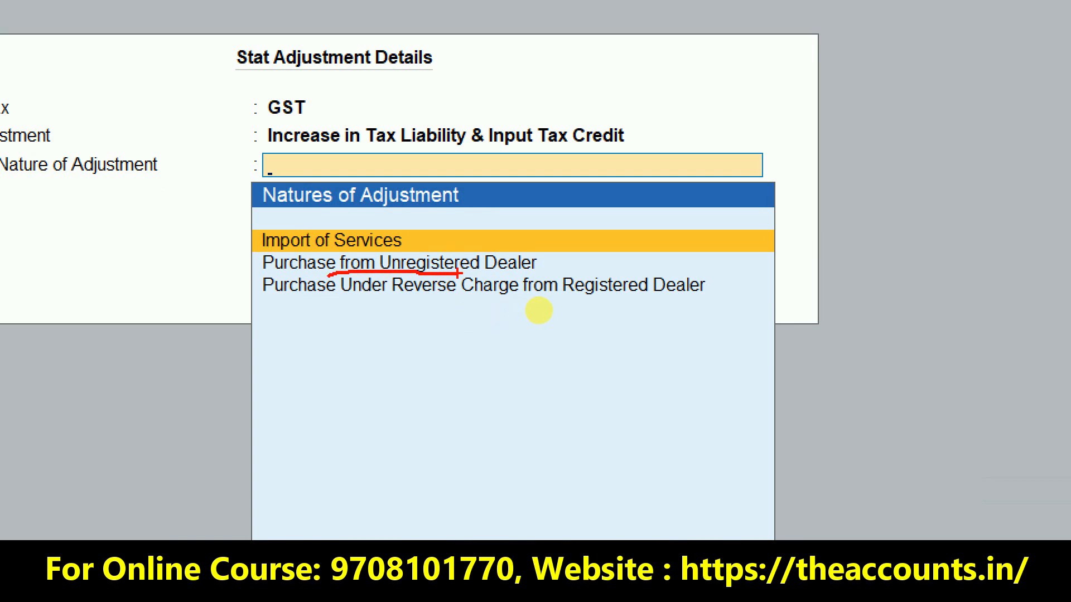
left_click_drag(569, 315, 729, 316)
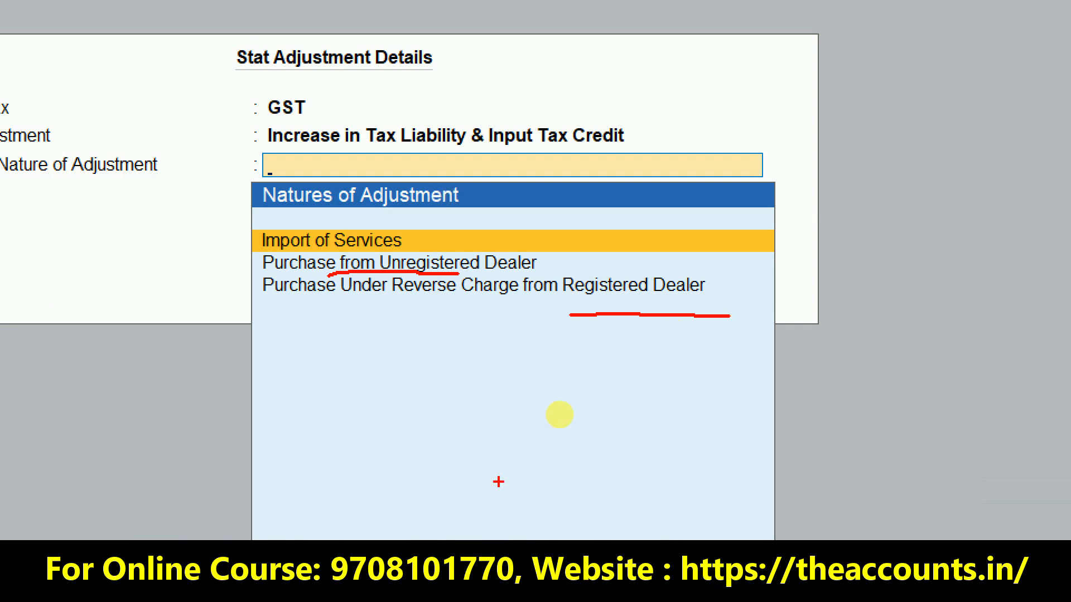
mouse_move(551, 308)
left_mouse_down()
mouse_move(745, 263)
mouse_move(595, 255)
mouse_move(534, 316)
left_mouse_up()
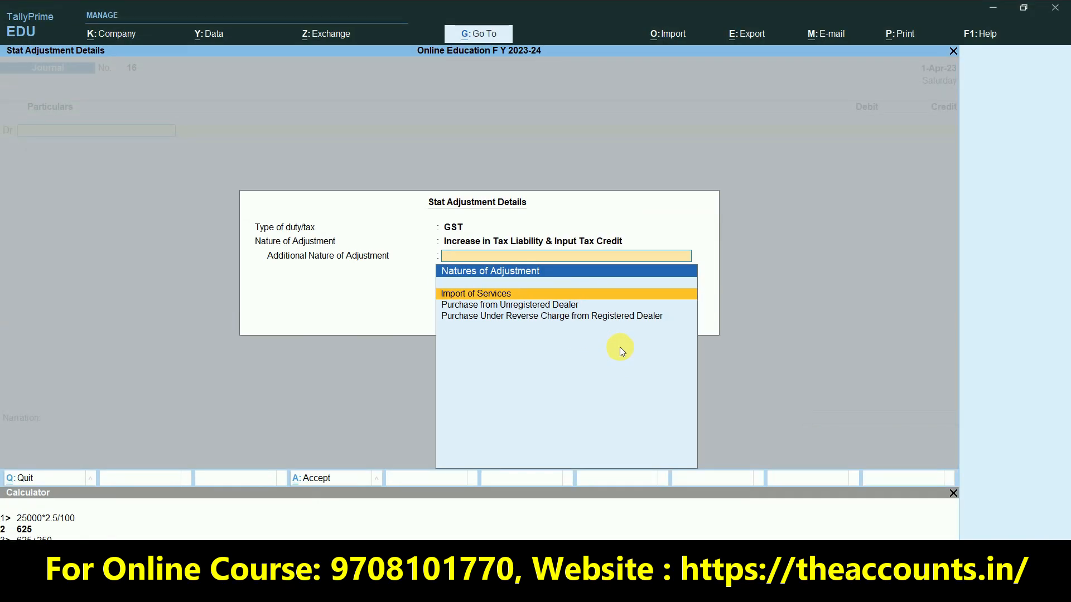
key("Down")
key("Down")
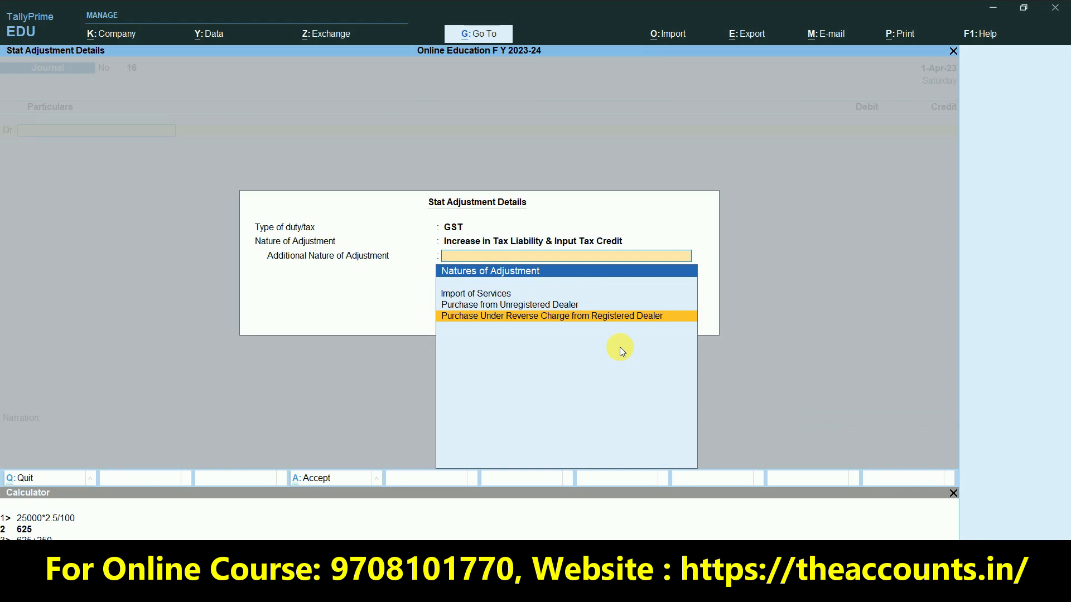
key("Return")
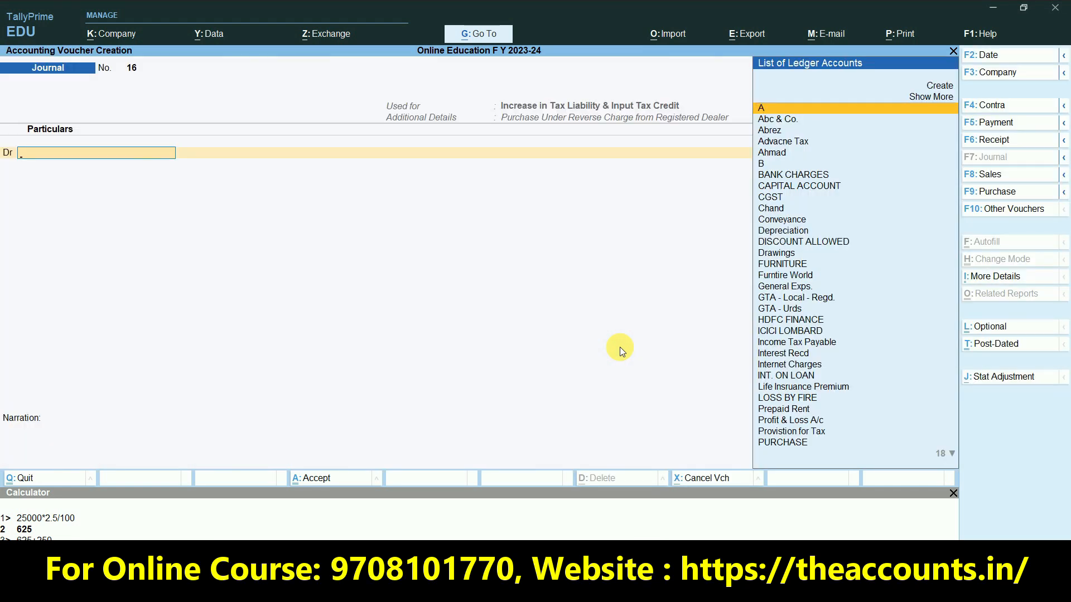
- Debit SGST 625 in the journal voucher, with a 2.5% rate on a taxable value of 25000
type("Sgst")
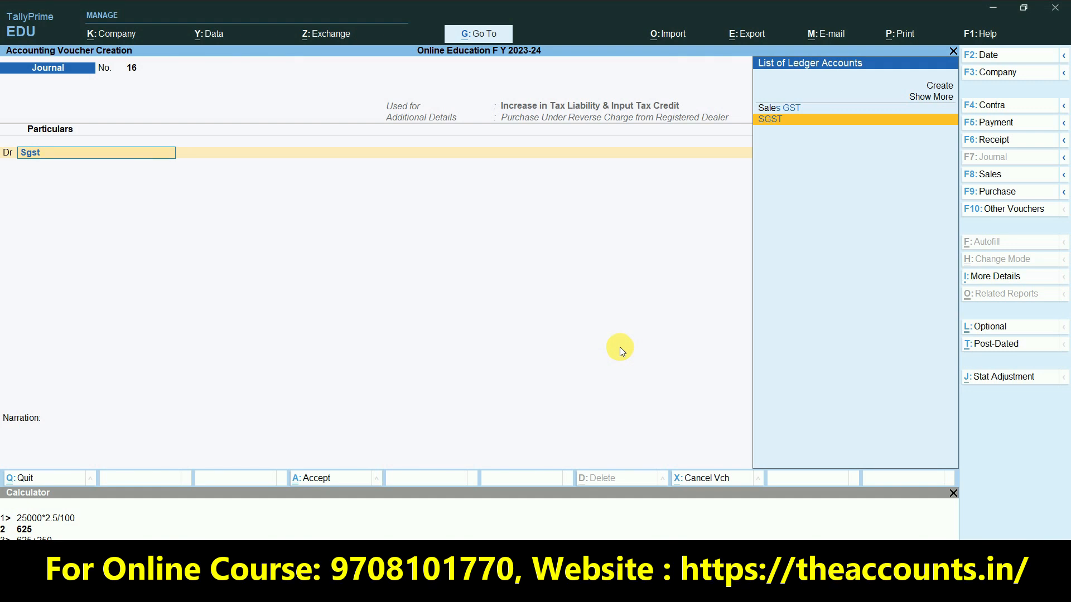
key("Return")
type("2.5")
key("Return")
type("25000")
key("Return")
type("625")
key("Return")
- Make the second journal line a debit of 625 to CGST
type("d")
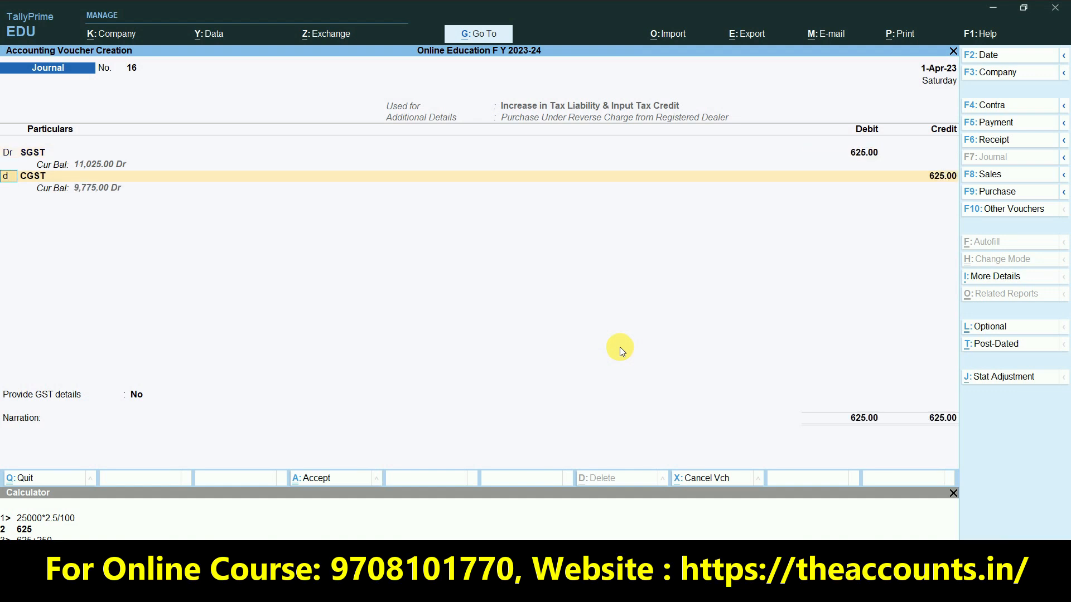
key("Return")
type("Cgs")
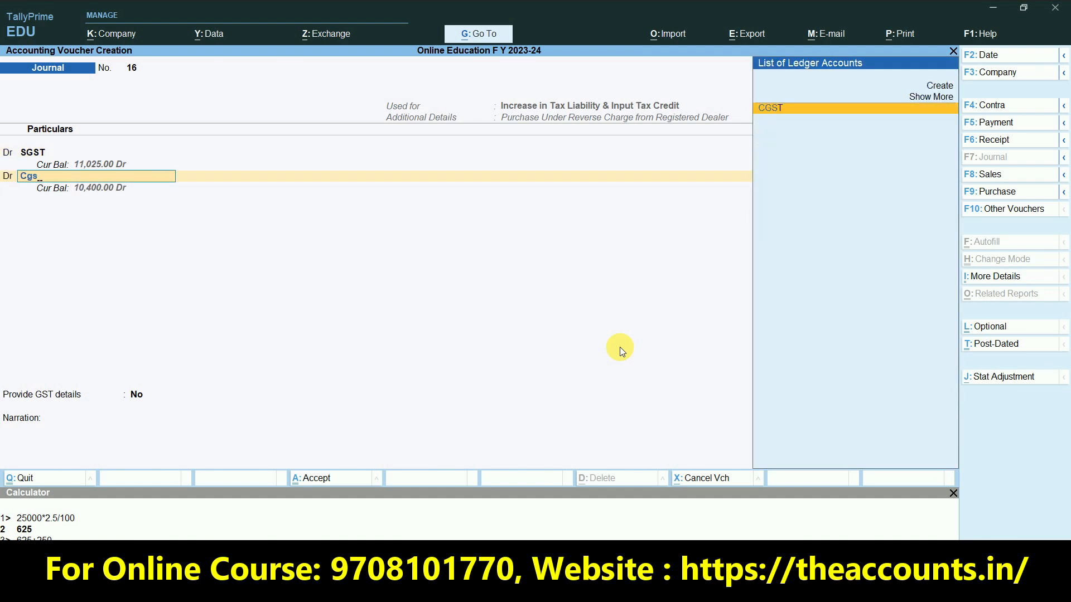
key("Return")
key("Return")
key("Return")
type("625")
key("Return")
- Credit SGST and CGST with 625 each in the journal voucher
key("Return")
type("Sgs")
key("Return")
key("Return")
key("Return")
type("625")
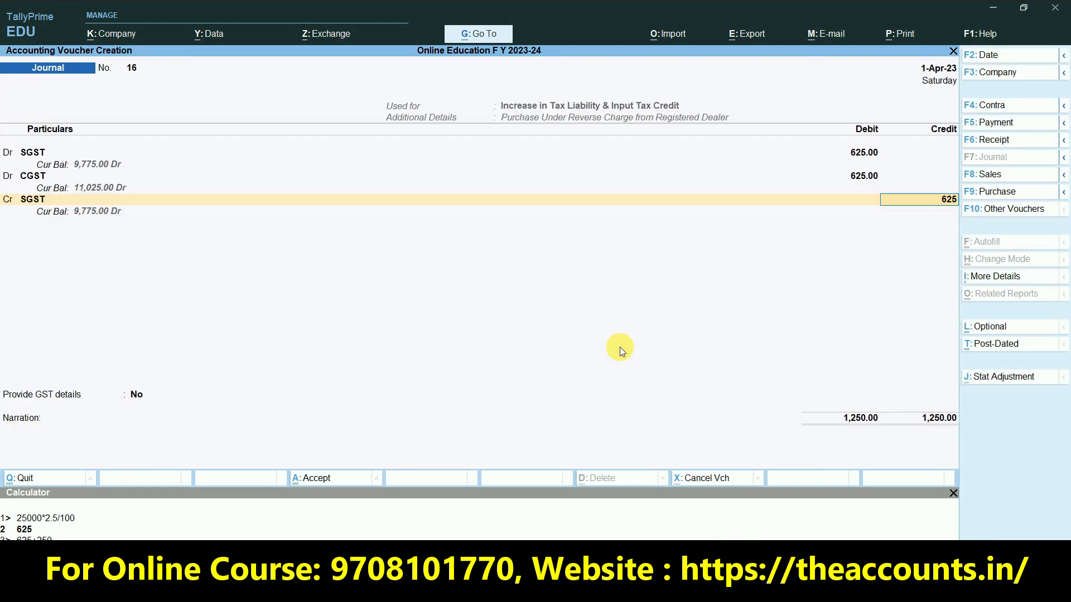
key("Return")
key("Return")
key("Return")
key("Return")
key("Return")
key("Return")
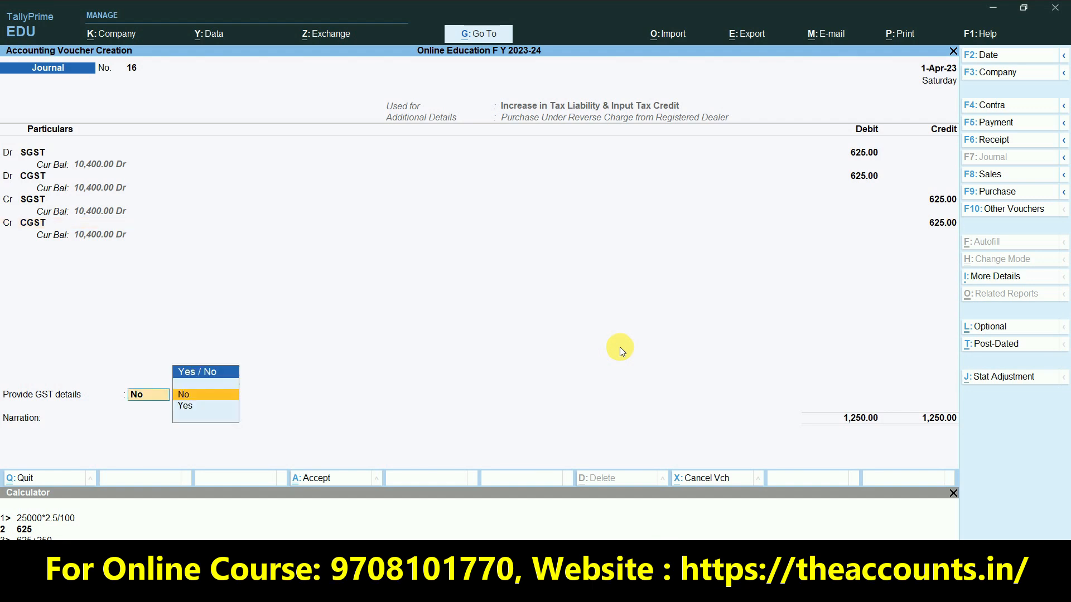
- Provide GST details with GTA - Local - Regd. as the party and save the journal voucher without a narration
key("Down")
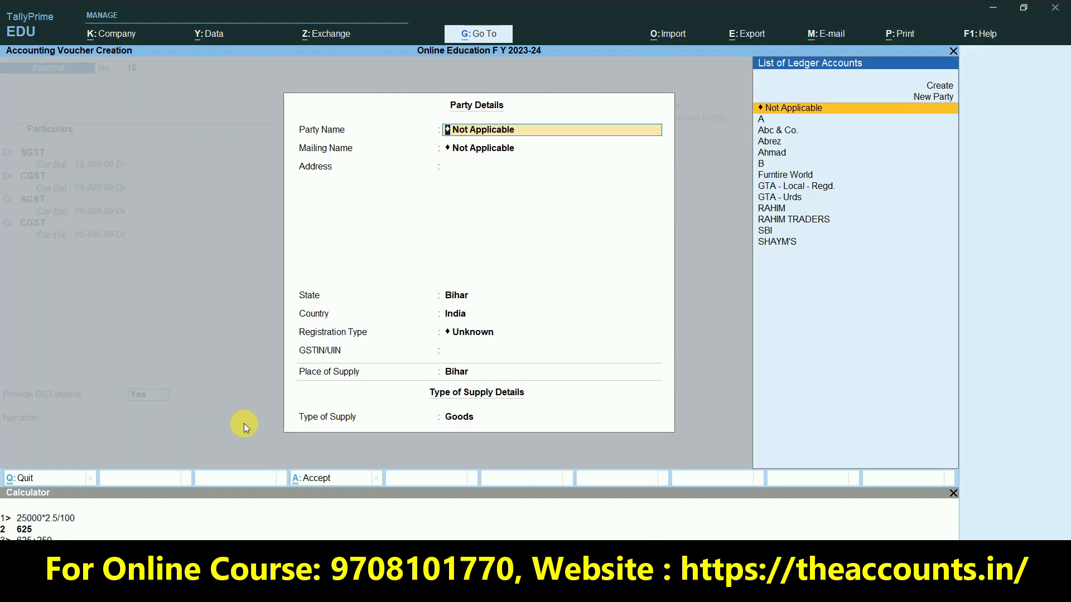
type("Gta")
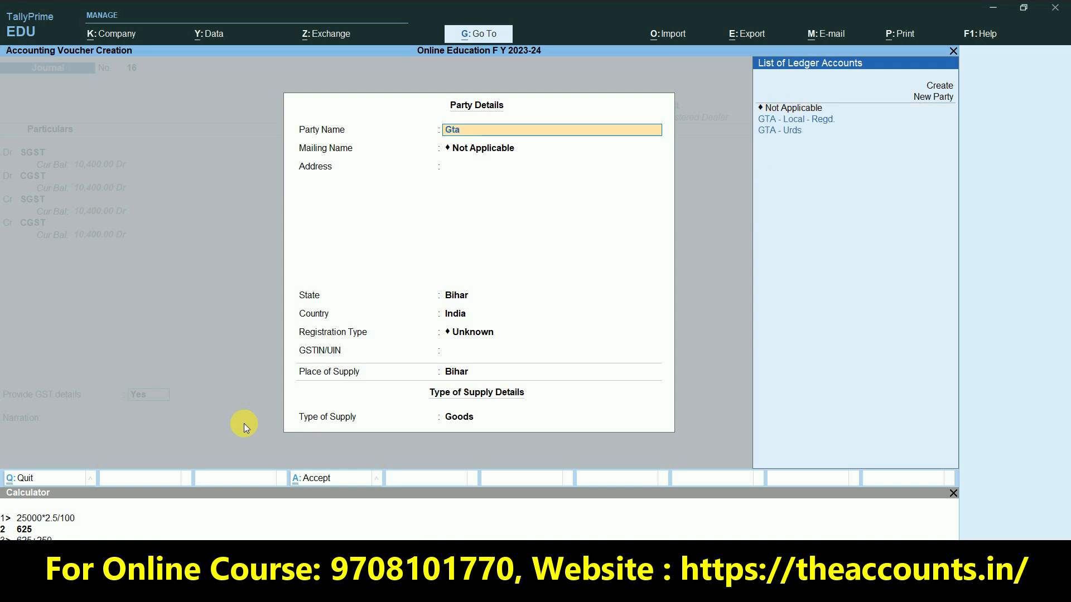
key("Down")
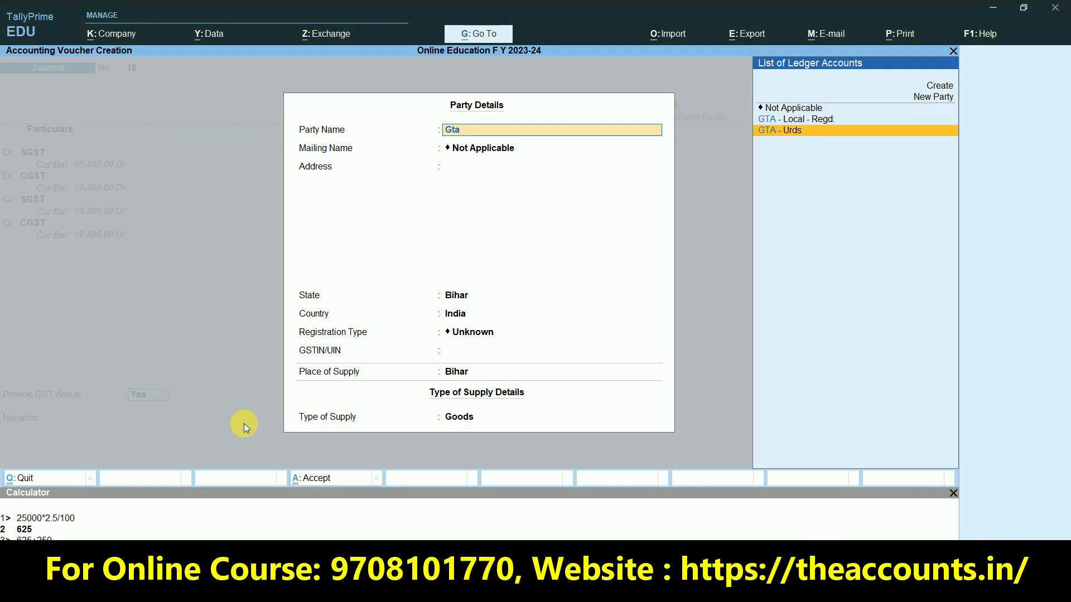
key("Return")
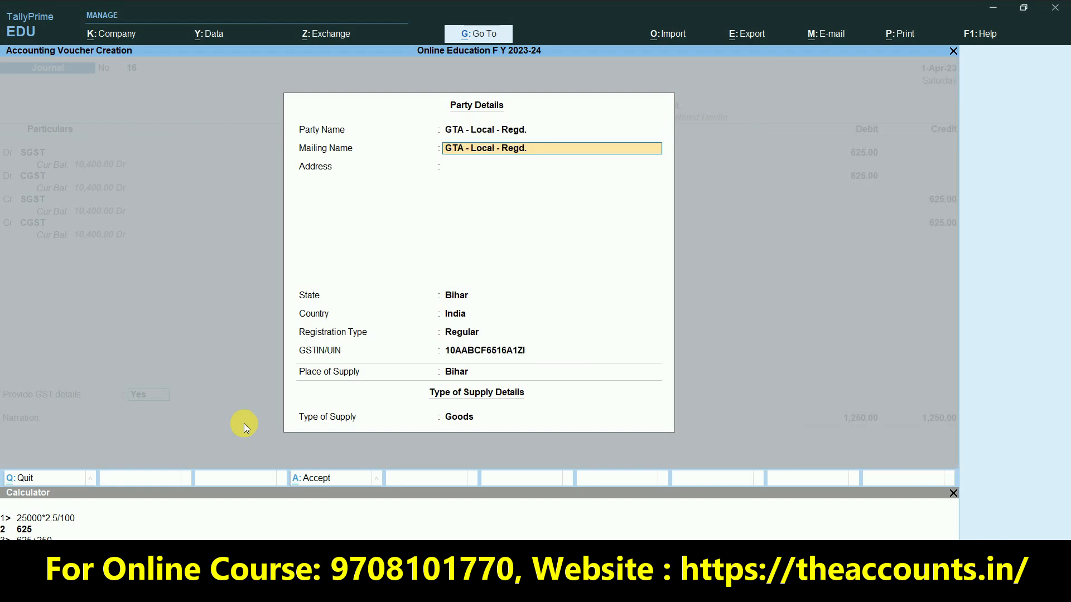
key("Return")
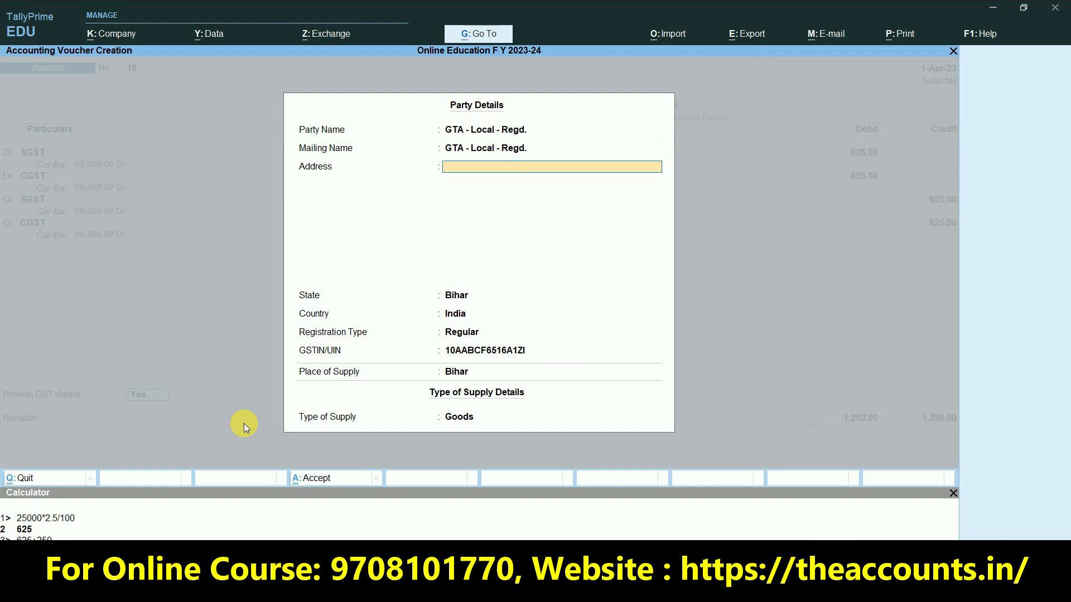
key("ctrl+a")
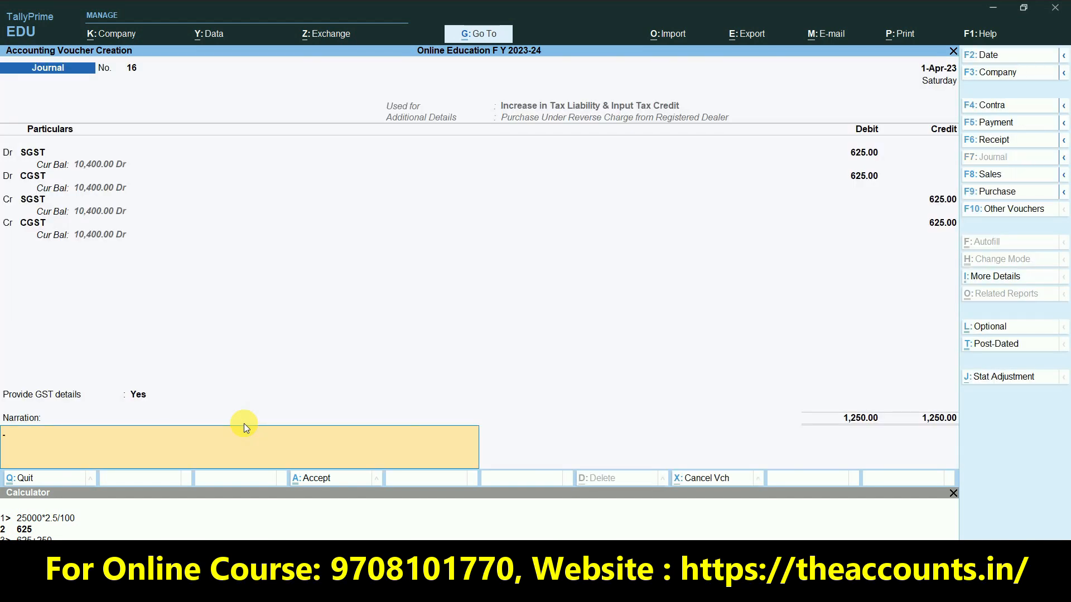
key("Return")
key("Return")
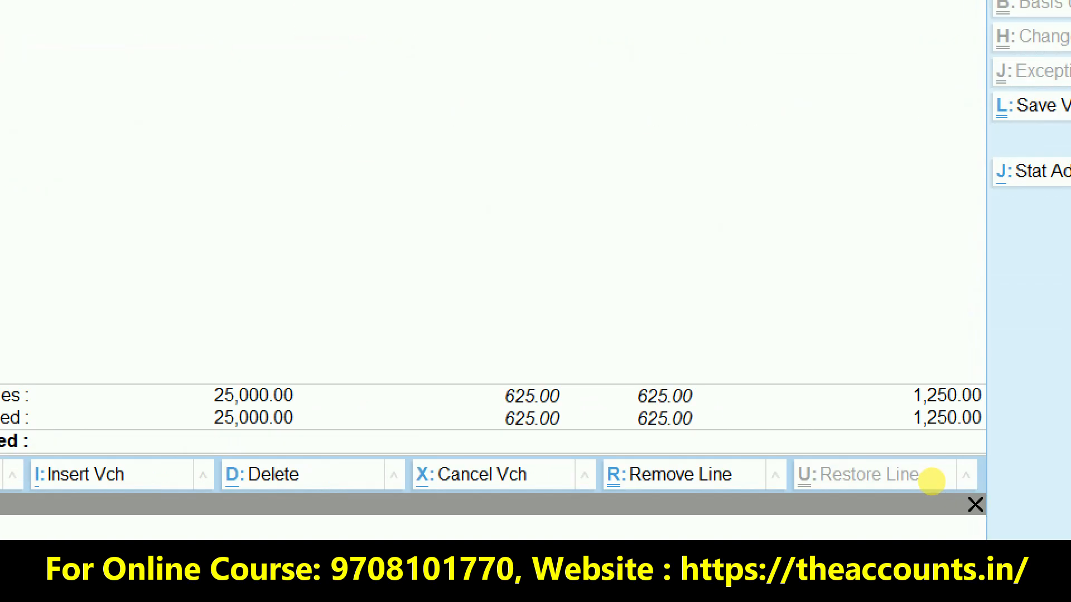
- Leave the reverse charge report and open the voucher listing of the SGST ledger
key("Escape")
key("Escape")
key("Escape")
key("Escape")
key("Escape")
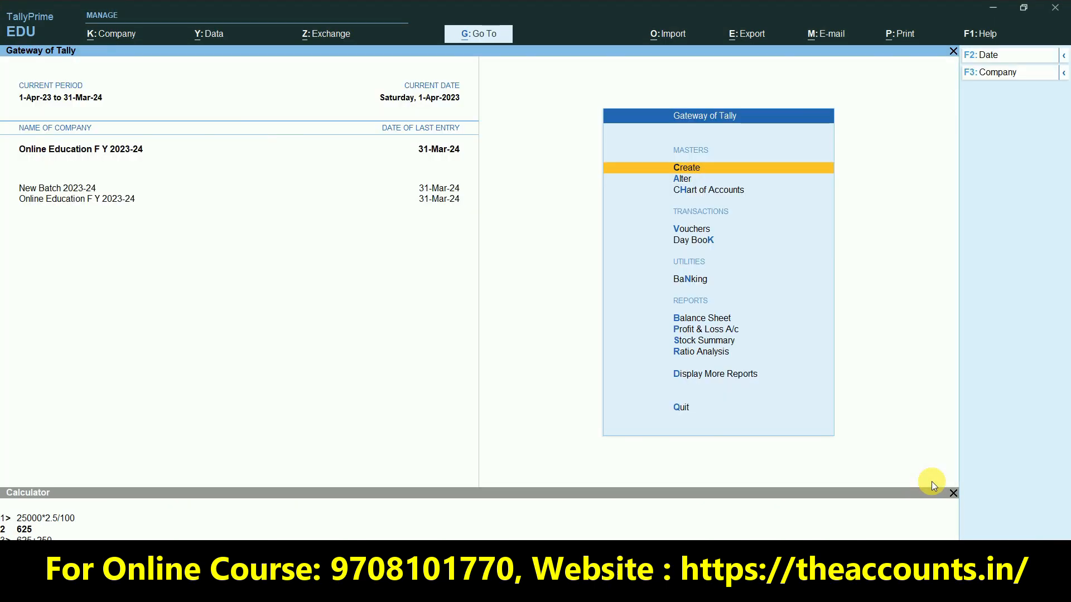
type("dalSgst")
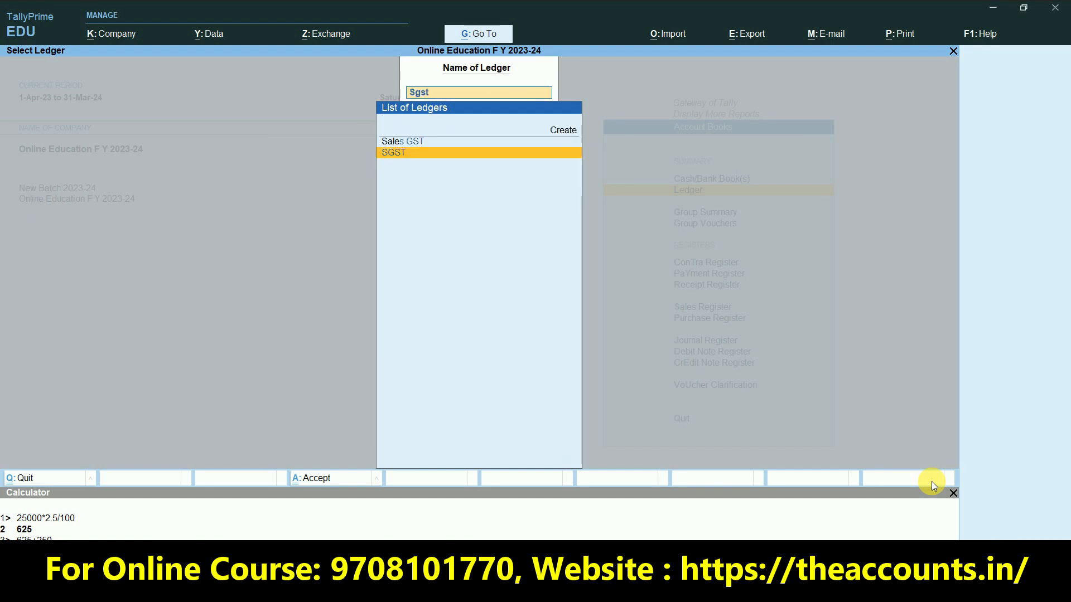
key("Return")
key("Down")
key("Down")
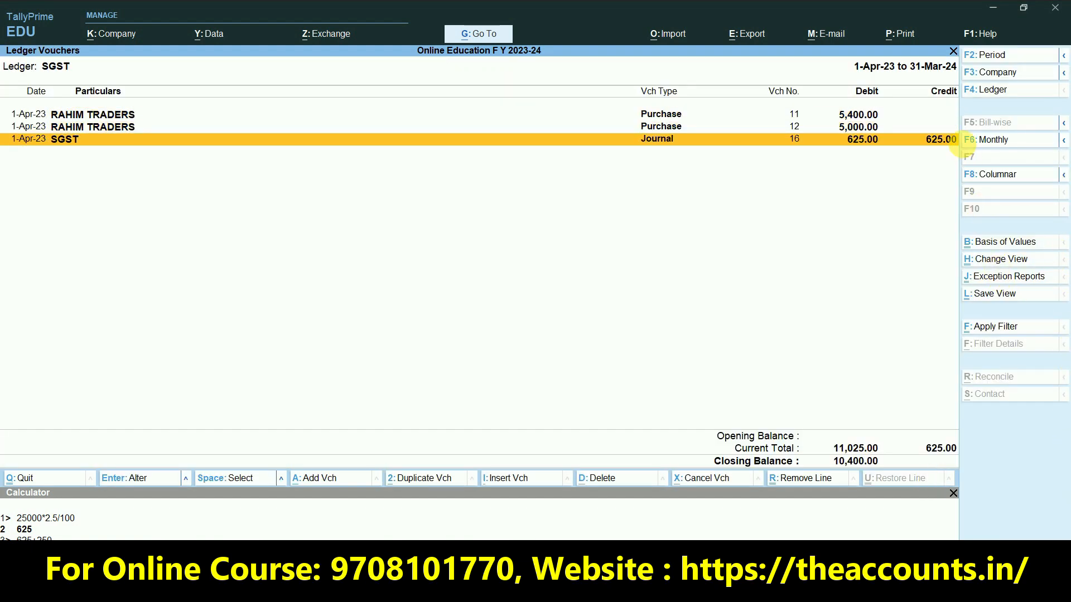
- Examine the debit and credit of the journal entry in the SGST ledger and return to the Gateway of Tally
key("ctrl")
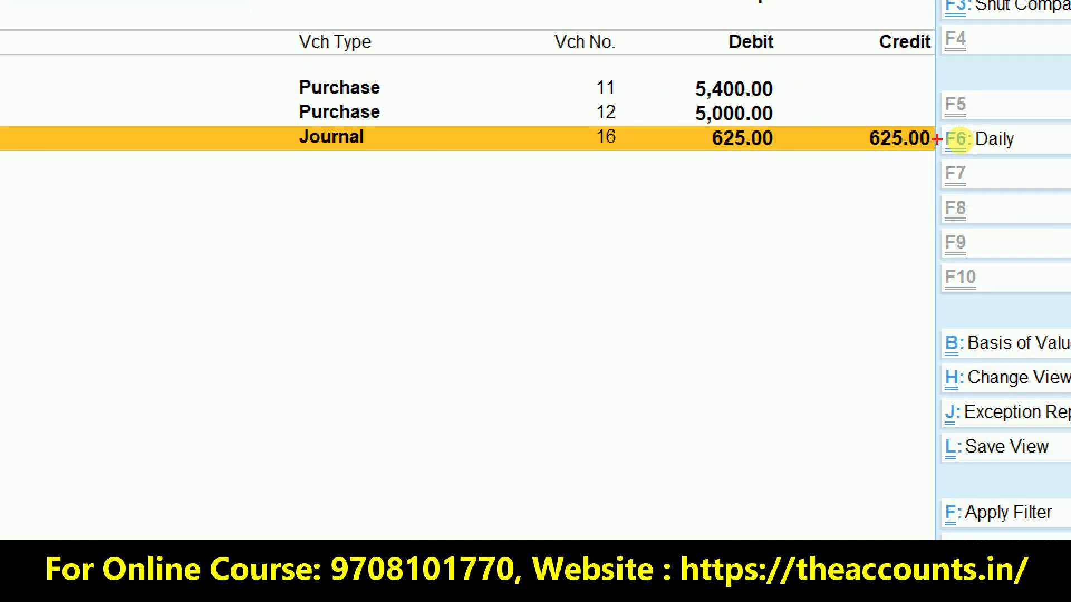
left_click_drag(674, 122, 939, 183)
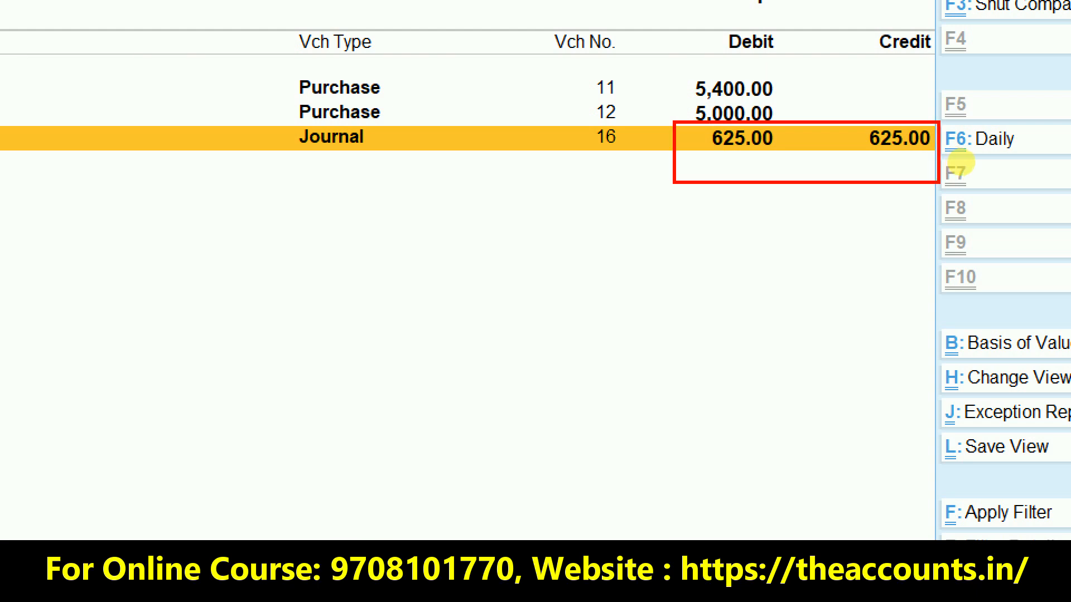
key("Escape")
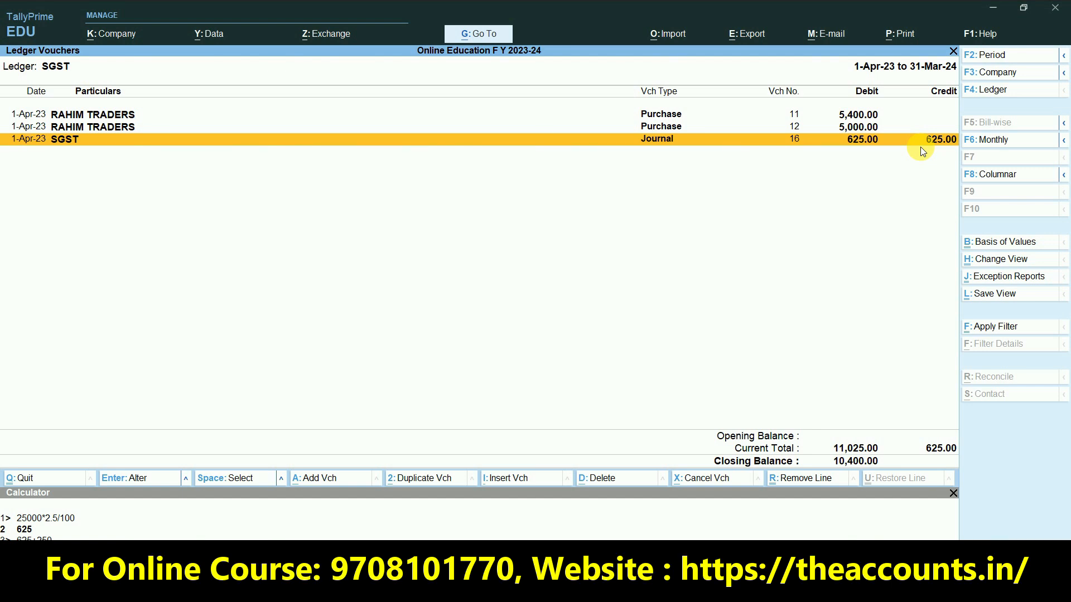
key("Escape")
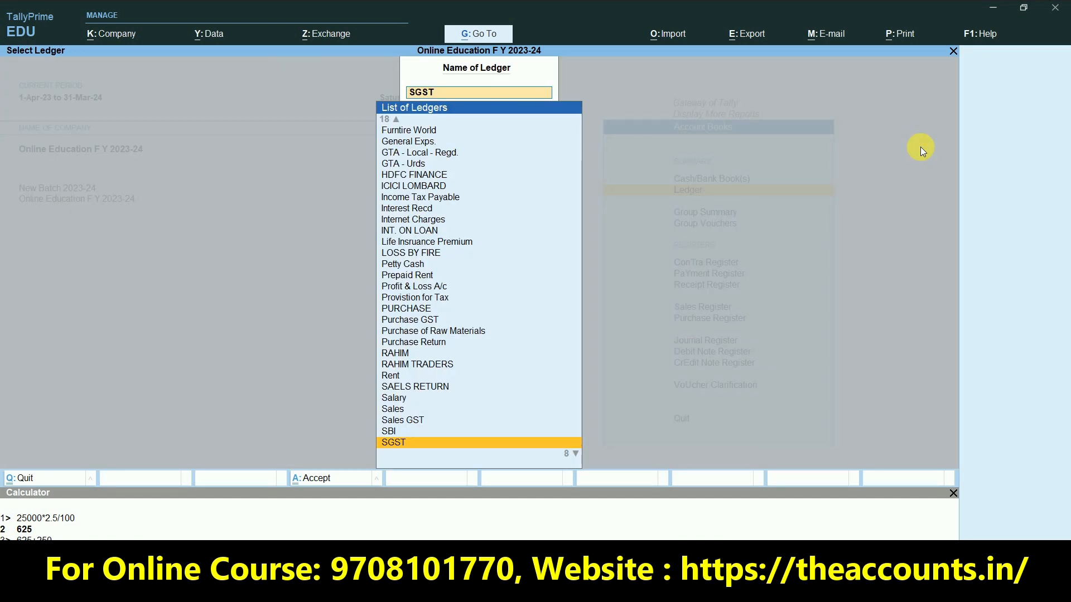
key("Escape")
key("Escape")
key("Escape")
key("Escape")
key("Escape")
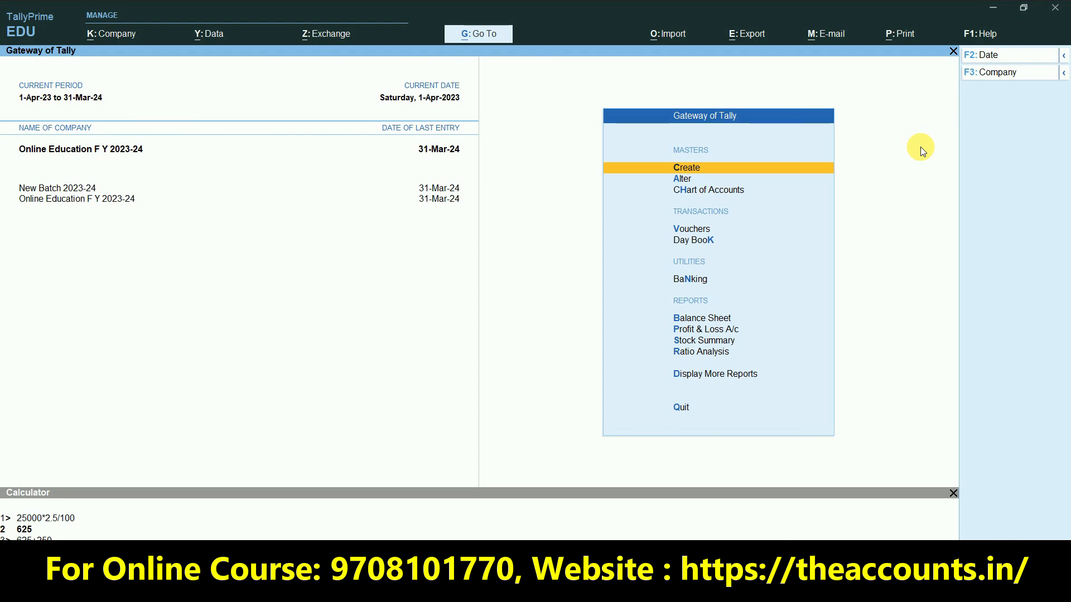
- Open Reverse Charge Supplies for 1-Apr-23 to 31-Mar-24 and drill down to the liability vouchers for purchases from unregistered dealers
key("d")
key("g")
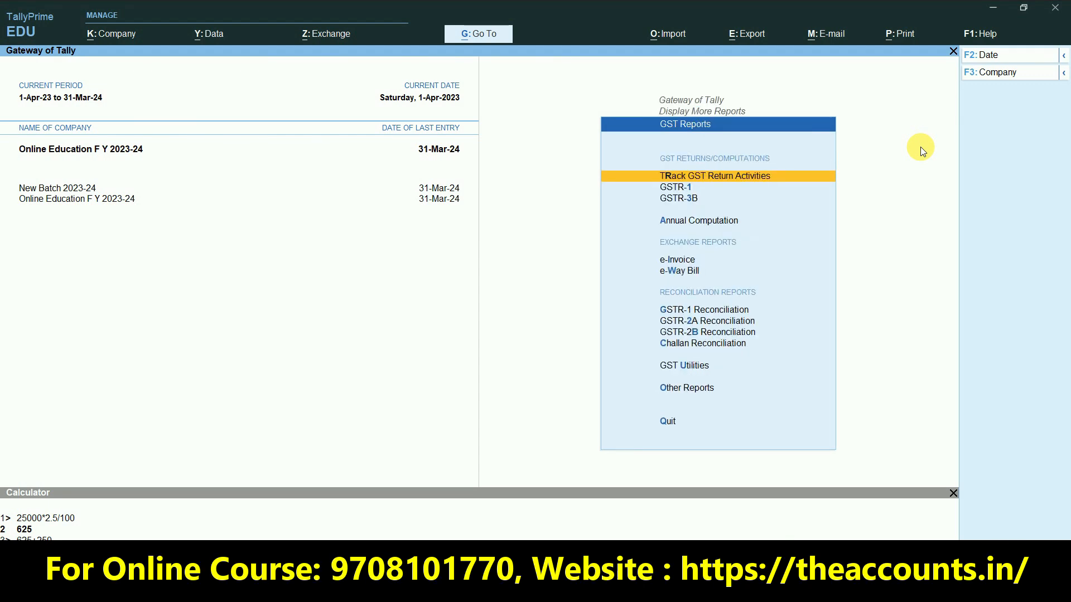
key("o")
key("c")
key("F2")
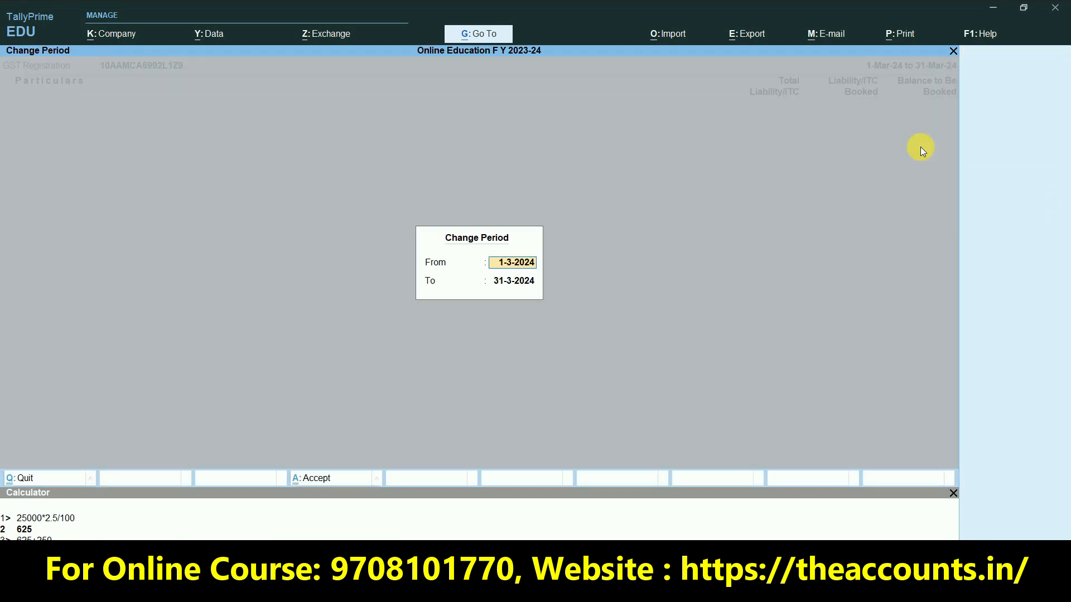
key("BackSpace")
key("Return")
key("Return")
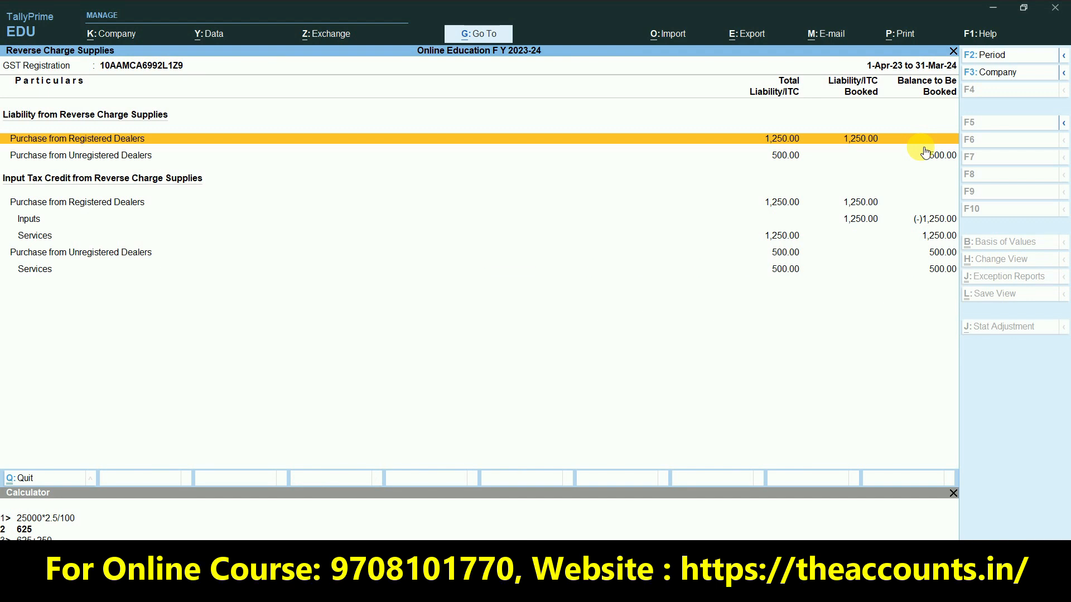
left_click(924, 152)
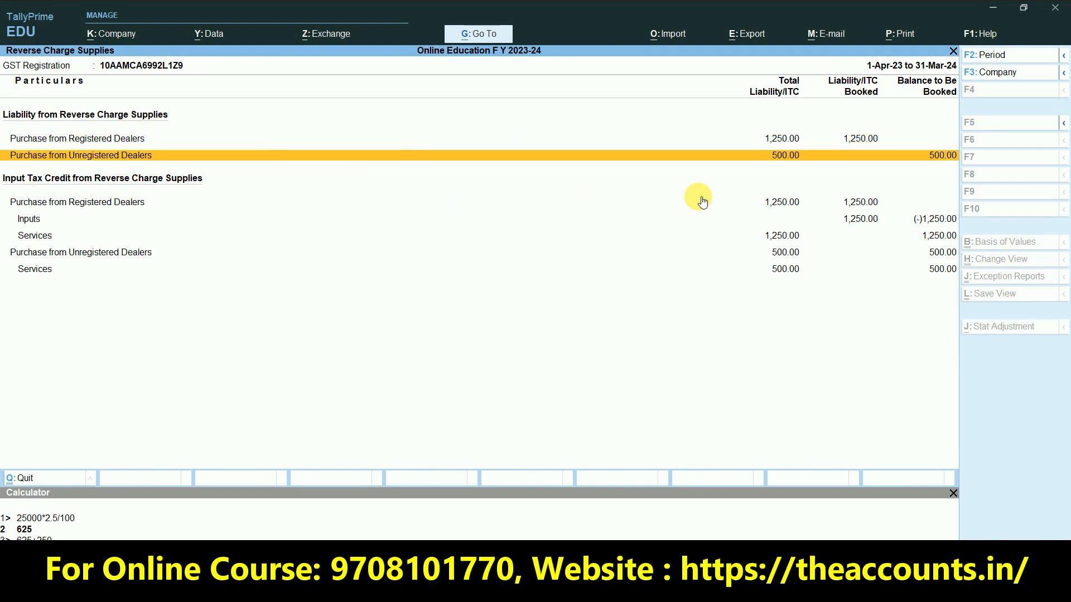
left_click(786, 157)
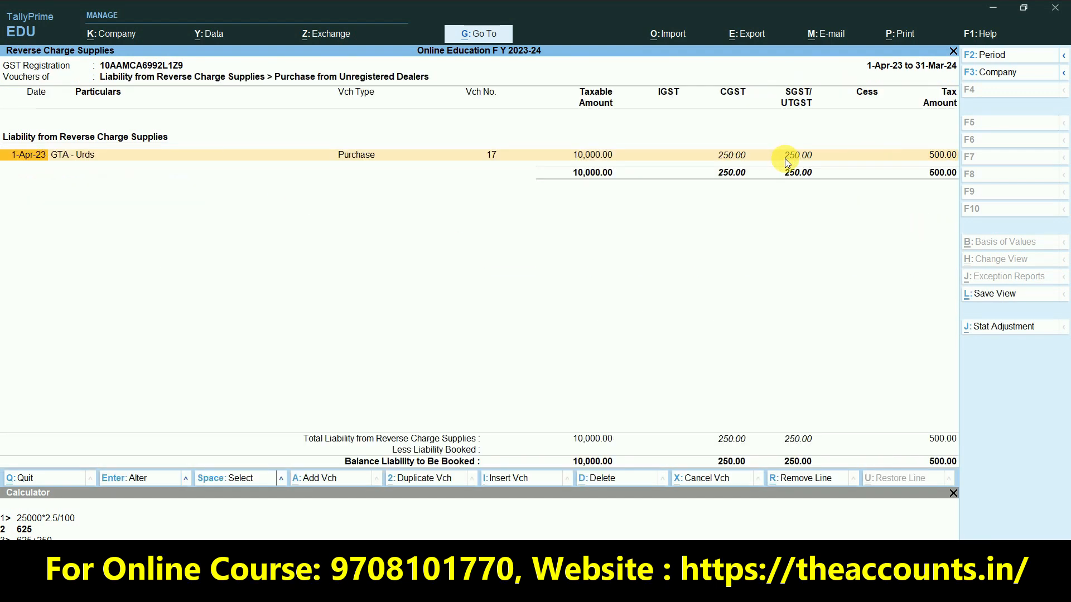
- Create a GST stat adjustment journal for Increase in Tax Liability & Input Tax Credit on Purchase from Unregistered Dealer
left_click(1008, 333)
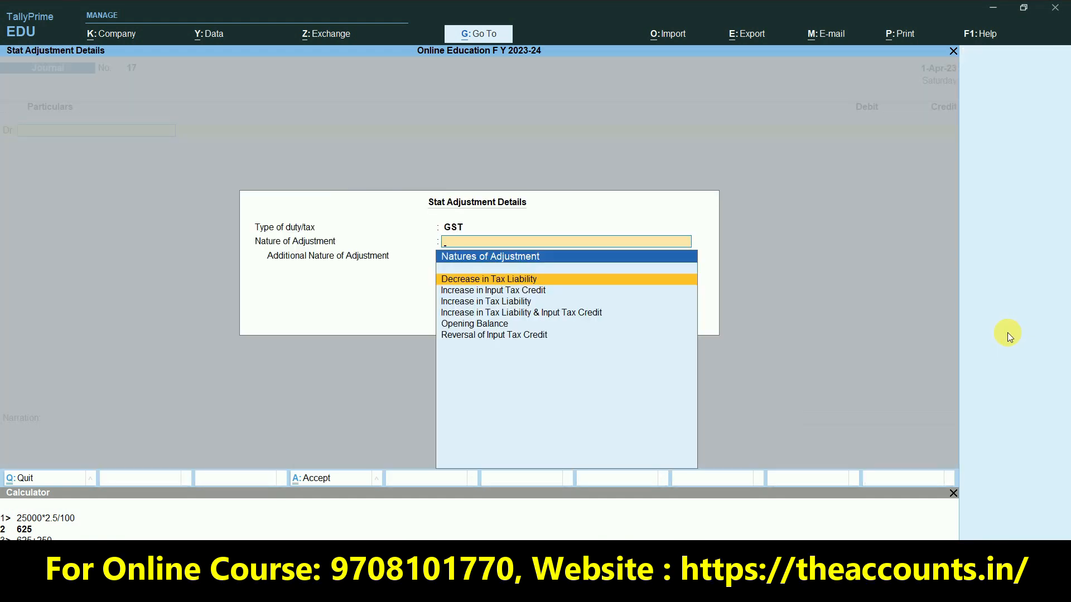
key("Down")
key("Down")
key("Down")
key("Return")
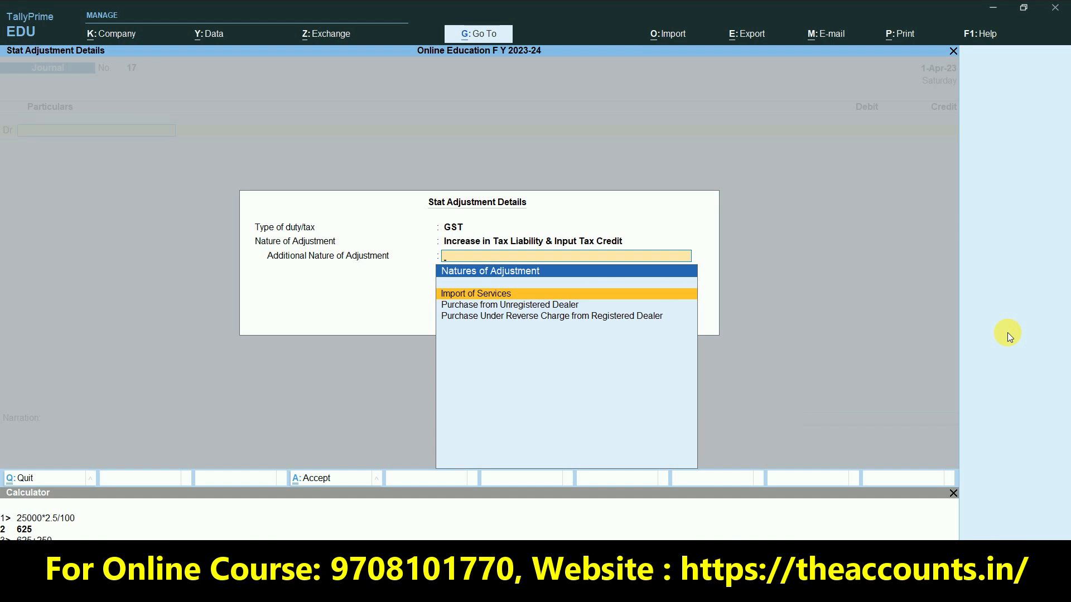
key("Down")
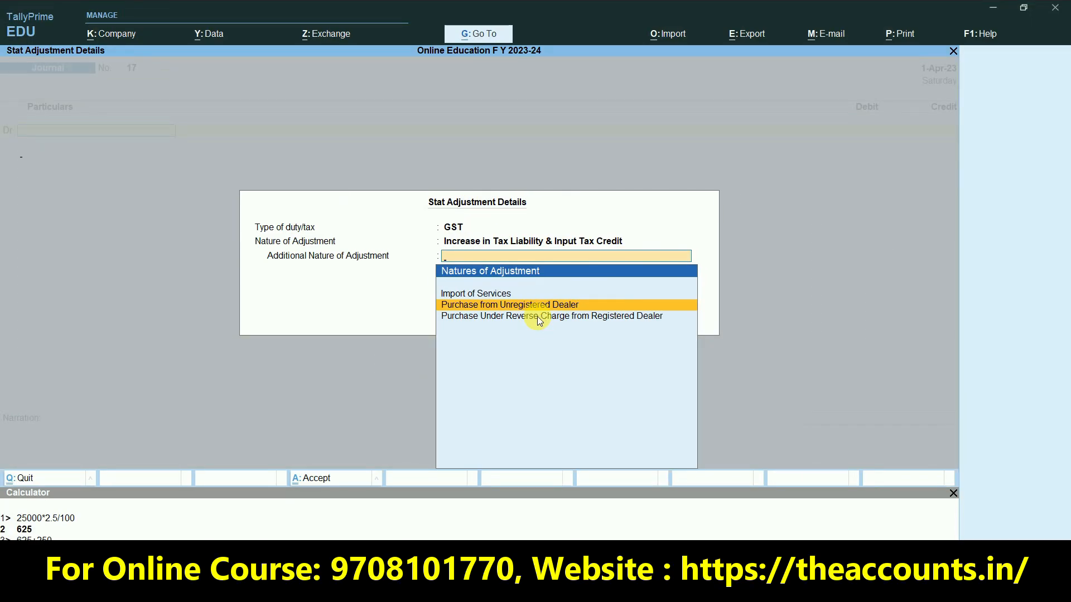
key("Return")
- Debit the SGST ledger with 250 at a rate of 2.5% on a taxable value of 10,000
type("Sgs")
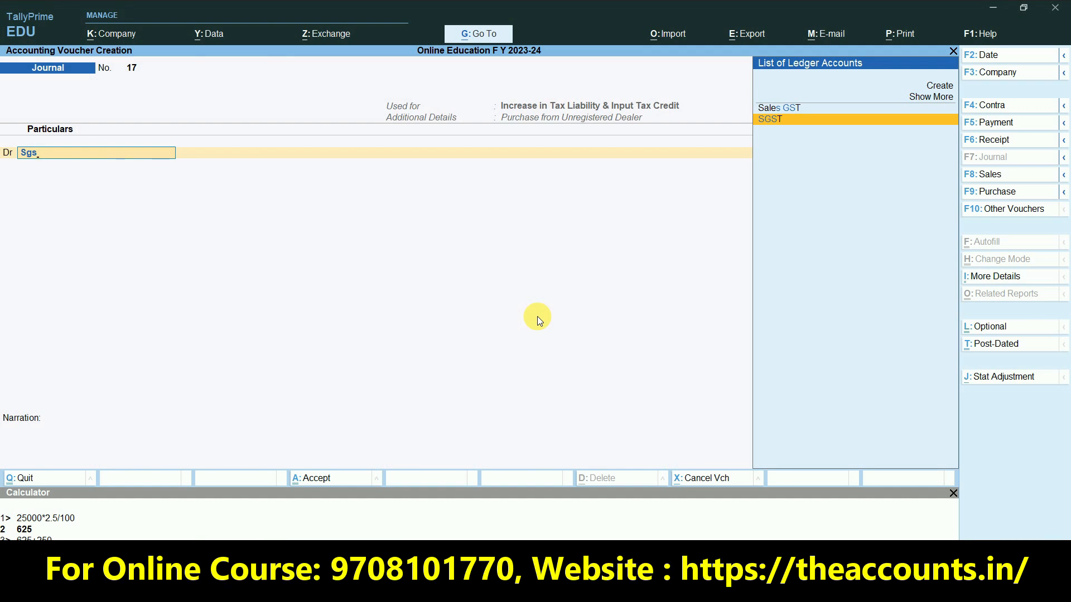
key("Return")
type("2.5")
key("Return")
type("10000")
key("Return")
type("250")
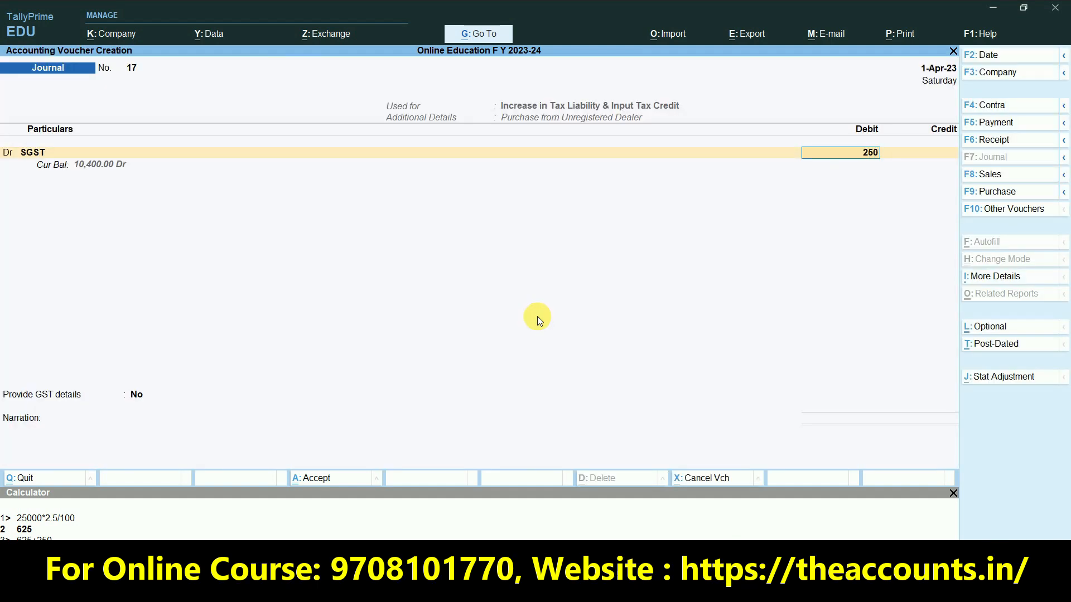
key("Return")
- Add a debit line for the CGST ledger with an amount of 250
type("d")
key("Return")
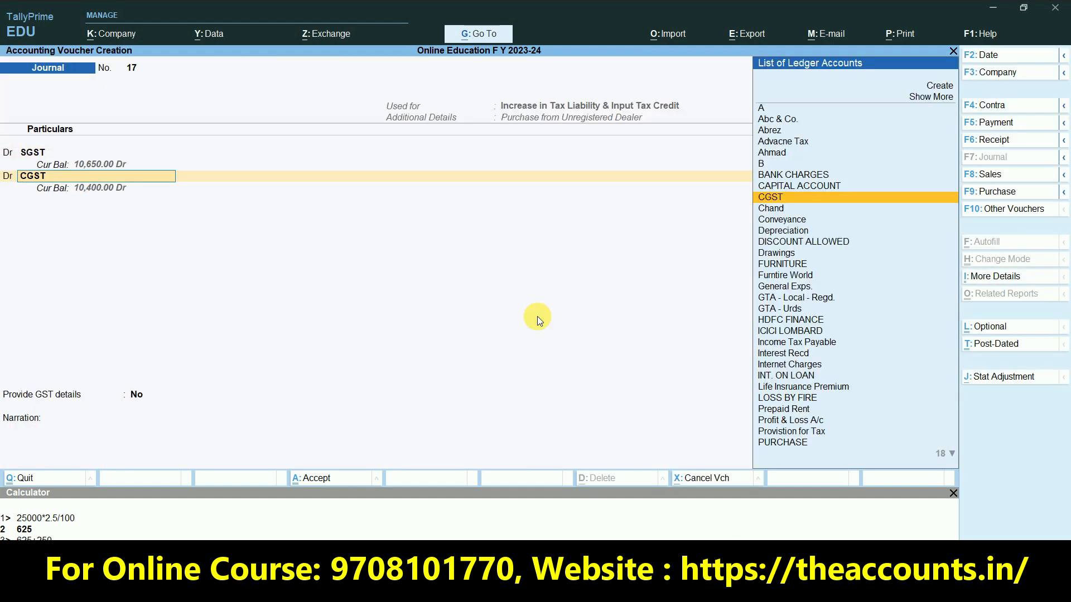
key("Return")
key("Return")
type("250")
key("Return")
- Credit the SGST ledger with 250, keeping the 2.5% rate and the 10,000 taxable value
key("Return")
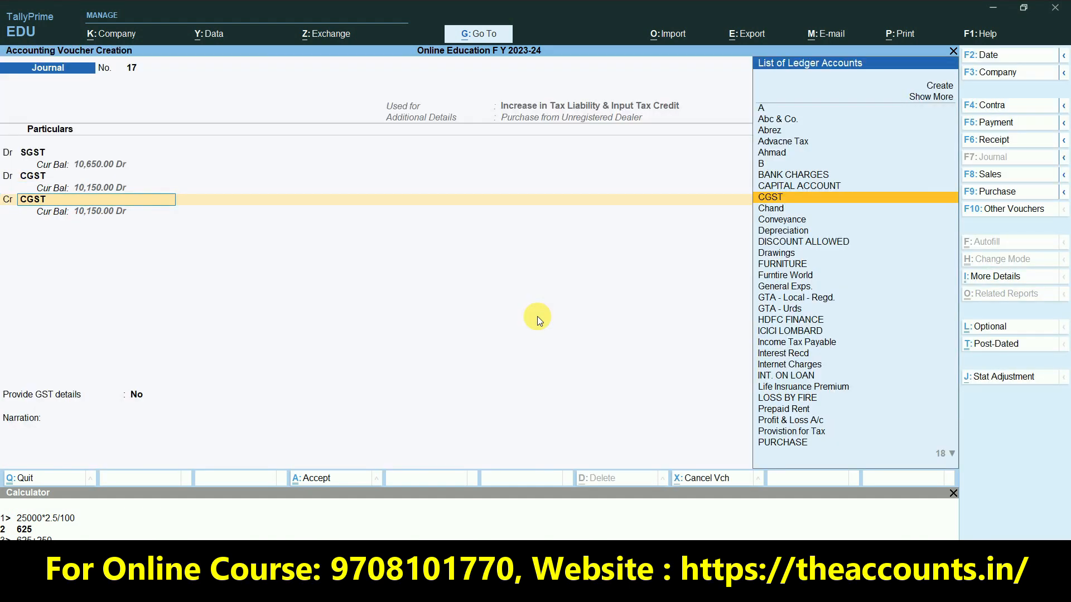
type("Sgs")
key("Return")
key("Return")
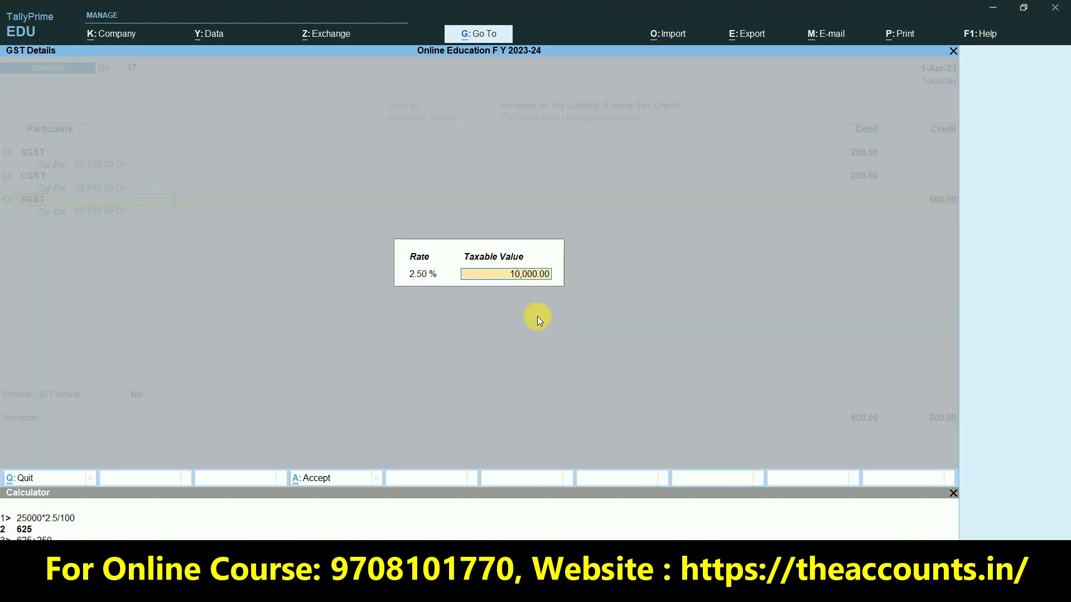
key("Return")
type("250")
key("Return")
- Credit the CGST ledger with the balancing 250 in the journal voucher
key("Return")
key("Return")
key("Return")
key("Return")
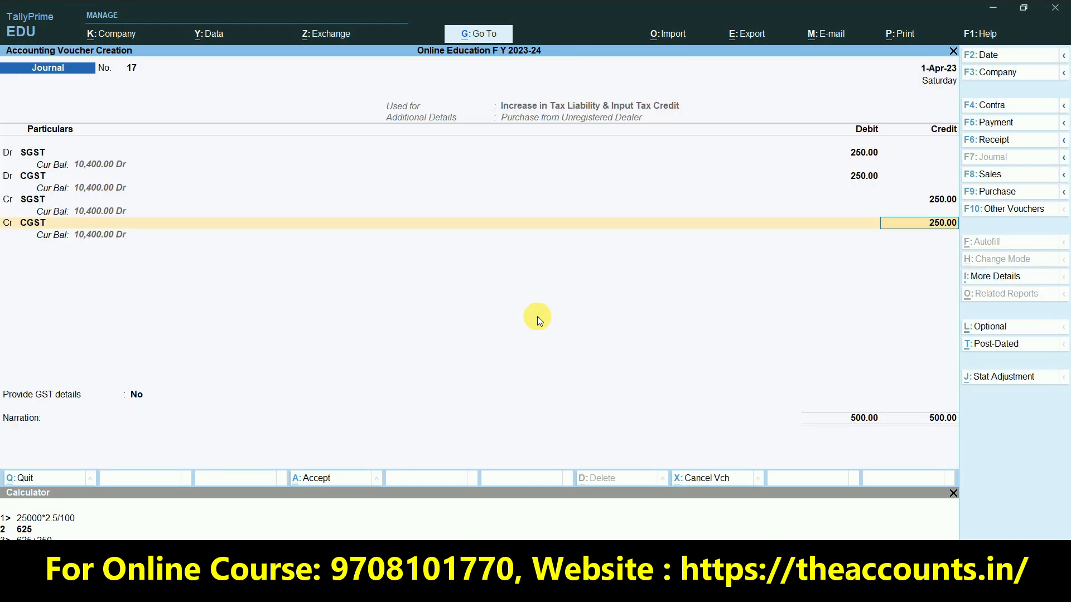
key("Return")
- Set Provide GST details to Yes in the journal voucher
key("Down")
key("Up")
key("Return")
key("BackSpace")
type("y")
key("Return")
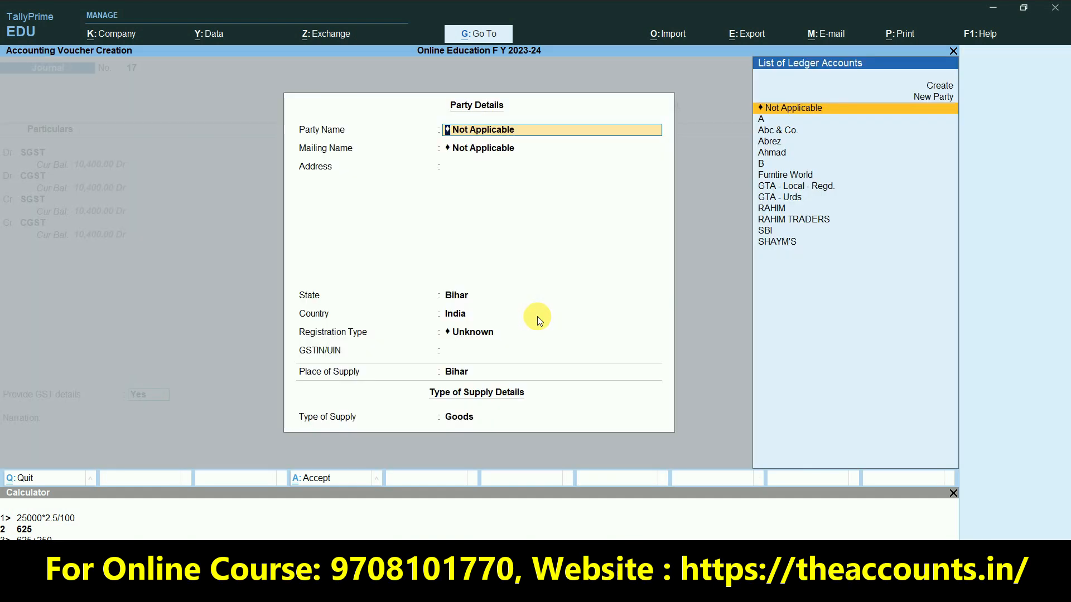
- Choose GTA - Urds as the party in the voucher's party details
key("Down")
key("Down")
key("Down")
key("Down")
key("Down")
key("Down")
type("Gta")
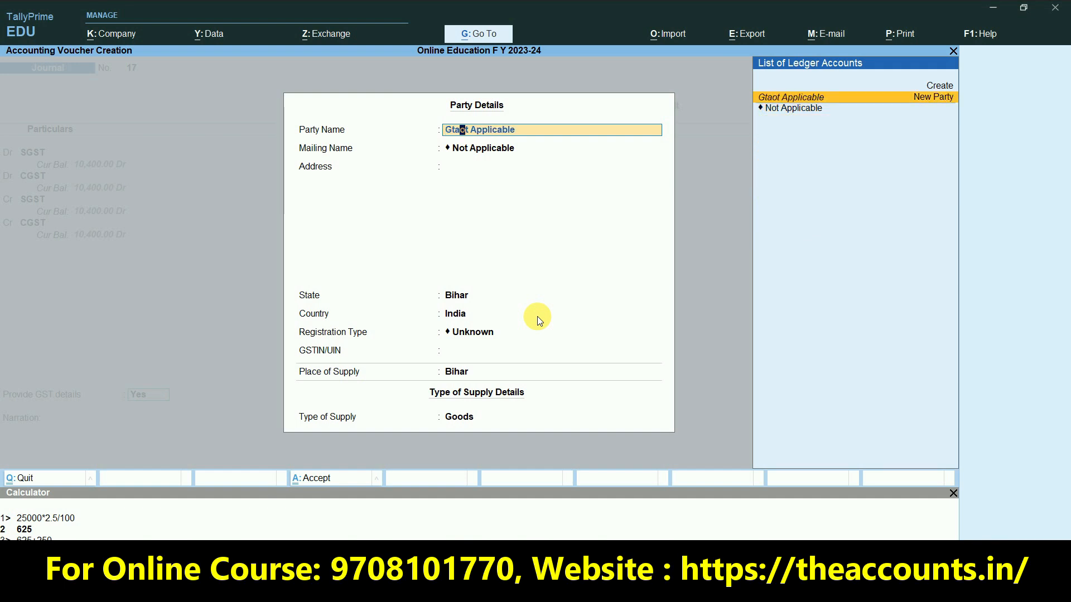
key("Escape")
type("Gta")
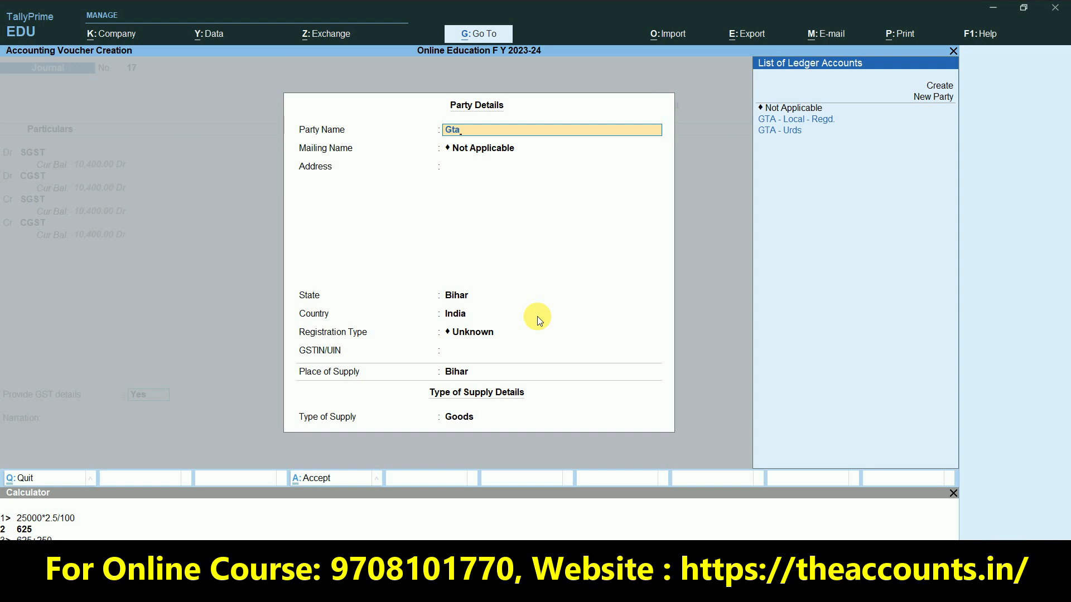
key("Down")
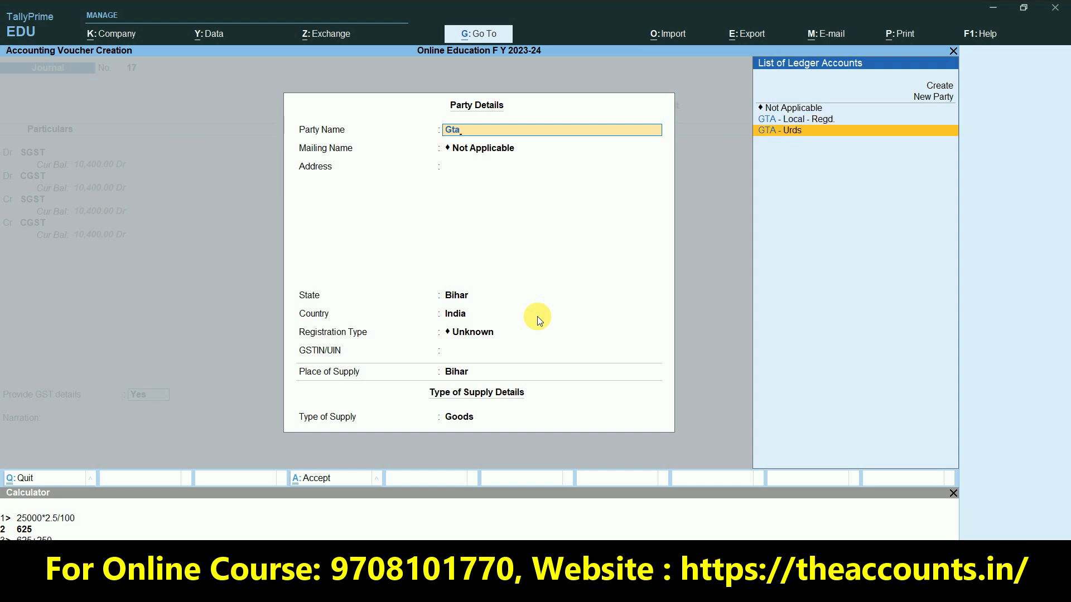
key("Return")
- Accept the remaining party details, set the type of supply to Services, and save the journal voucher without a narration
key("Return")
key("Return")
key("Return")
key("Return")
key("Return")
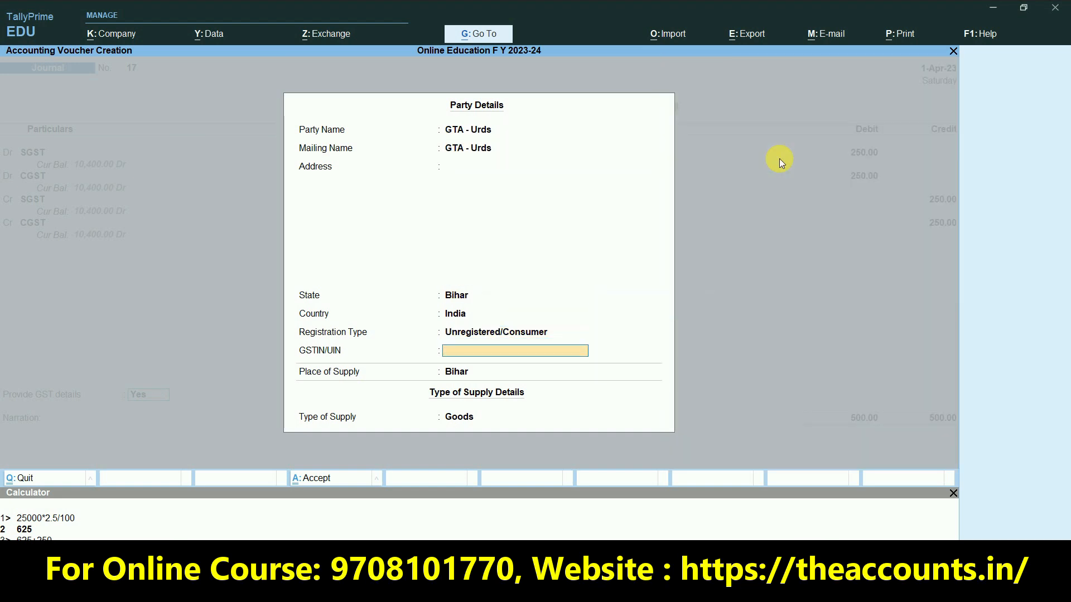
key("Down")
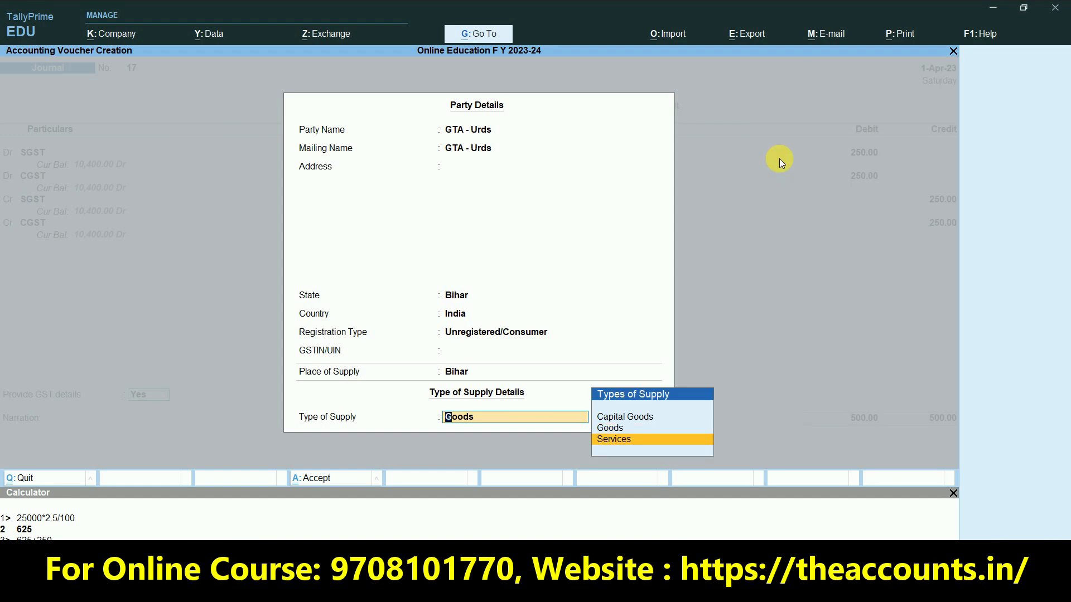
key("Return")
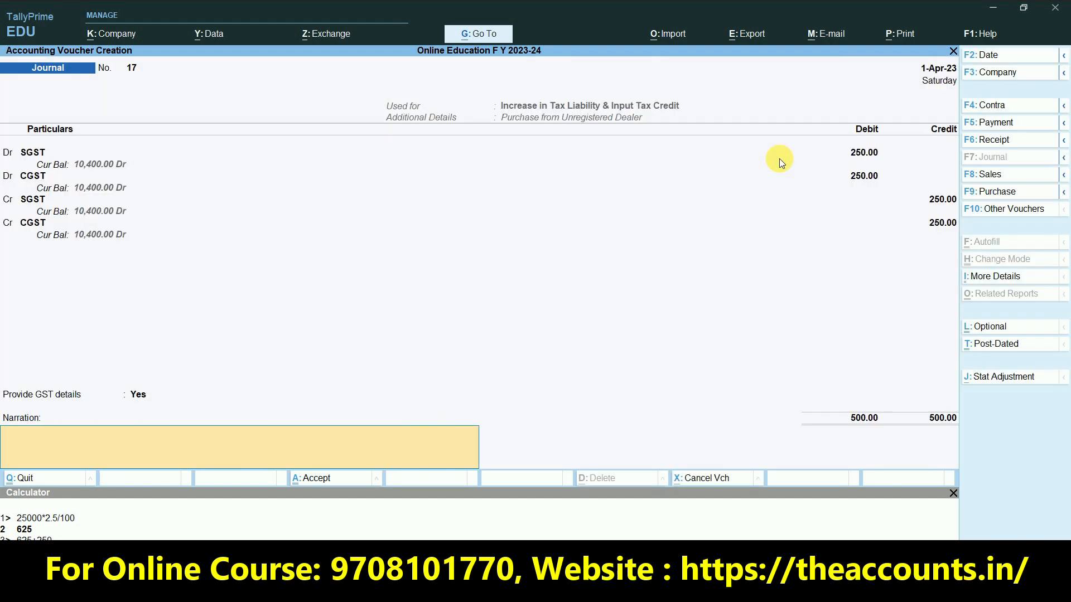
key("Return")
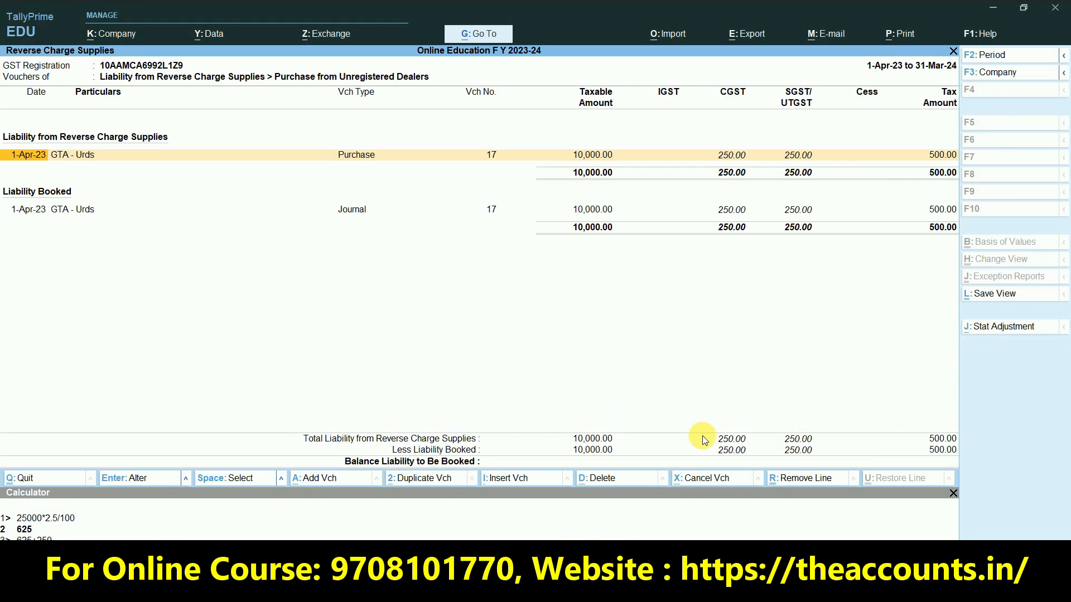
- Leave the reverse charge report, open the balance sheet in detailed form and go to Duties & Taxes
key("Escape")
key("Escape")
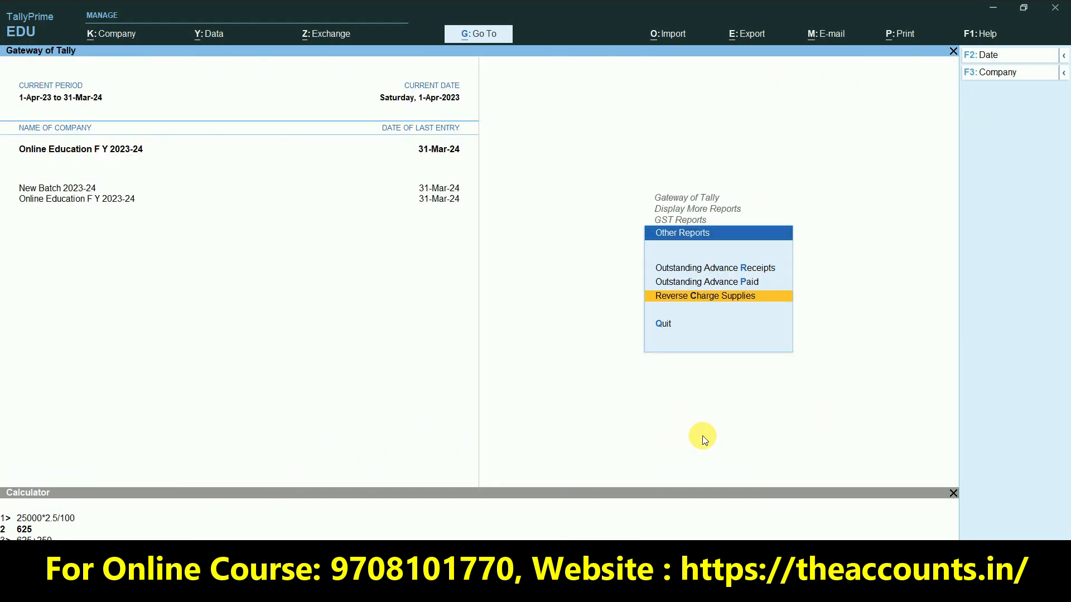
key("Escape")
key("Escape")
key("Escape")
key("Escape")
key("Escape")
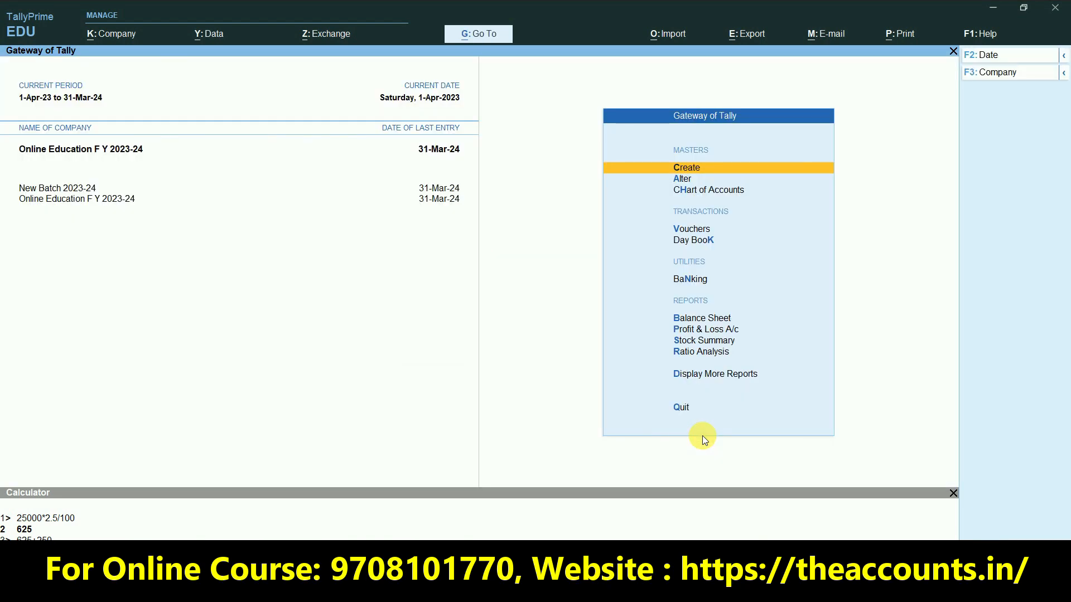
key("b")
key("alt+F5")
key("Down")
key("Down")
key("Down")
key("Down")
key("Down")
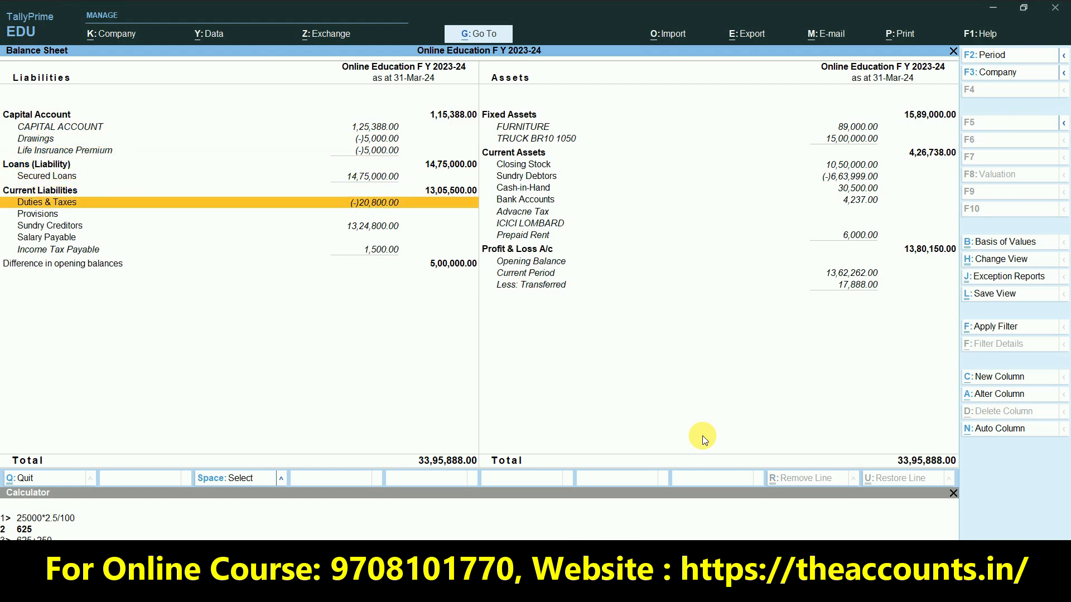
- Drill down from Duties & Taxes to the April 2023 vouchers of the CGST ledger and examine the journal entries
key("Return")
key("Return")
key("Up")
key("Up")
key("Up")
key("Up")
key("Up")
key("Up")
key("Up")
key("Up")
key("Up")
key("Up")
key("Up")
key("Return")
key("Down")
key("Down")
key("Down")
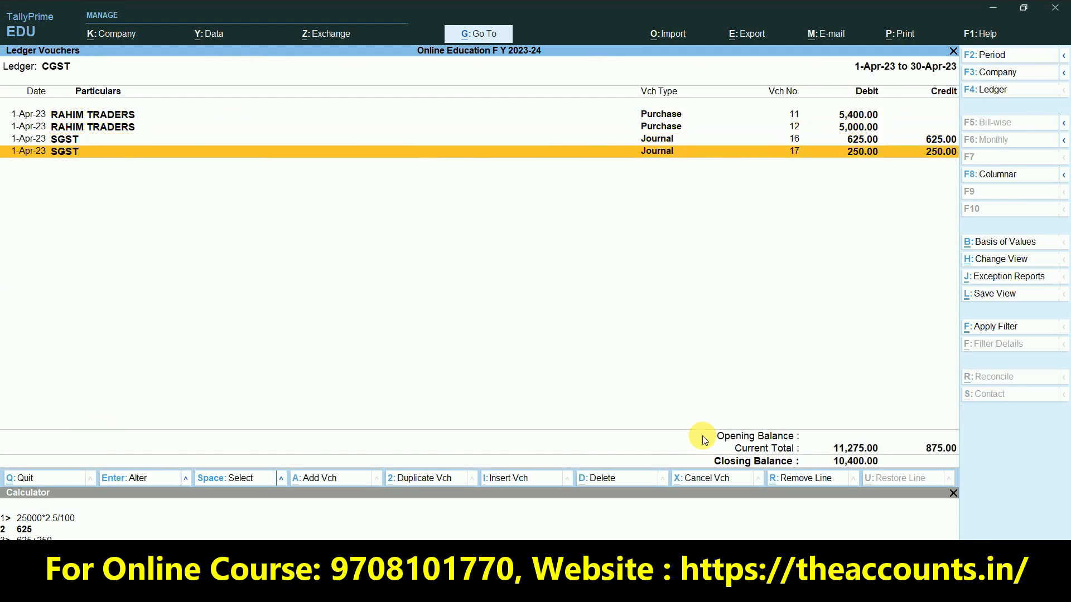
key("Up")
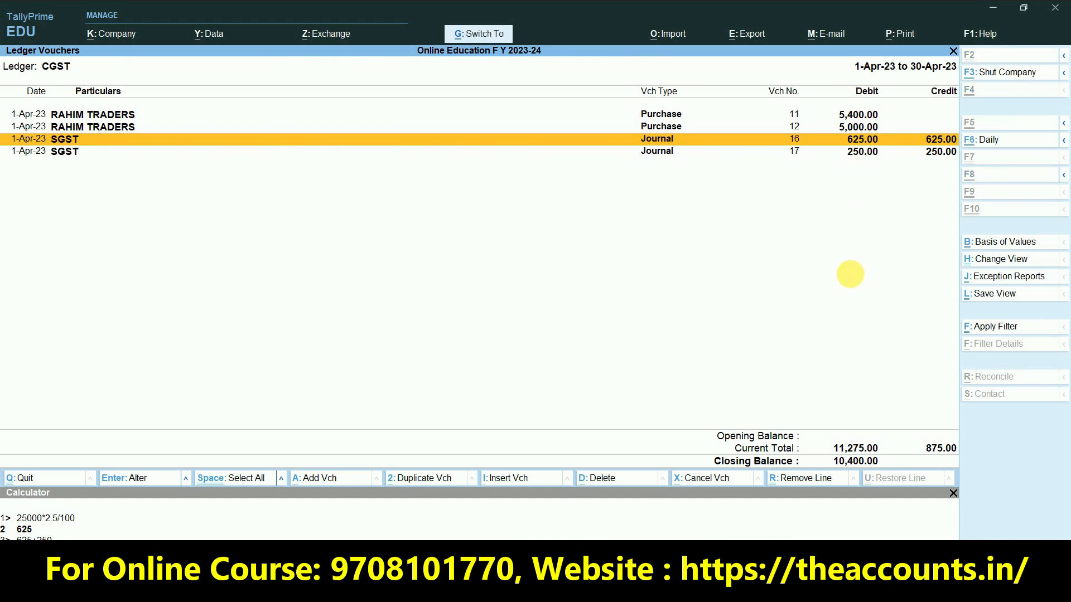
- Leave the CGST ledger, return to the Gateway of Tally and start a payment voucher
key("ctrl+n")
key("ctrl+m")
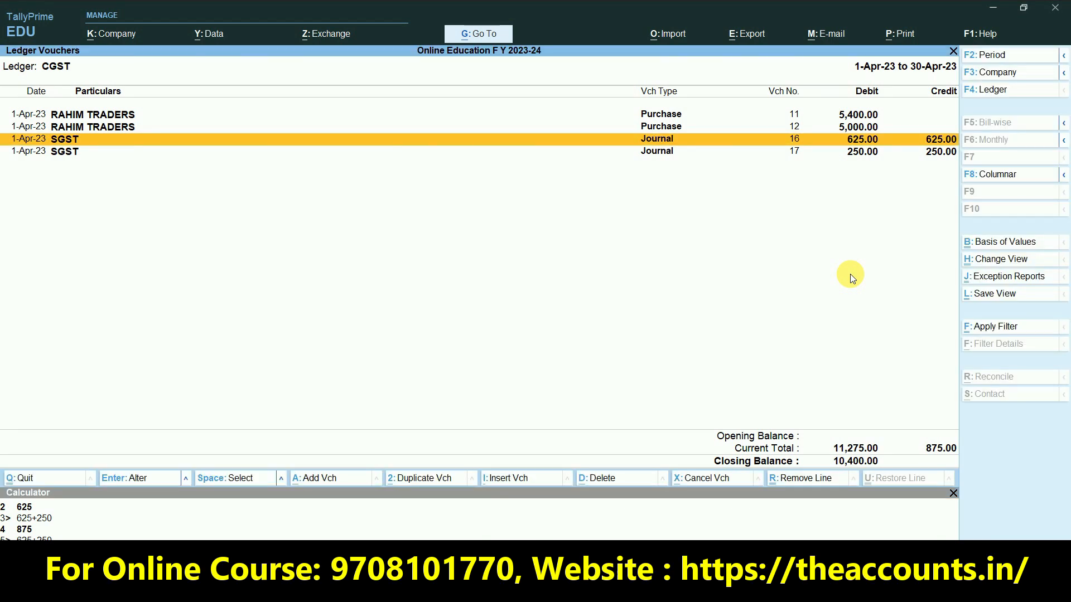
key("Escape")
key("Escape")
key("Escape")
key("Escape")
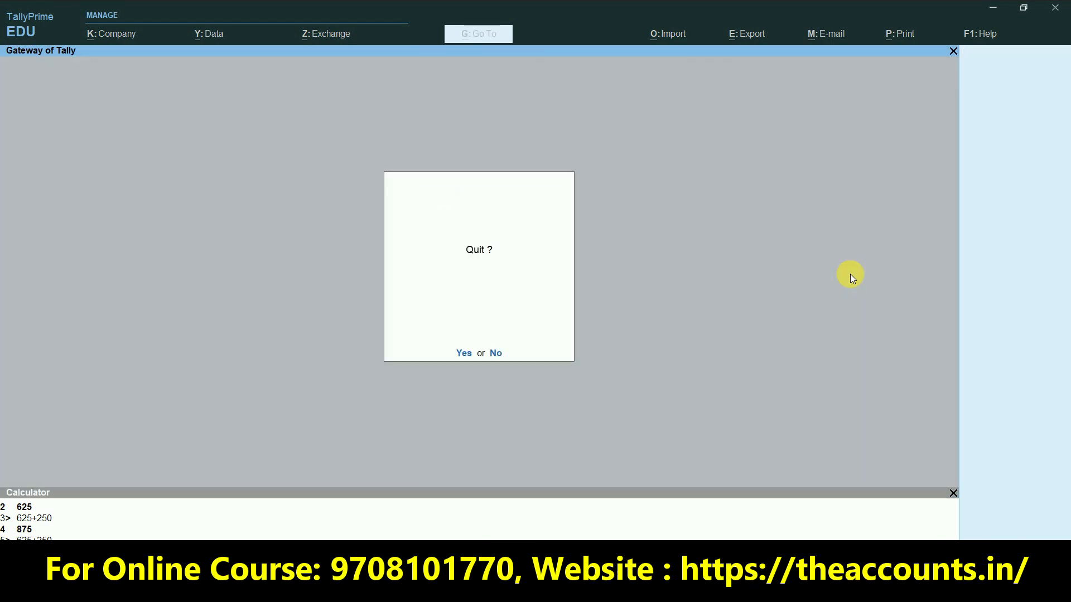
key("n")
key("v")
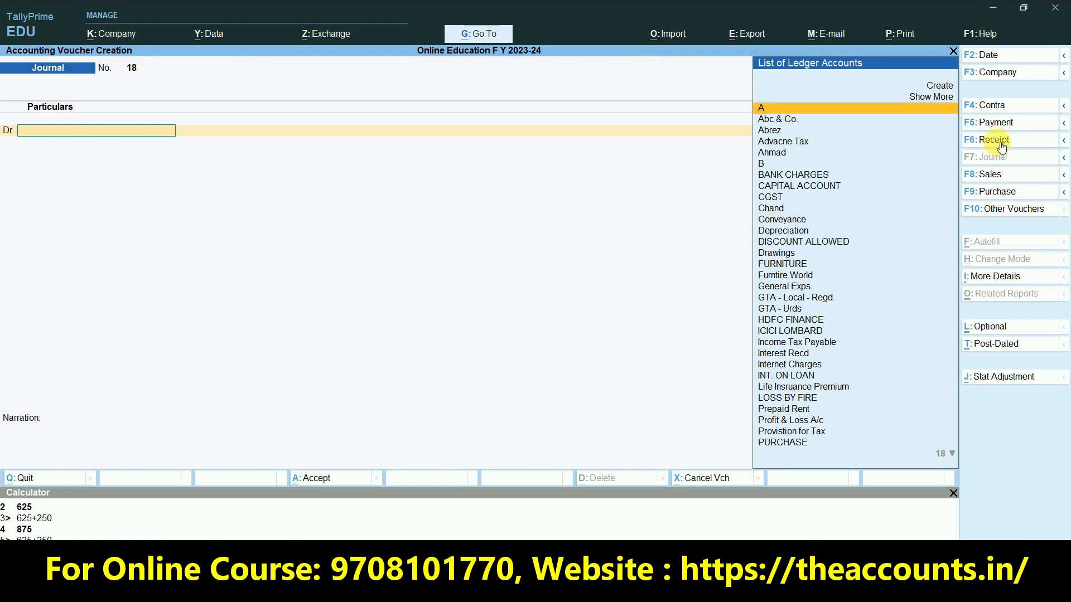
left_click(996, 124)
key("Return")
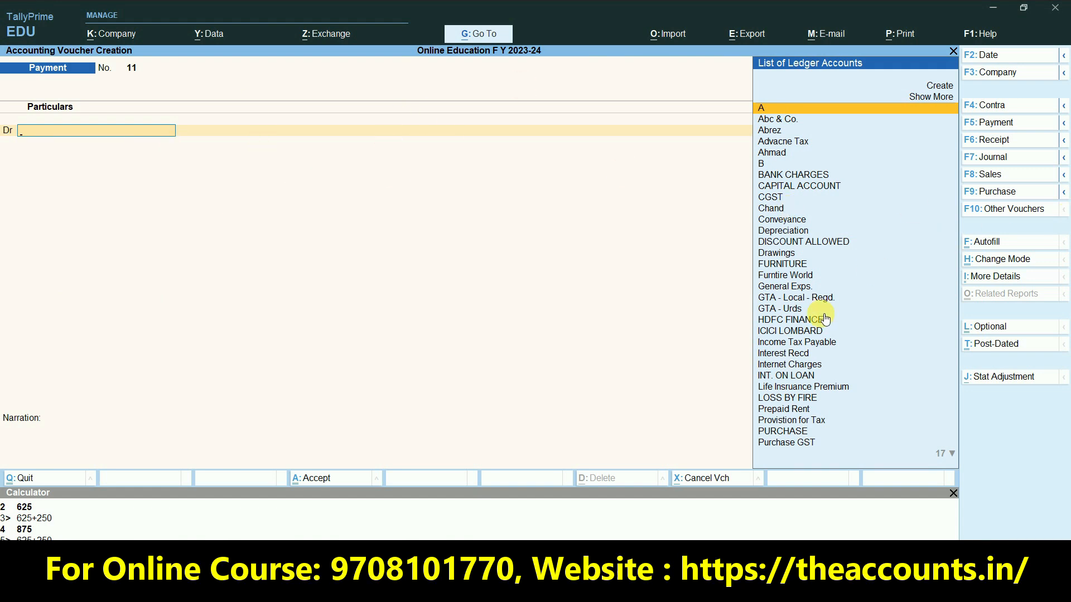
- Autofill the voucher as a GST Stat Payment with payment type Tax (Reverse Charge) for an April period
left_click(999, 243)
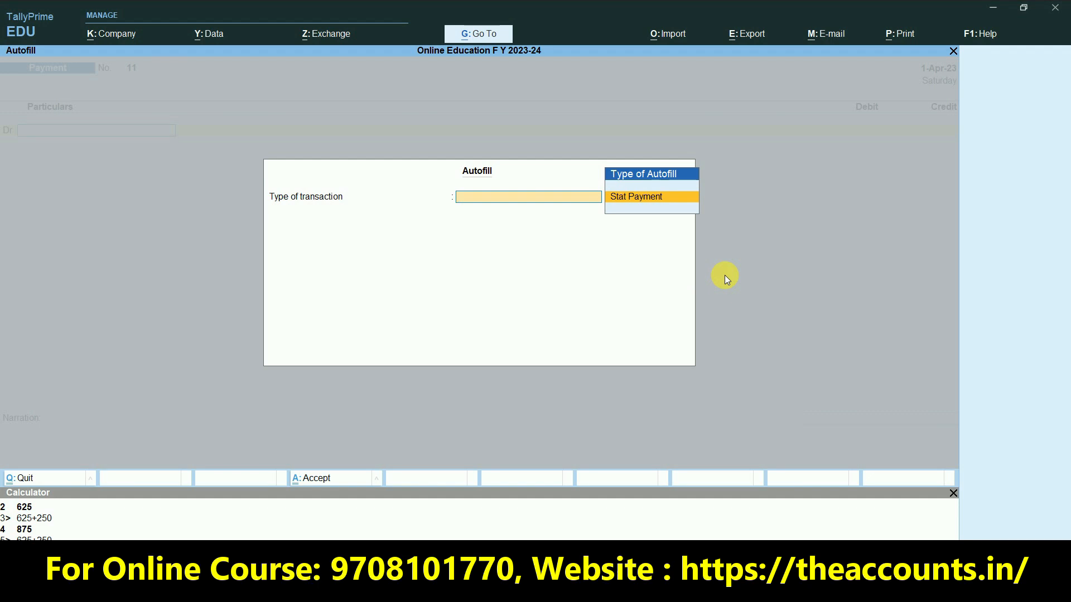
key("Return")
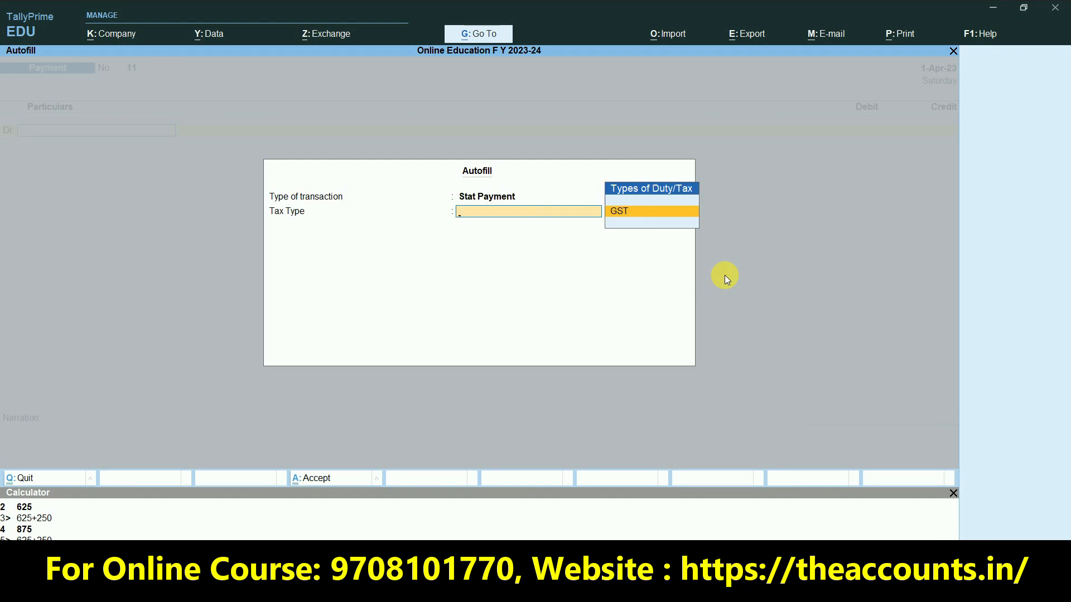
key("Return")
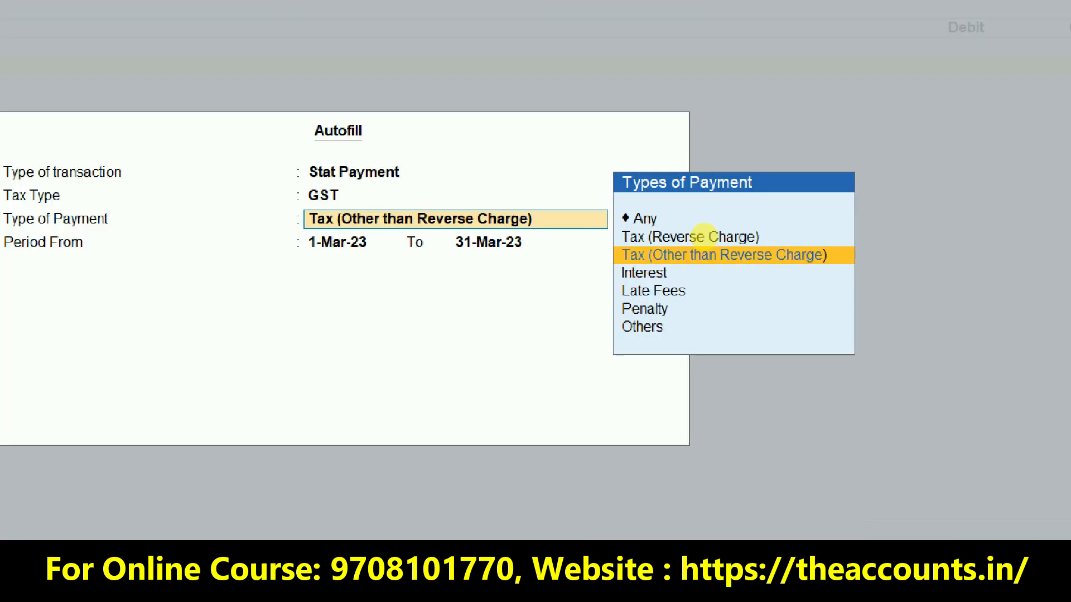
mouse_move(785, 227)
left_mouse_down()
mouse_move(791, 241)
mouse_move(874, 186)
left_mouse_up()
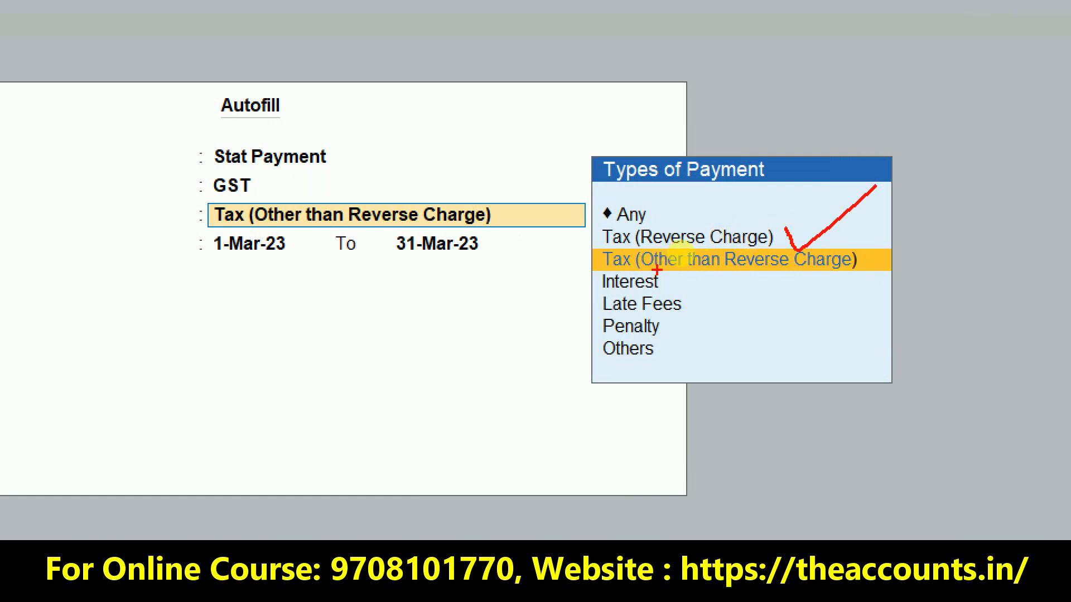
left_click_drag(661, 273, 830, 271)
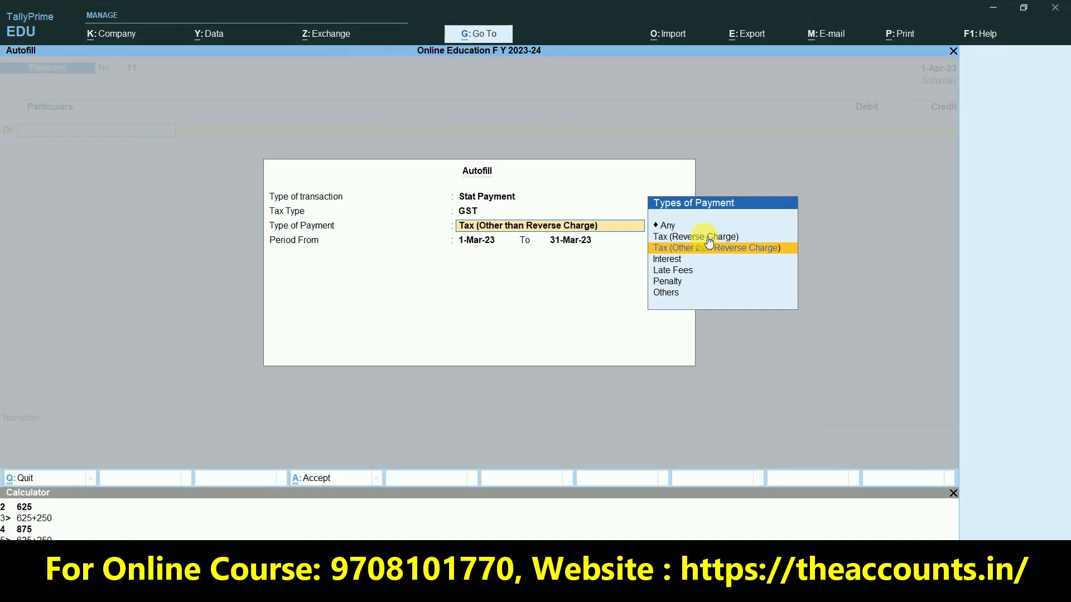
left_click(709, 240)
type("1")
key("Return")
type("1-4")
key("Return")
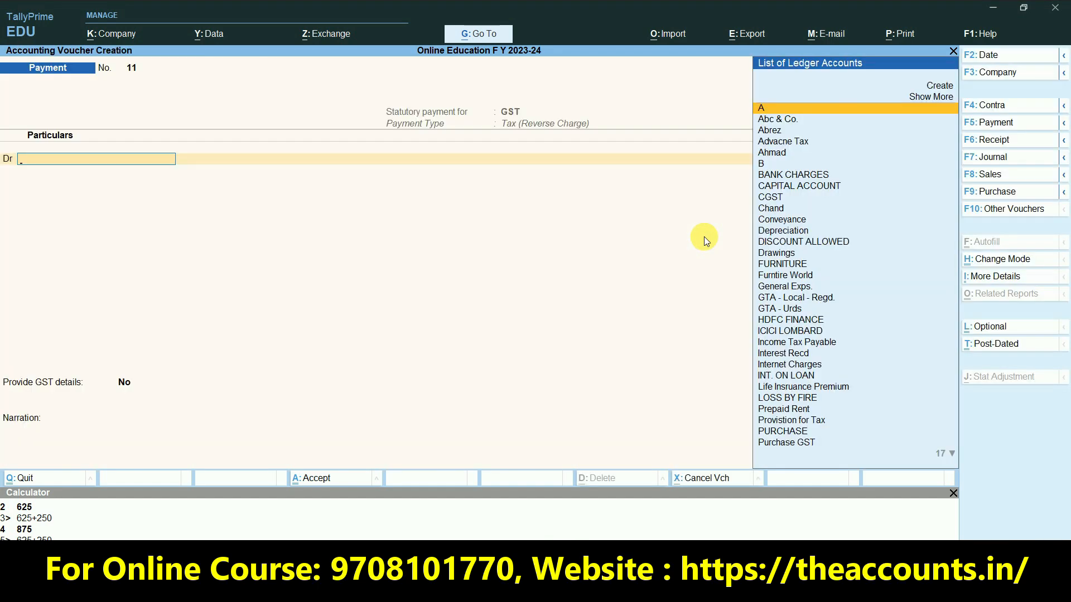
- Debit the SGST ledger with 875 in the payment voucher
type("sgst")
key("Return")
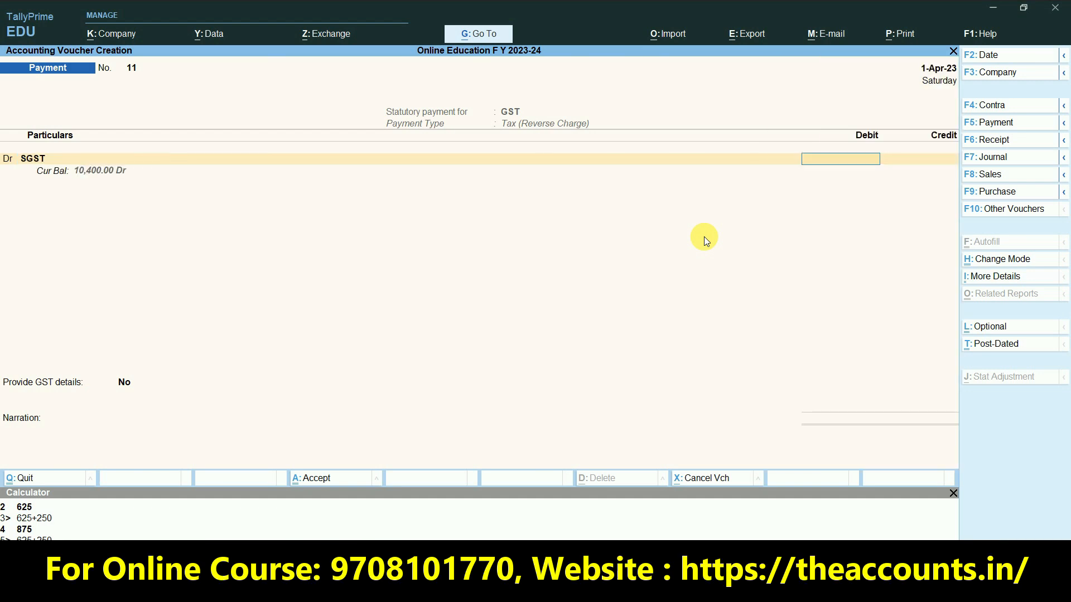
type("9")
key("BackSpace")
type("875")
key("Return")
- Debit the CGST ledger with 875 and credit Cash with 1,750 in the payment voucher
key("d")
key("Return")
type("cgst")
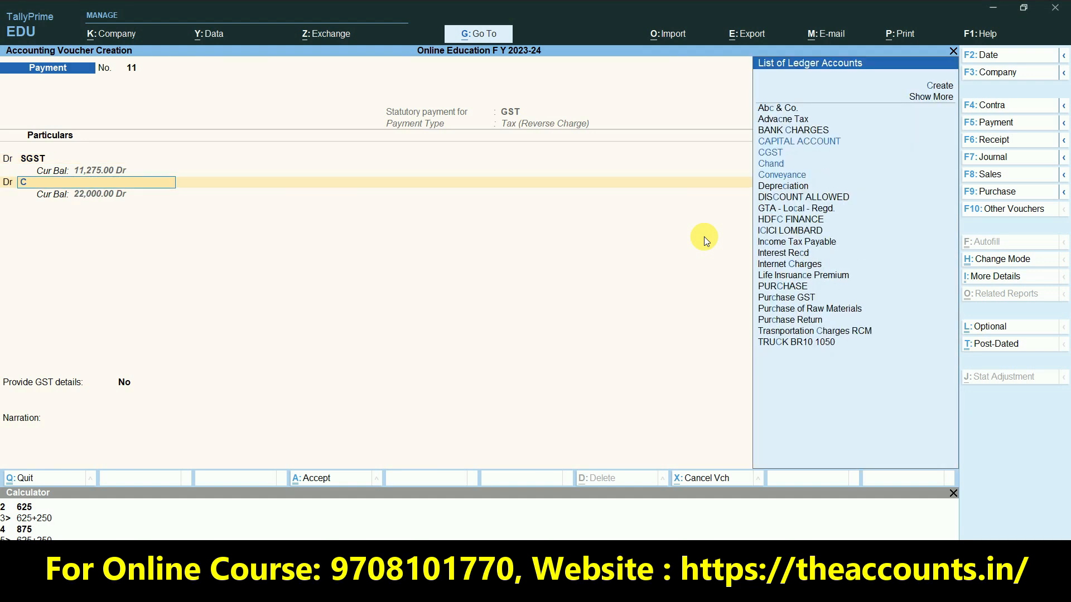
key("Return")
type("875")
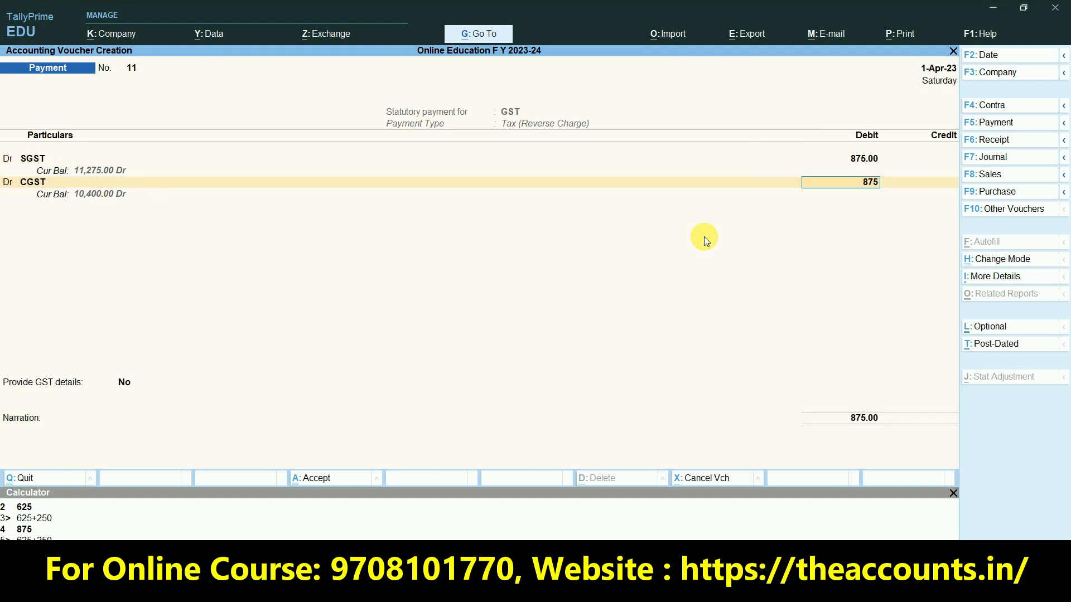
key("Return")
key("Return")
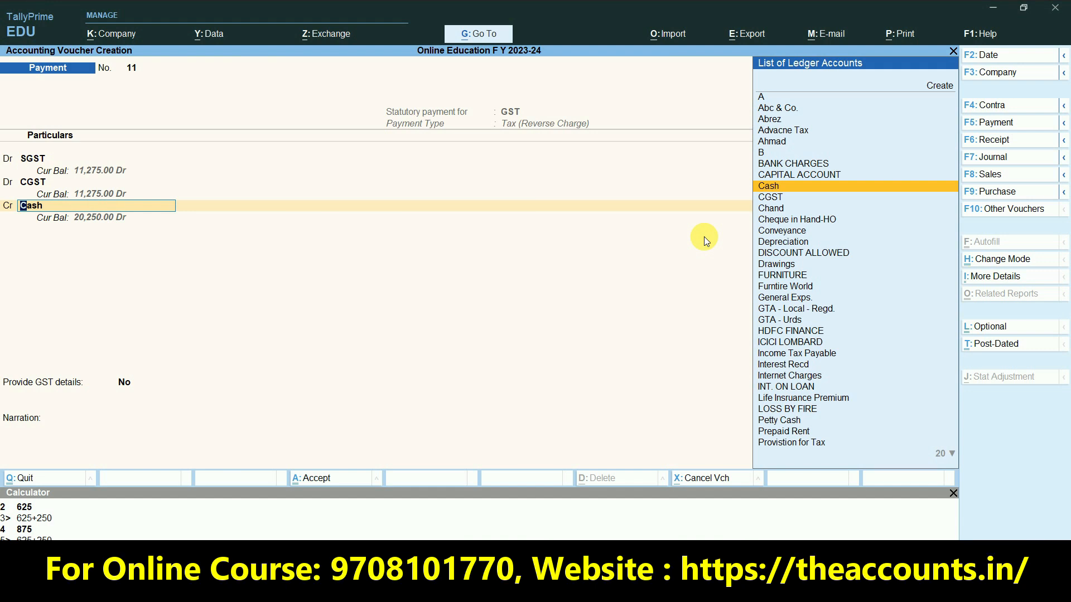
key("Return")
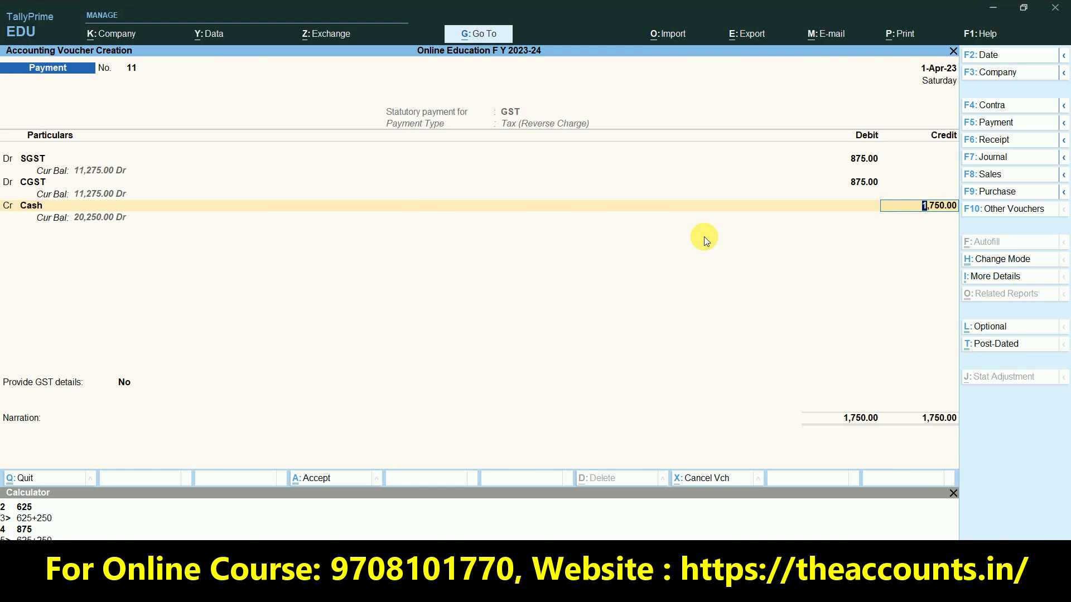
key("Return")
- Provide GST details with Cash - (Over the counter) as mode of payment, leave the other bank details and narration blank, and save the voucher
key("Down")
key("Return")
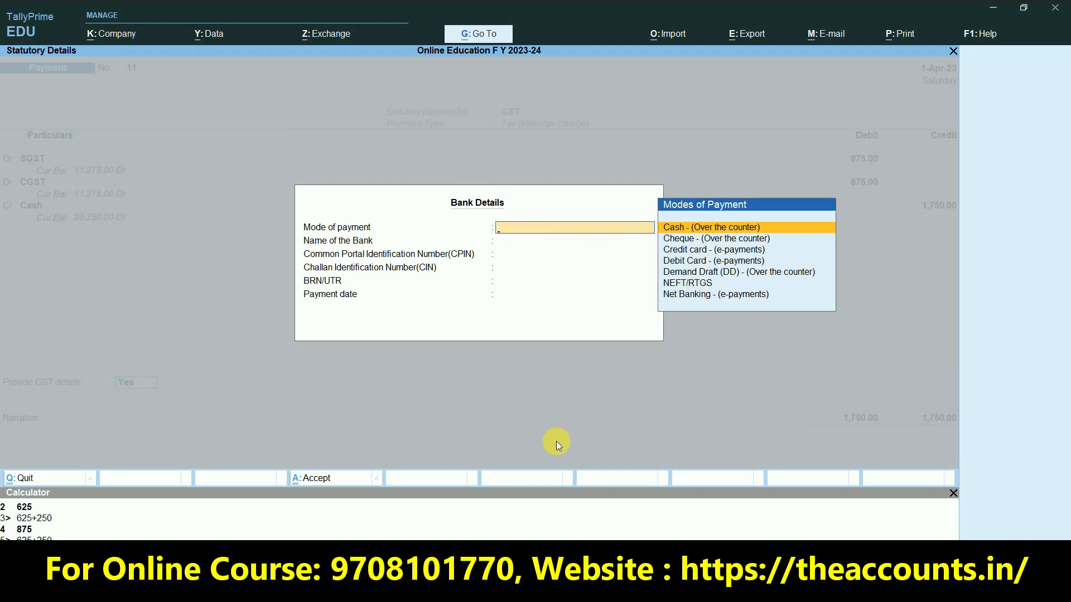
key("Return")
key("Return")
key("Return")
key("Return")
key("Return")
key("Return")
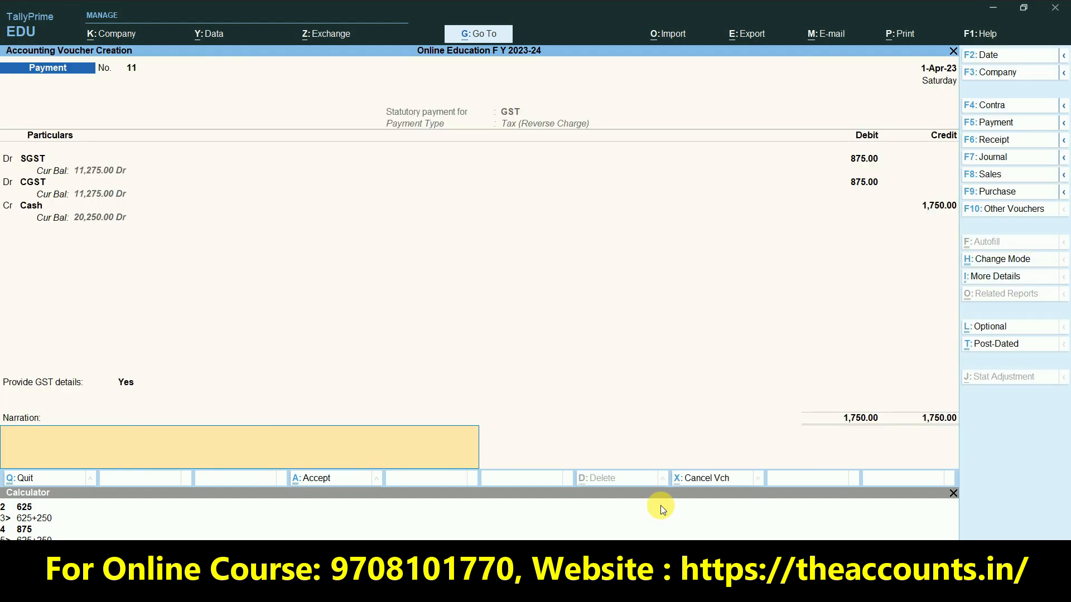
key("Return")
key("Return")
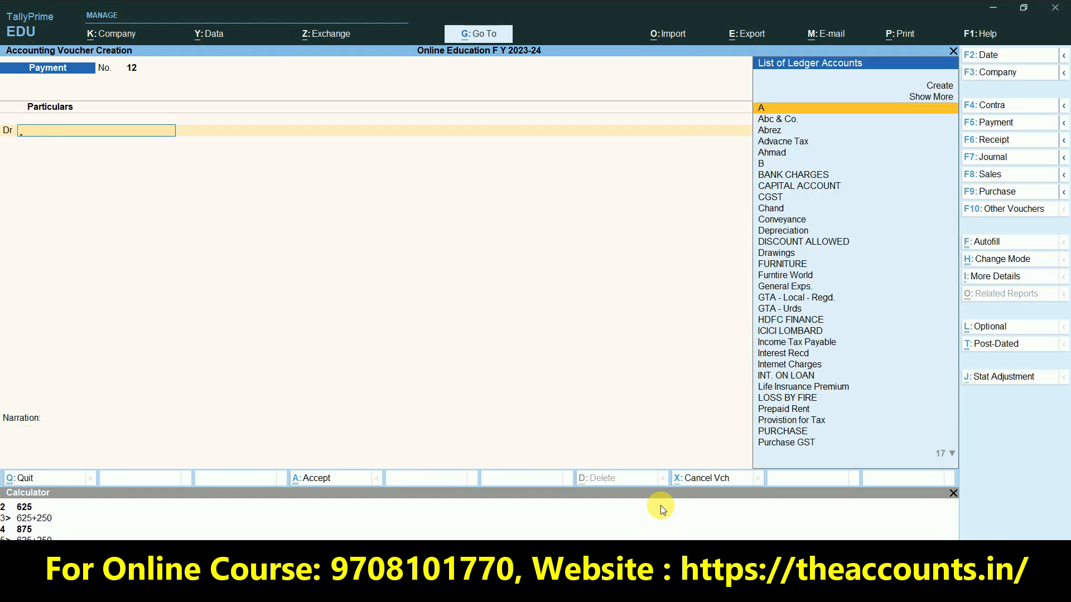
- Leave voucher entry, examine the cash payment entry in the SGST ledger vouchers, and return to the Gateway of Tally
key("Escape")
key("Return")
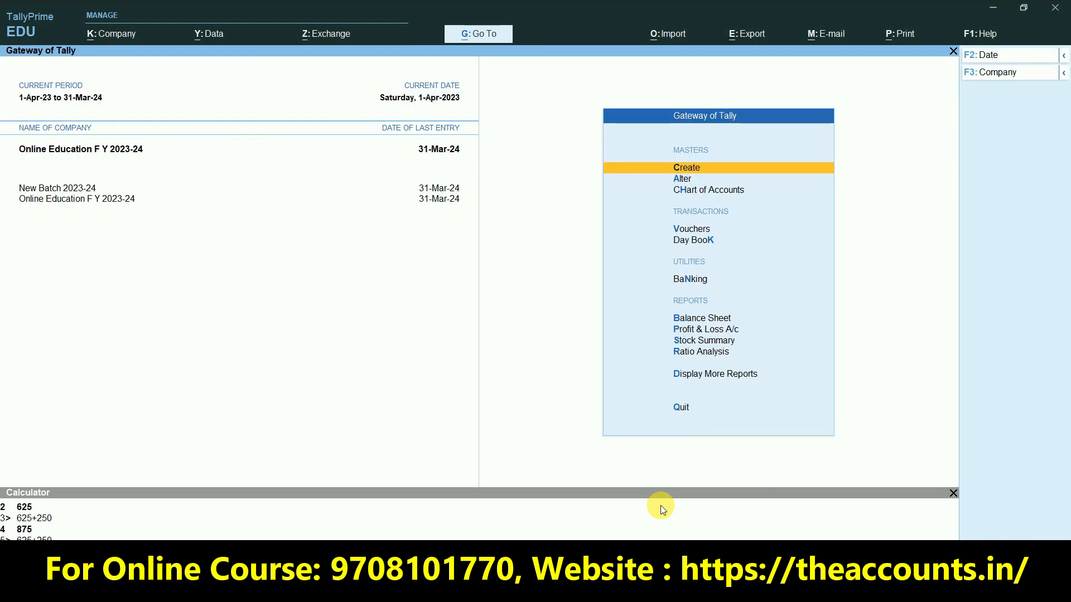
type("dalSgst")
key("Return")
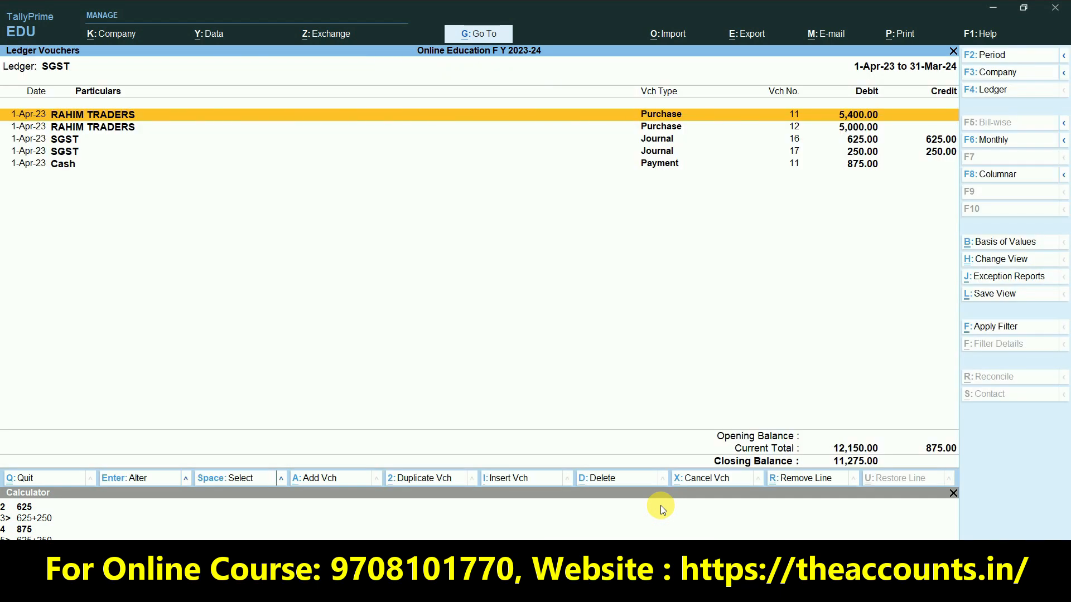
left_click(866, 164)
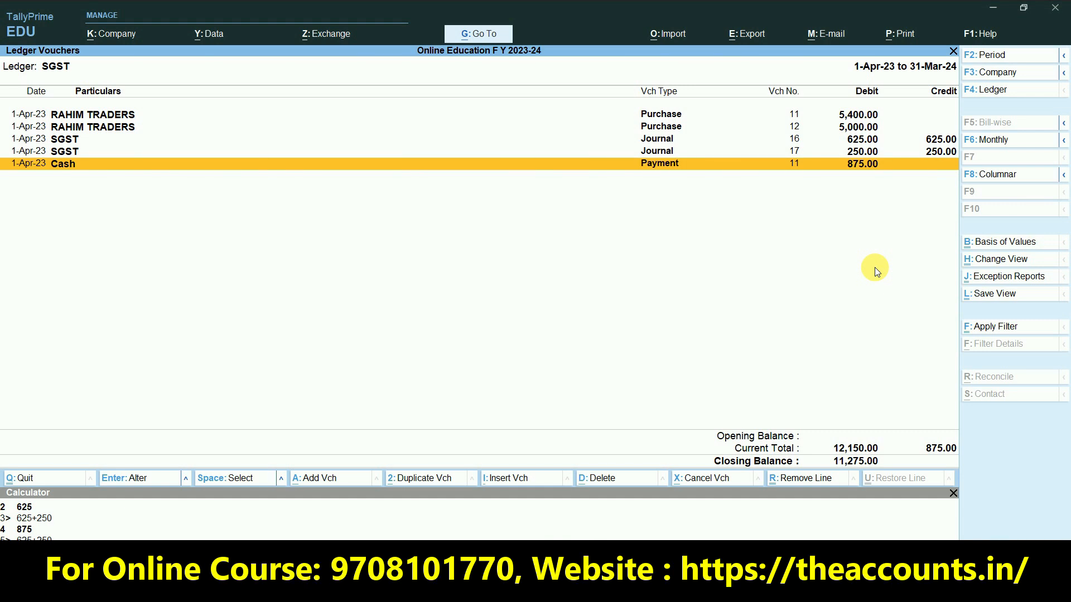
key("Escape")
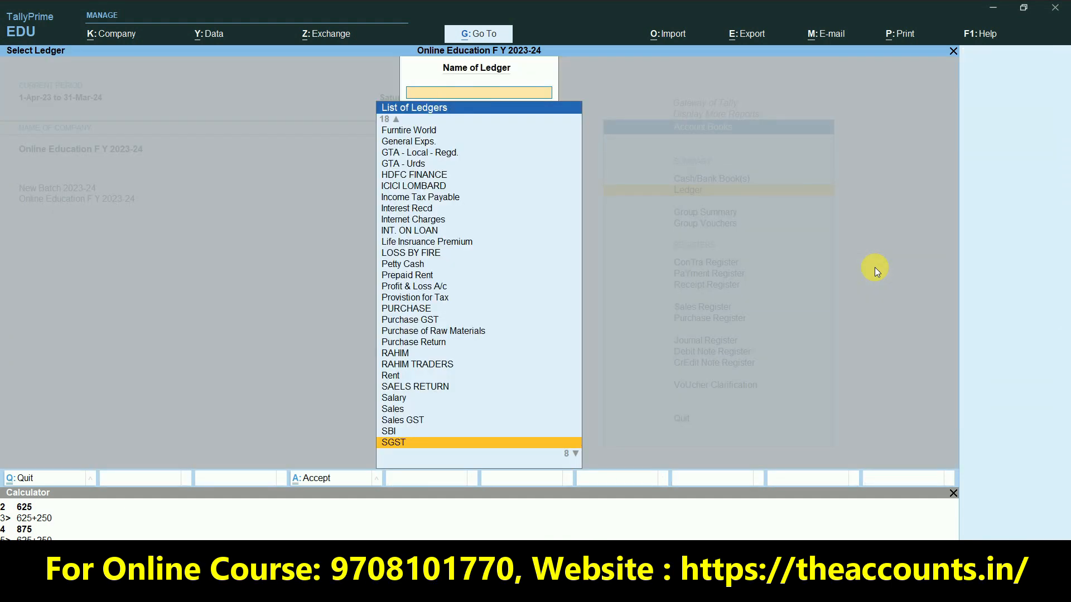
key("Escape")
key("Escape")
key("Escape")
key("Escape")
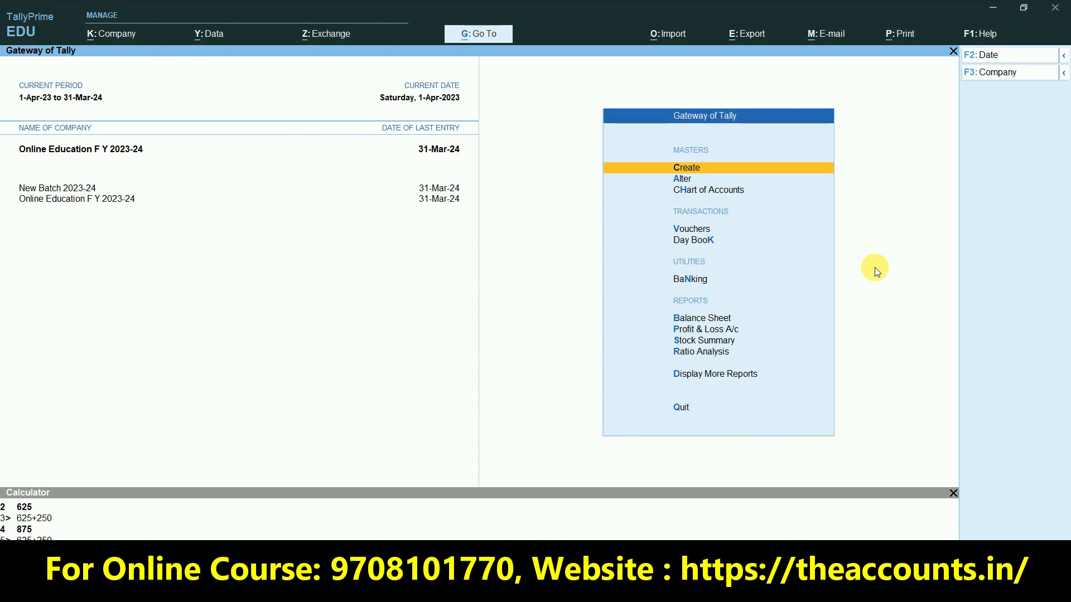
- Open the GSTR-3B return from the GST reports
key("d")
key("g")
key("Down")
key("Down")
key("Return")
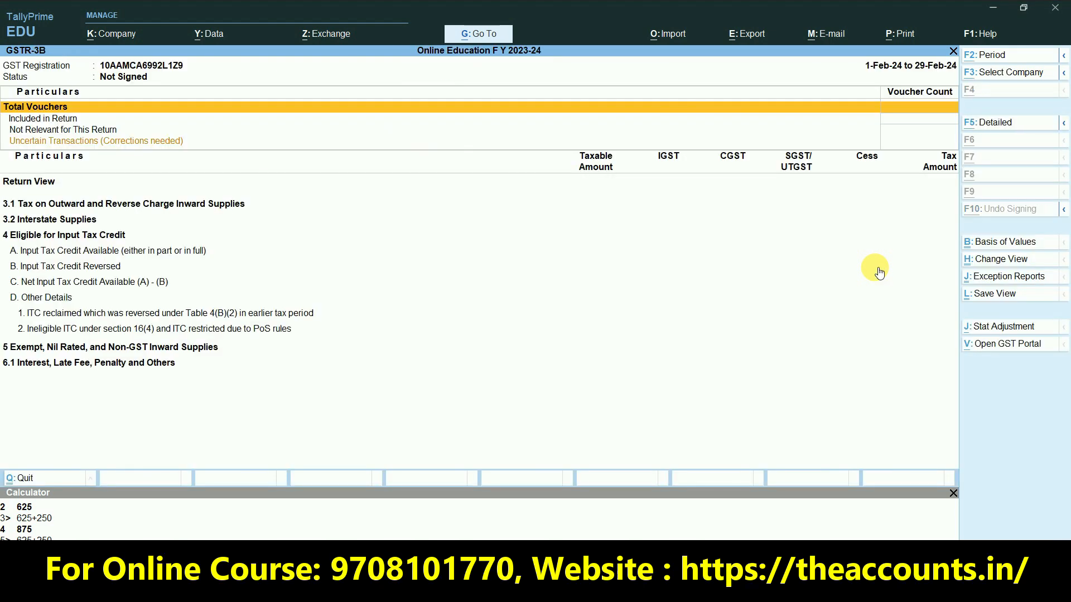
- Set the GSTR-3B report period to 1-Apr-23 to 31-Mar-24
key("F2")
key("space")
key("Return")
key("space")
key("Return")
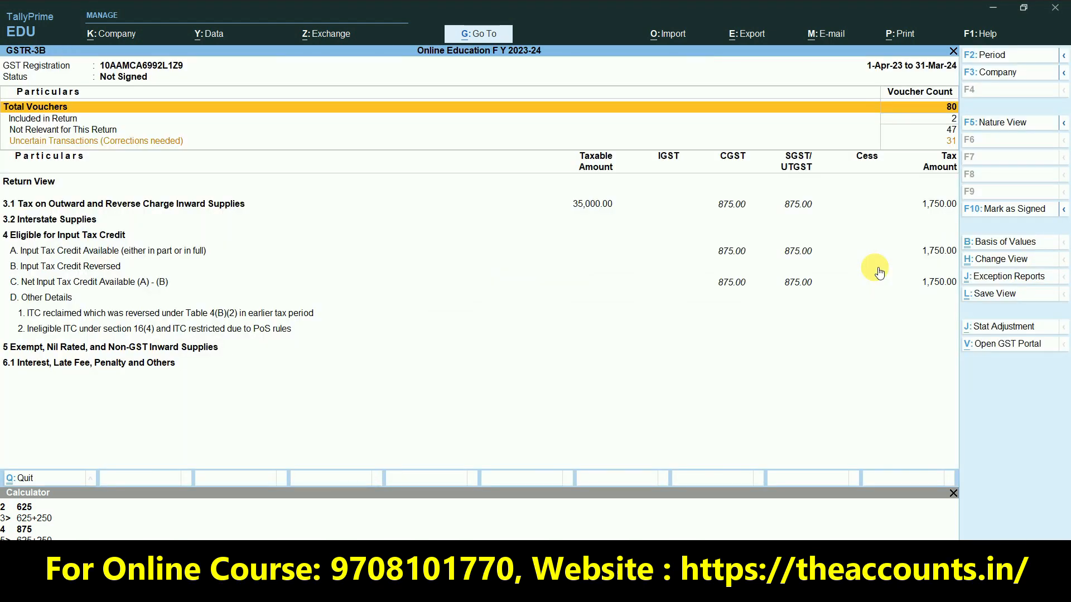
- Expand GSTR-3B to its detailed view and examine line 3.1d, Inward Supplies (applicable for Reverse Charge)
key("alt+F5")
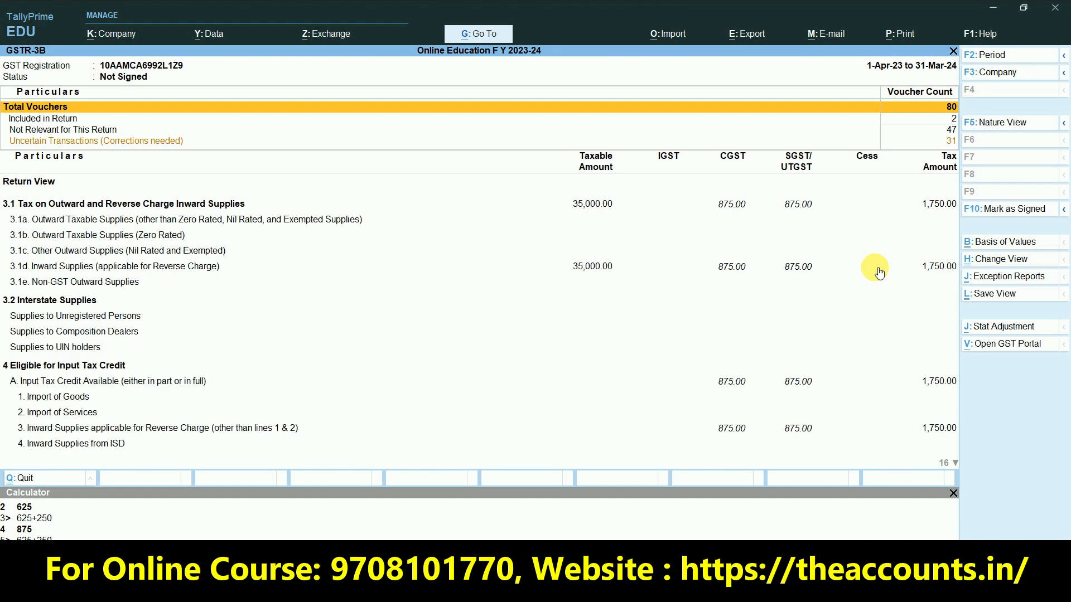
key("Down")
key("Down")
key("Down")
key("Down")
key("Down")
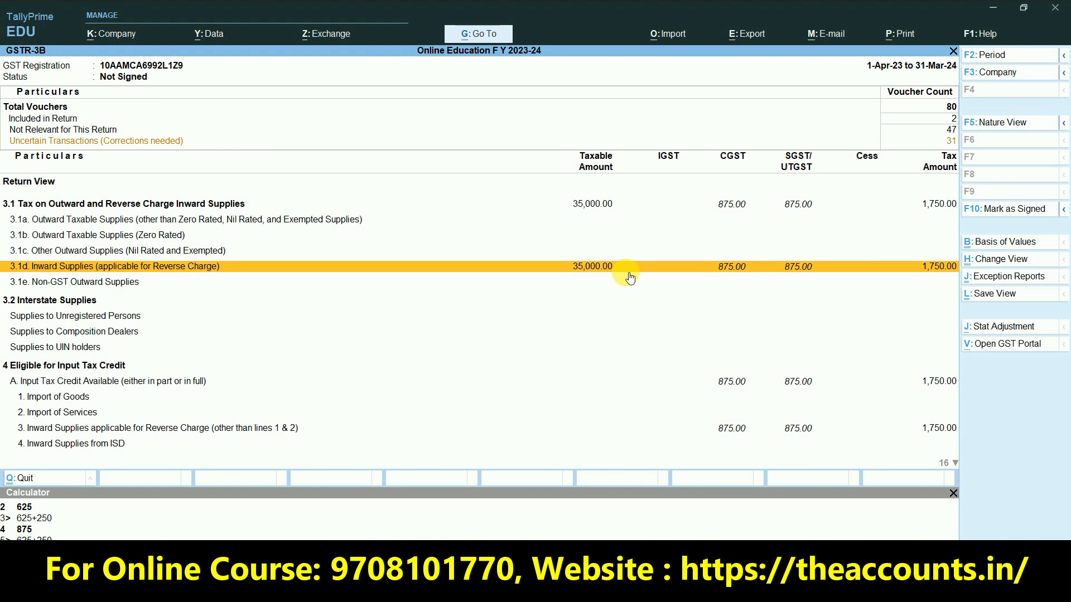
- Switch from TallyPrime to another open window
key("alt+Tab")
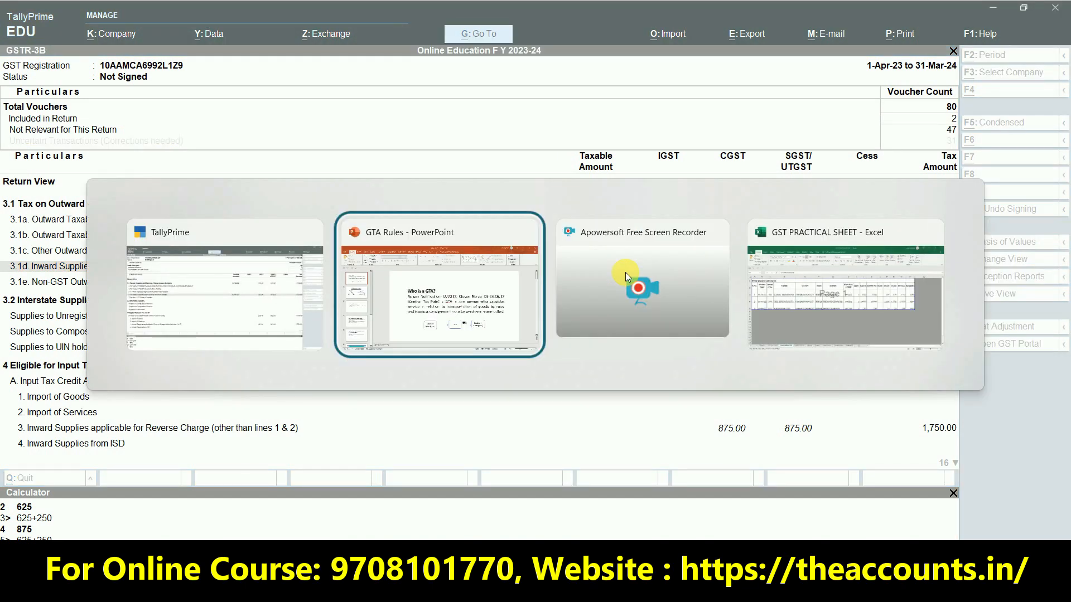